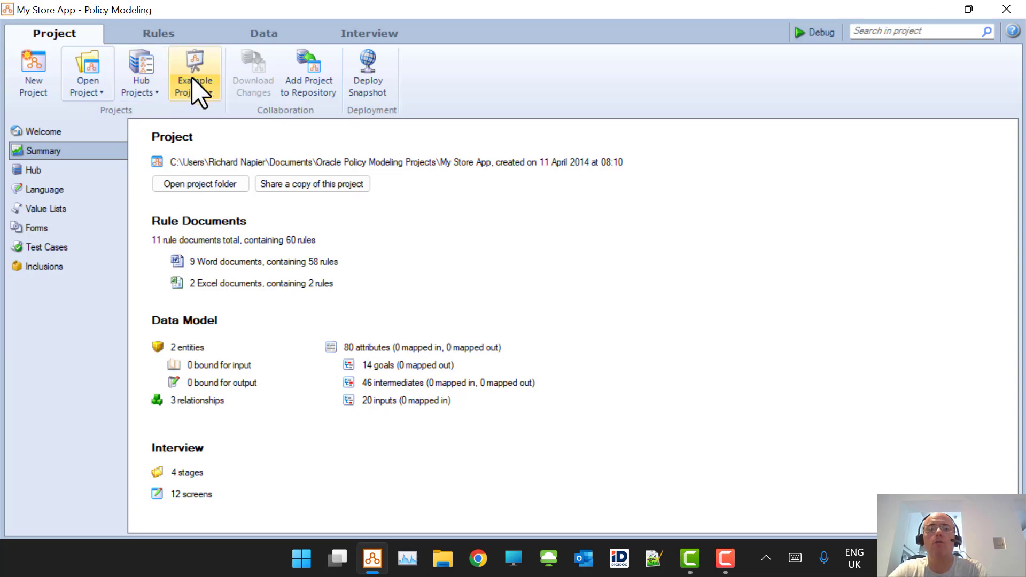
Step: Find the My Store App retail sample in the example projects list, read its key features and close the list
scroll(287, 187, down, 3)
scroll(287, 188, down, 15)
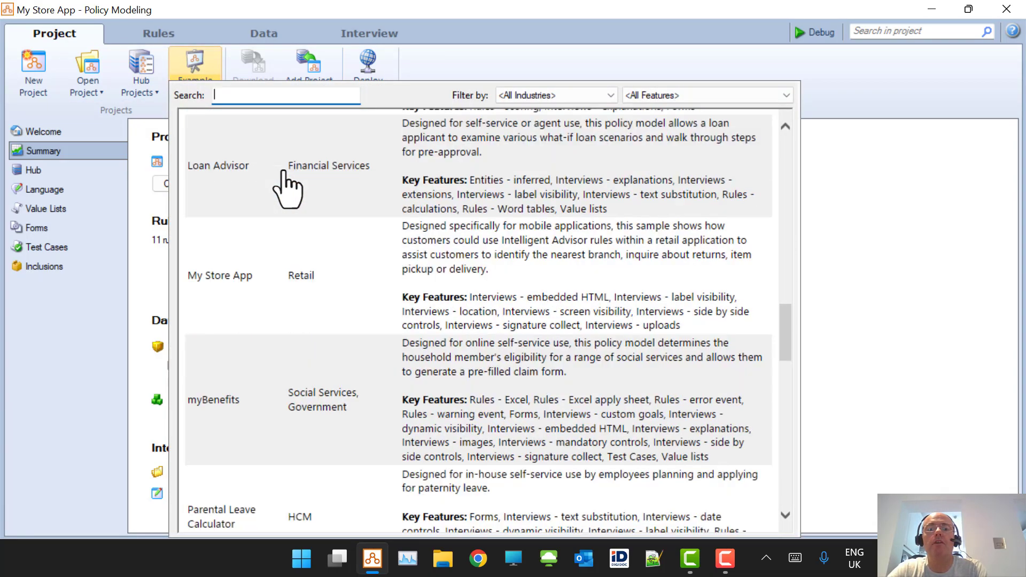
scroll(283, 172, down, 3)
click(270, 197)
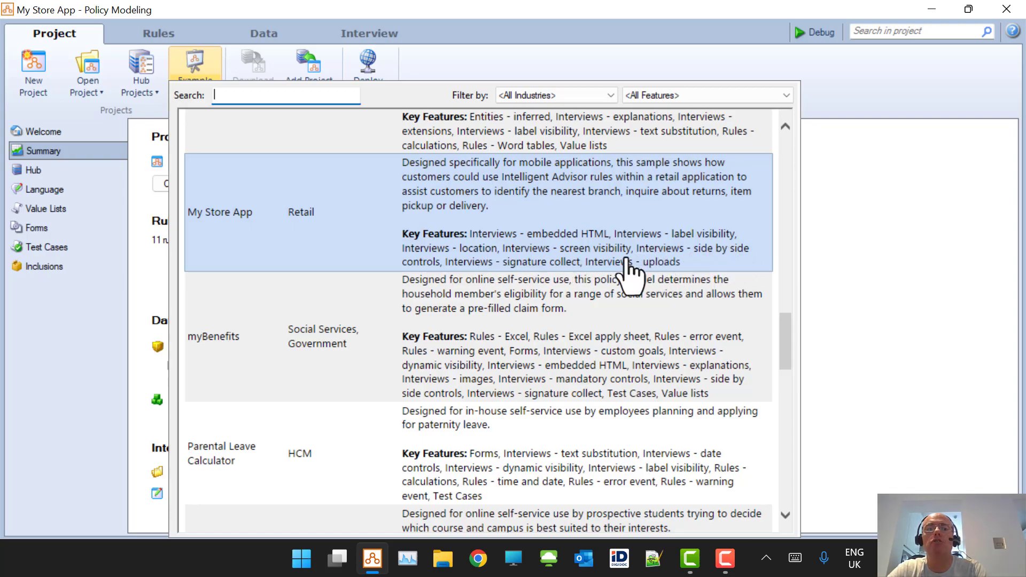
click(875, 227)
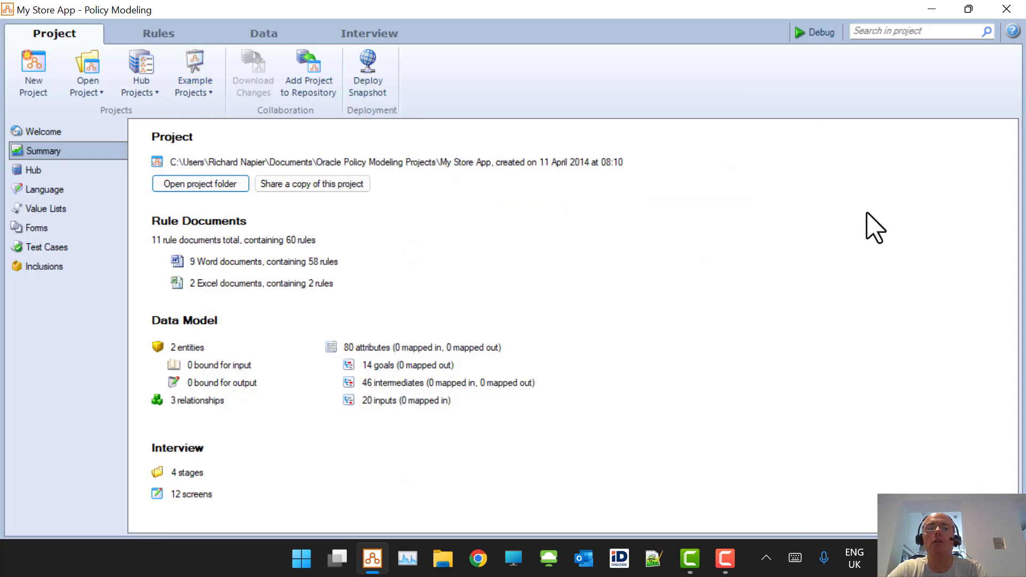
Step: Review the interview's Start stage screens: Welcome, Online purchase and Item Details
click(354, 36)
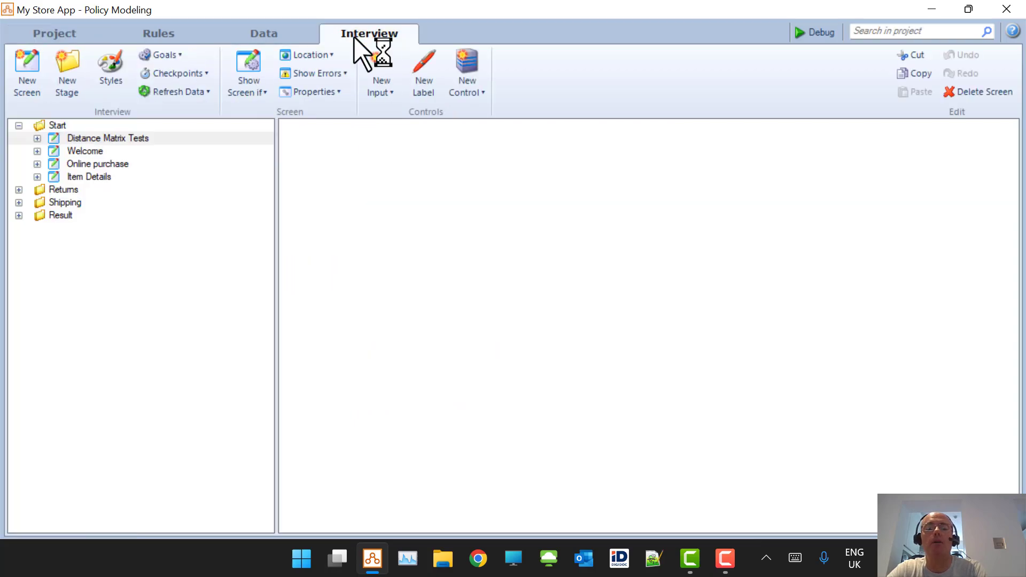
click(66, 151)
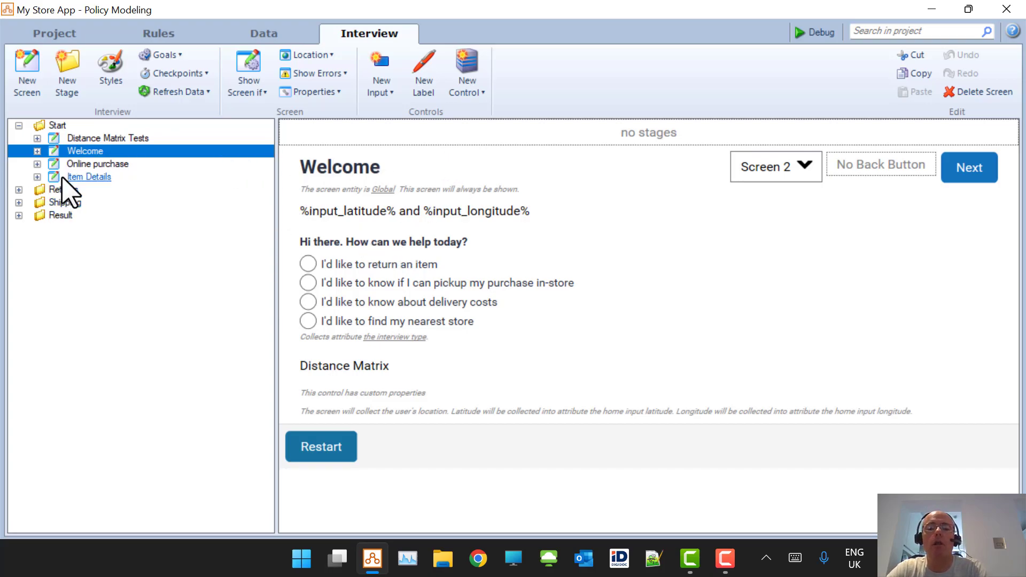
click(89, 174)
click(88, 165)
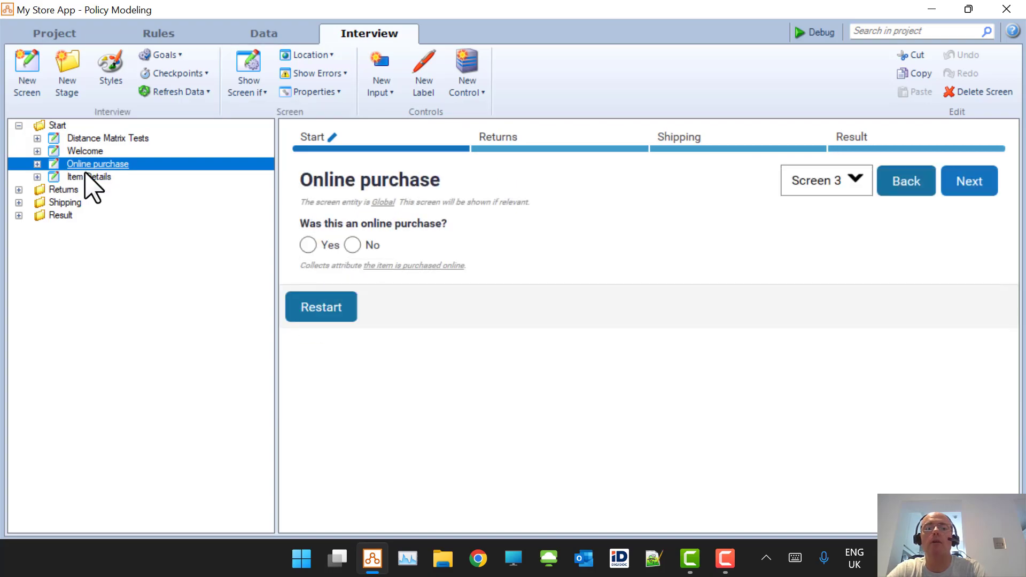
click(83, 176)
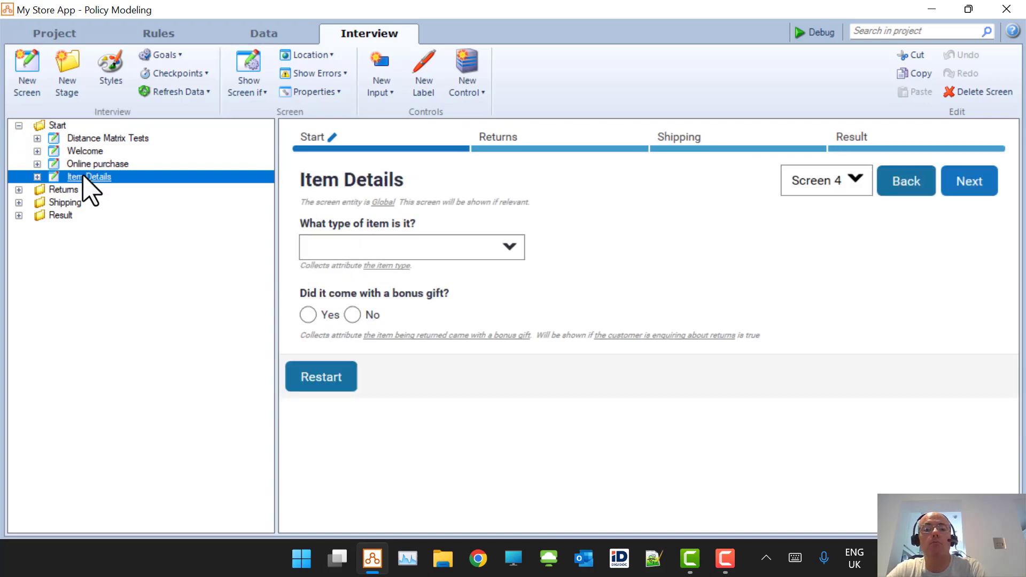
Step: Expand the Returns stage and review its Clothing Details, 14 Day Cut-Off and Returns Declaration screens
click(18, 189)
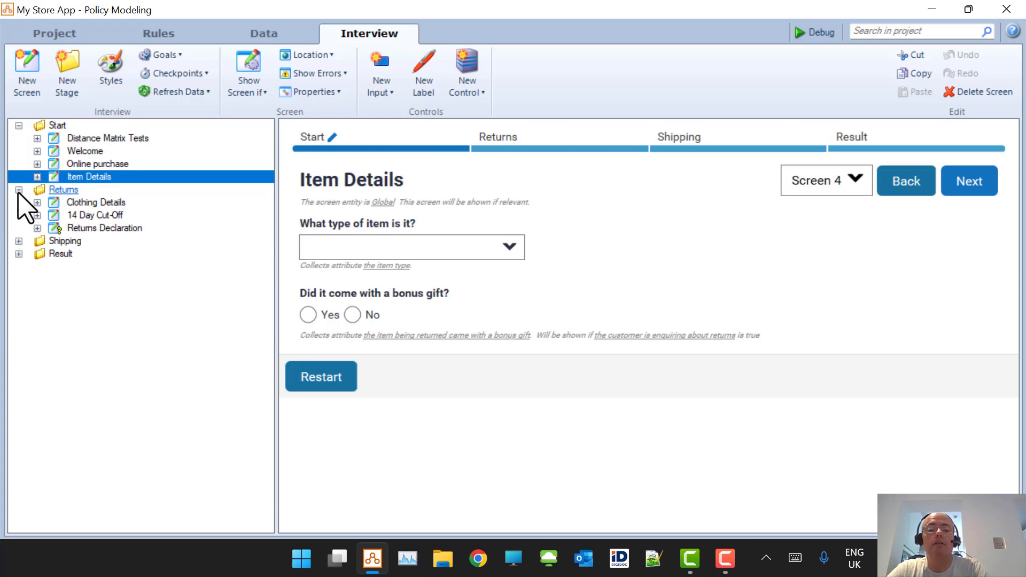
click(83, 203)
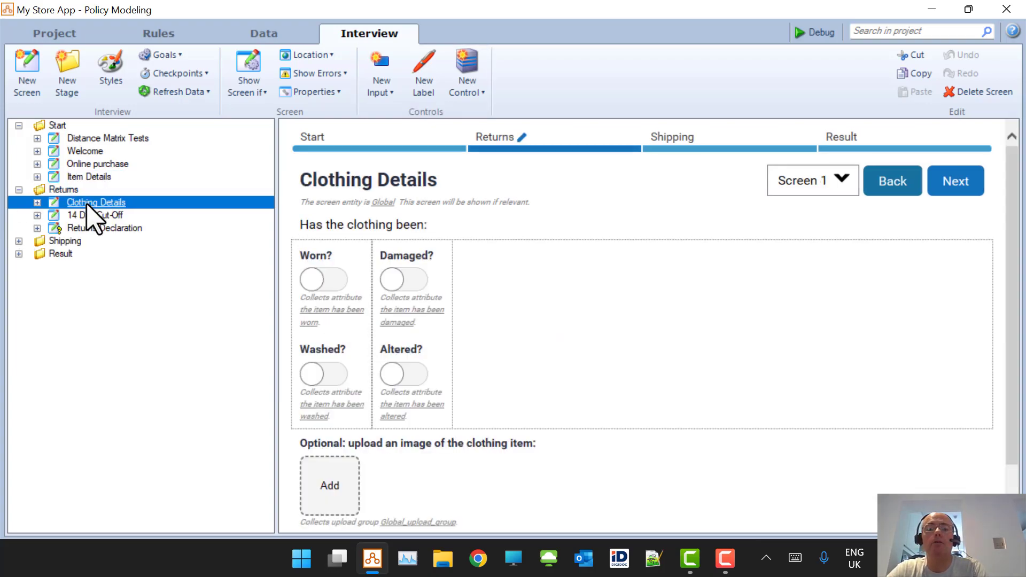
click(97, 216)
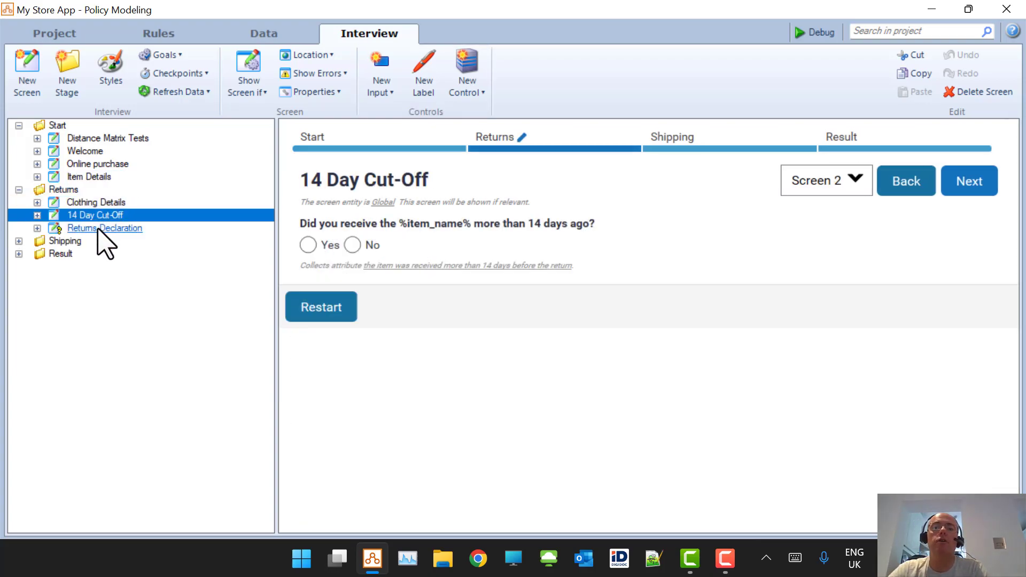
click(102, 228)
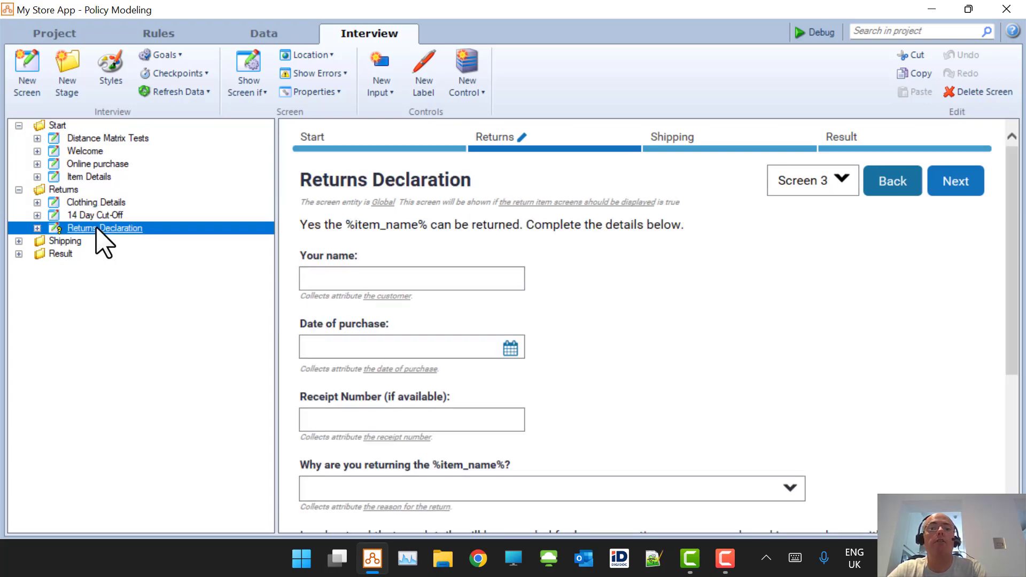
Step: Expand the Shipping stage and its Order Details screen to examine the spending and shipping type questions
click(19, 241)
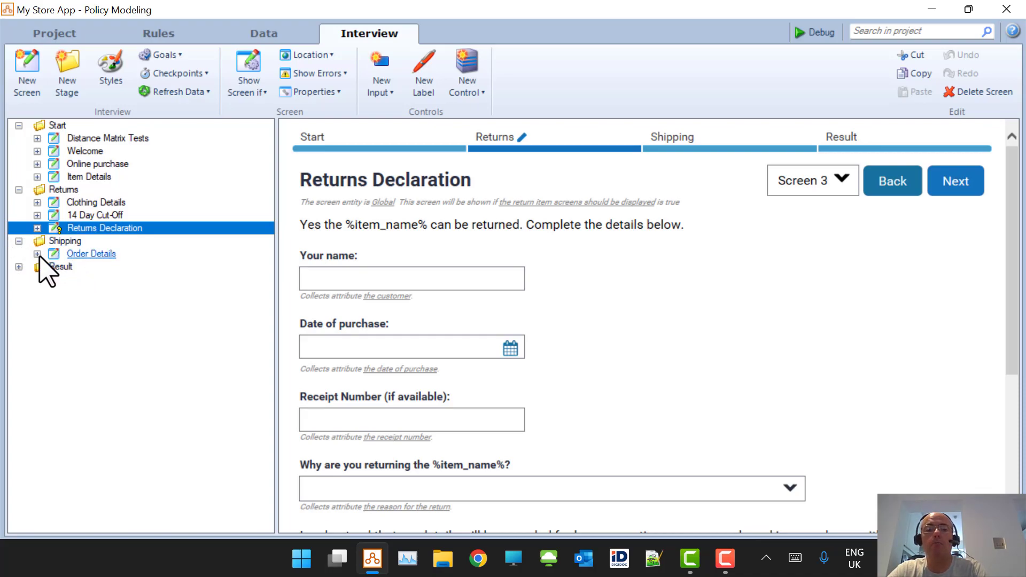
click(39, 256)
click(104, 254)
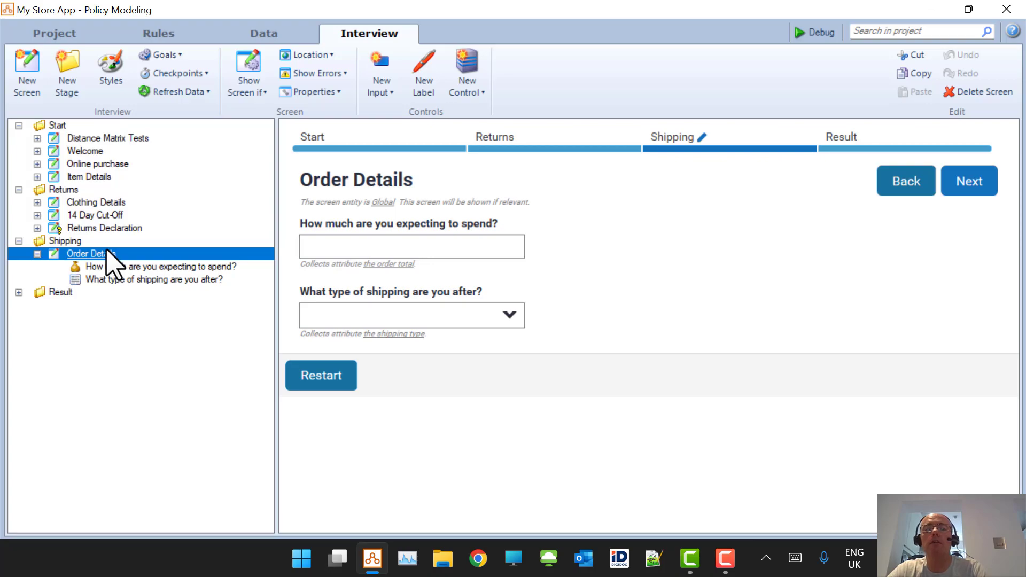
Step: Expand the Result stage and inspect the file settings of the Print my return label form on the Return Your Item screen
click(19, 292)
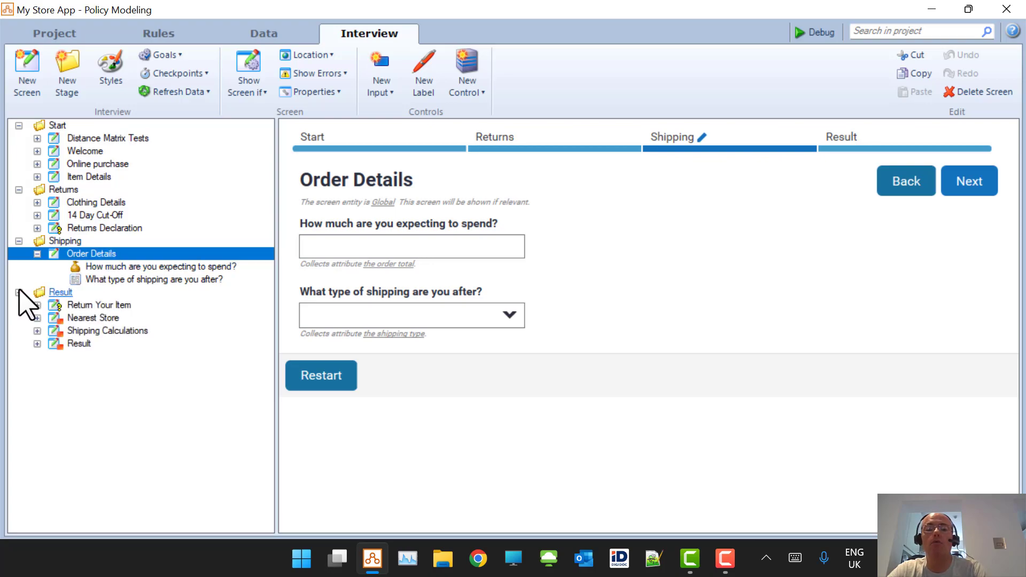
click(99, 305)
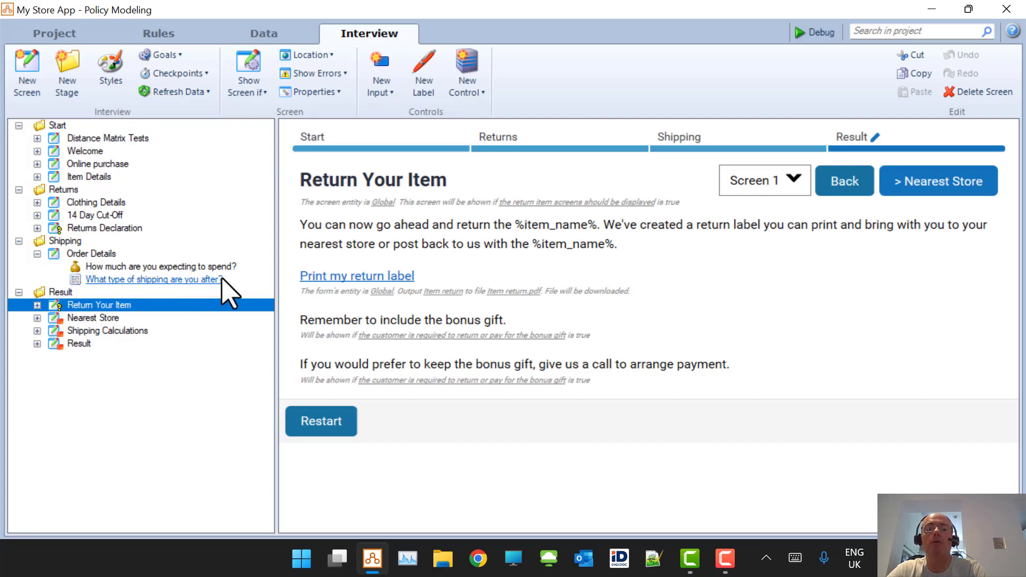
click(363, 280)
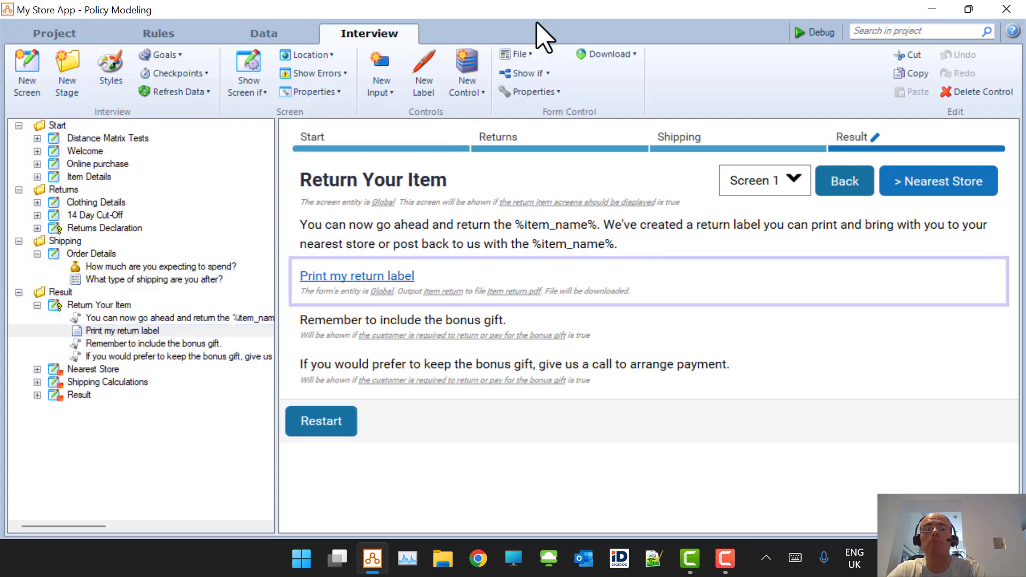
click(530, 54)
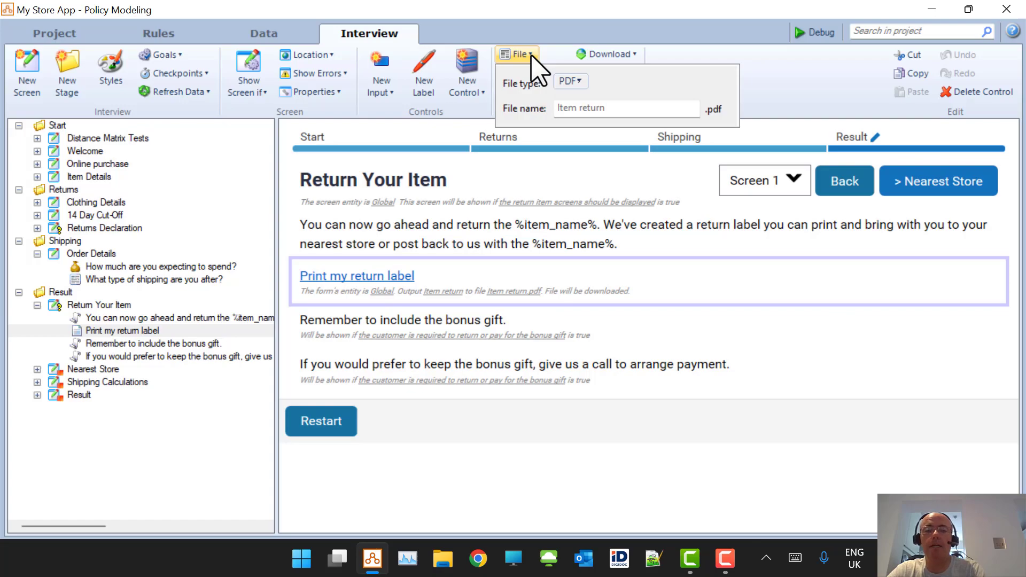
click(423, 465)
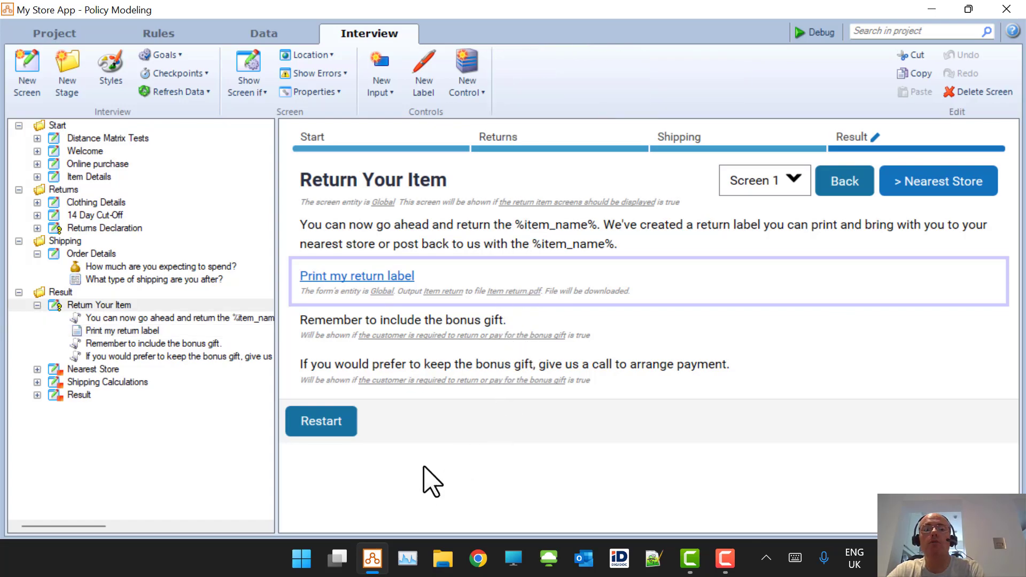
Step: Review the Shipping Calculations, Nearest Store and Result screens, reading the final screen through to its end
click(90, 382)
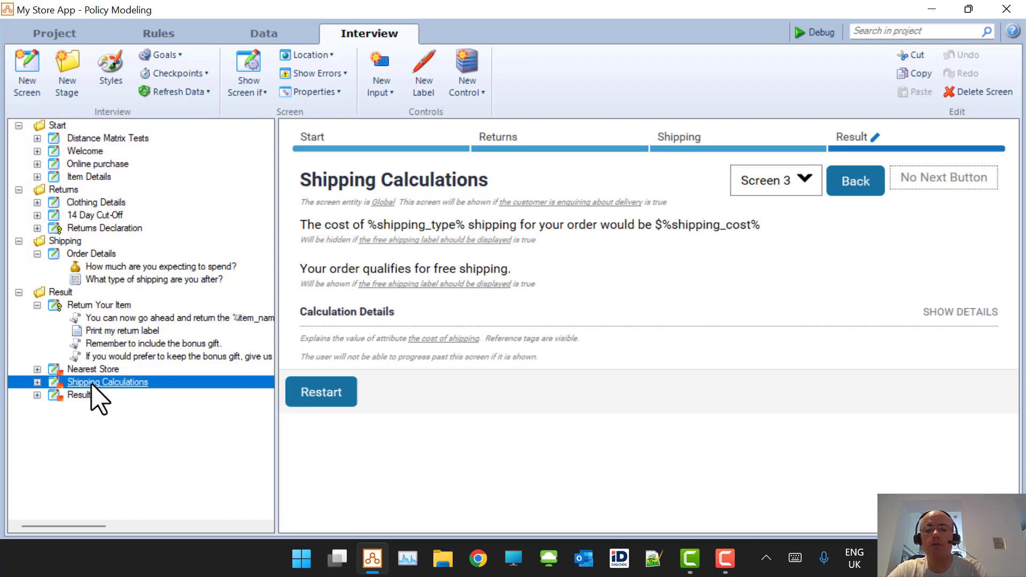
click(86, 369)
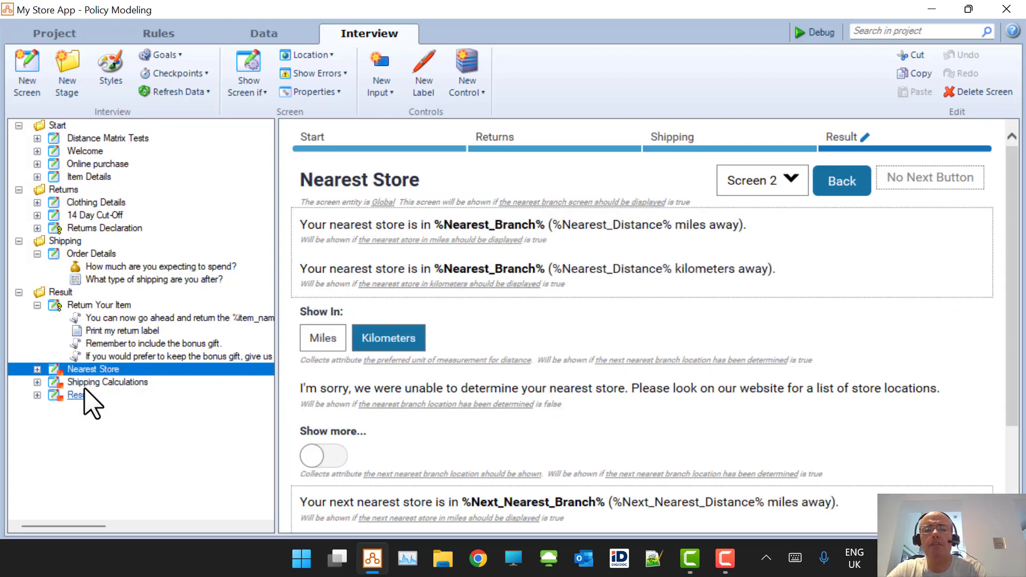
click(83, 395)
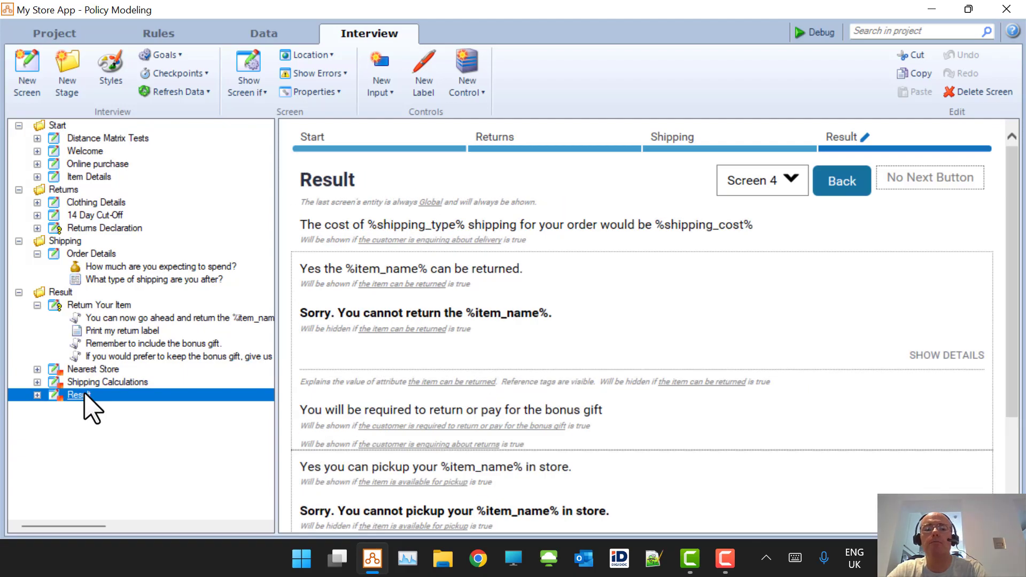
scroll(406, 334, down, 2)
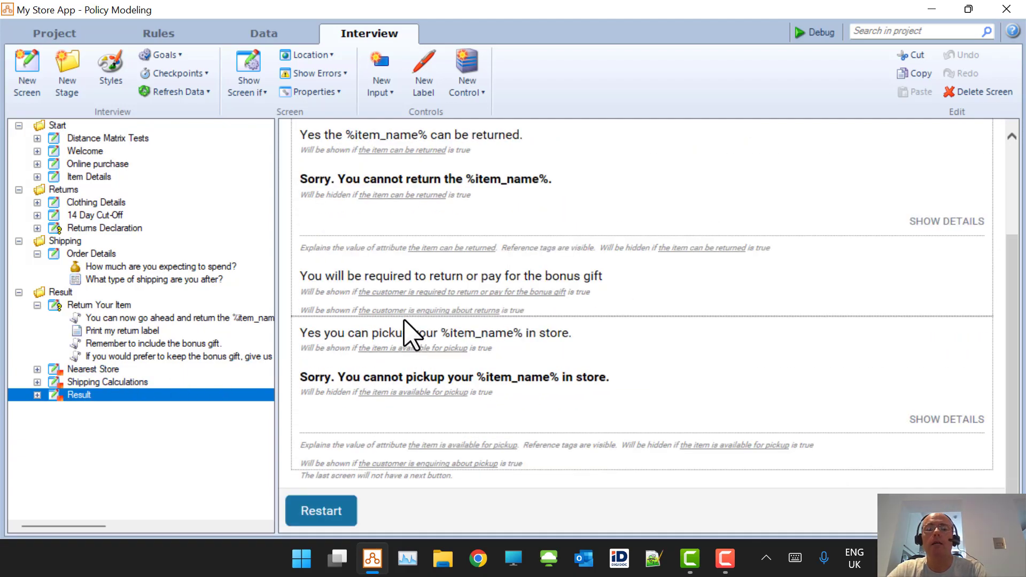
scroll(404, 334, up, 3)
Step: Revisit the Nearest Store screen and inspect the Welcome screen's settings for collecting the user's location
click(106, 369)
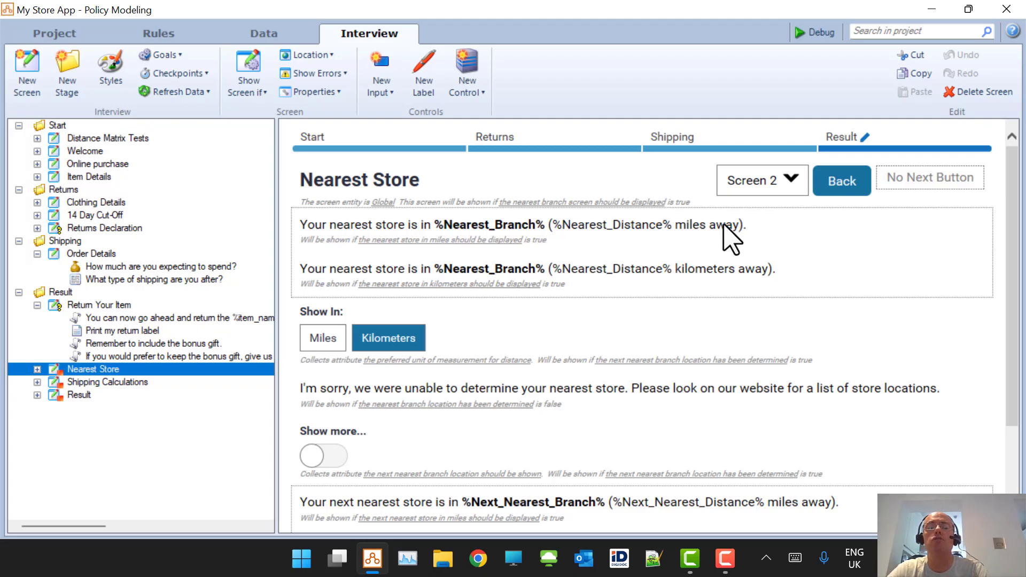
click(87, 155)
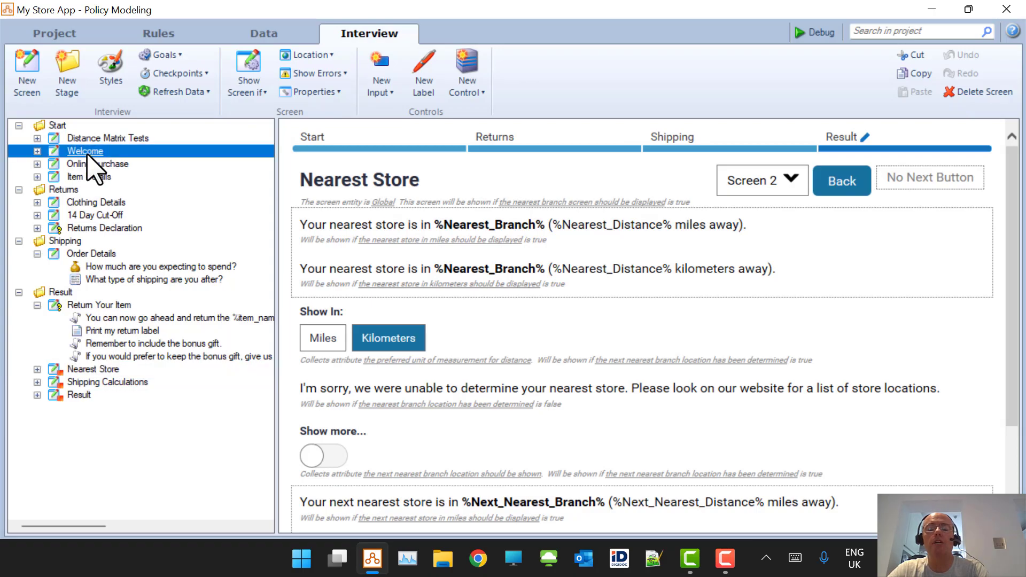
click(321, 55)
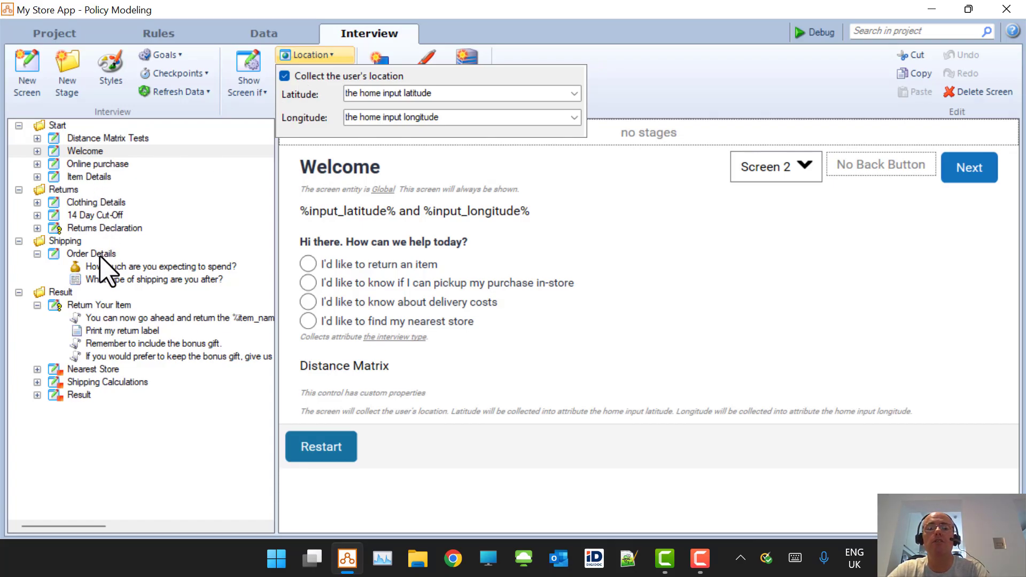
Step: Find the home input longitude attribute in the data model and check where it is used
click(259, 37)
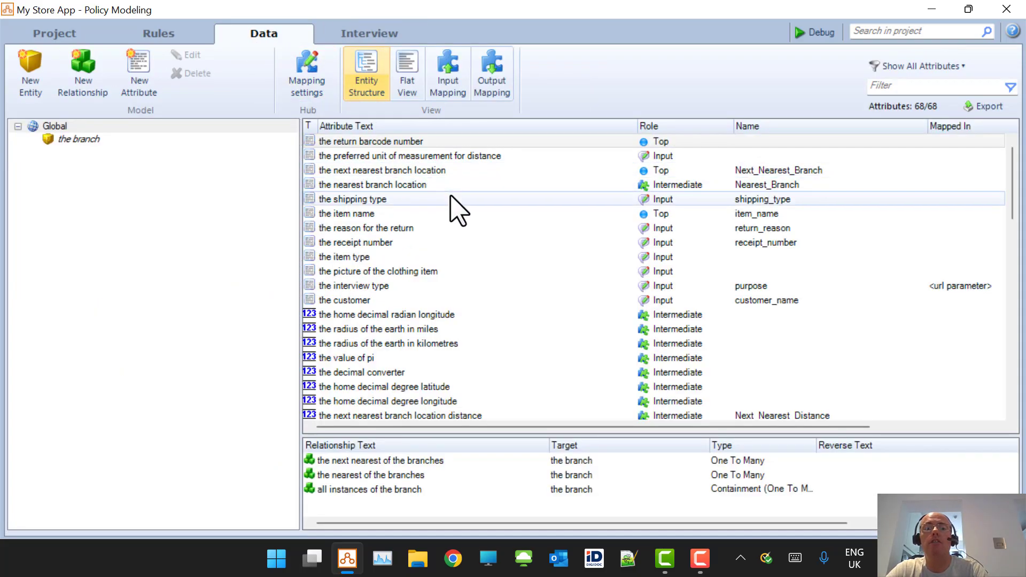
scroll(428, 380, down, 1)
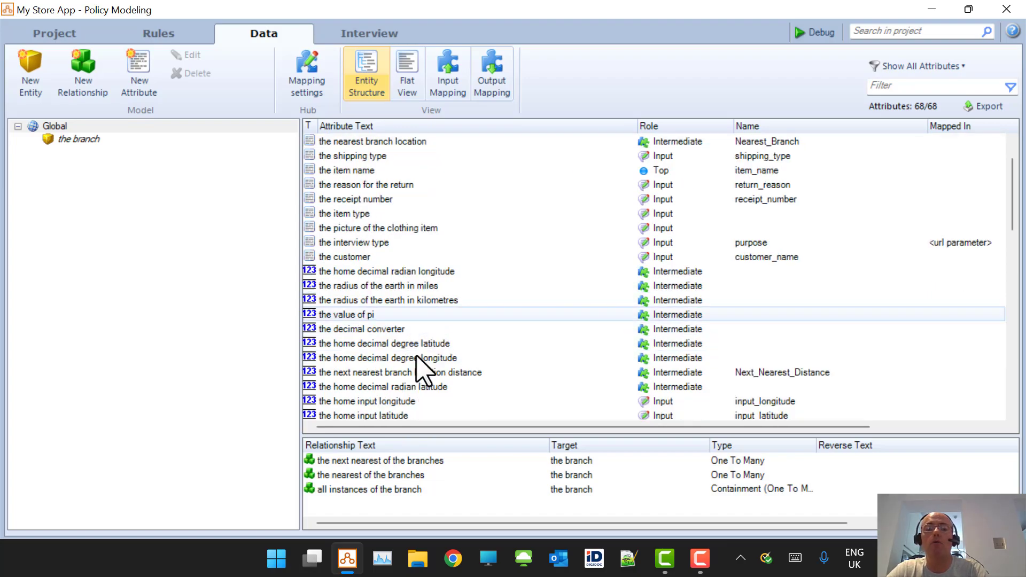
click(375, 405)
mouse_move(377, 405)
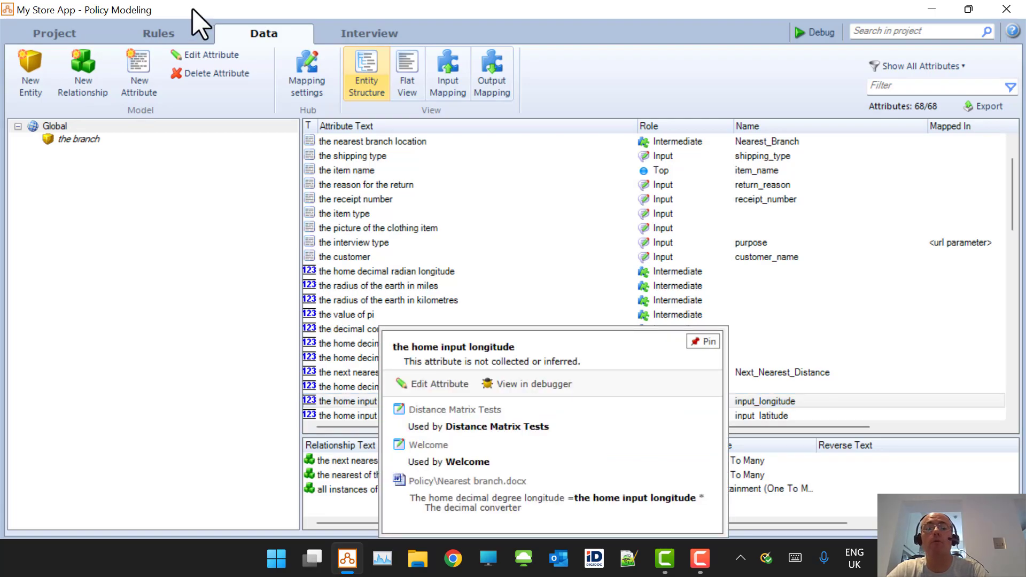
Step: Open the Set GPS Coordinates.xlsx rule document, examine its branch coordinates table and the note beneath it, and close the workbook
click(180, 32)
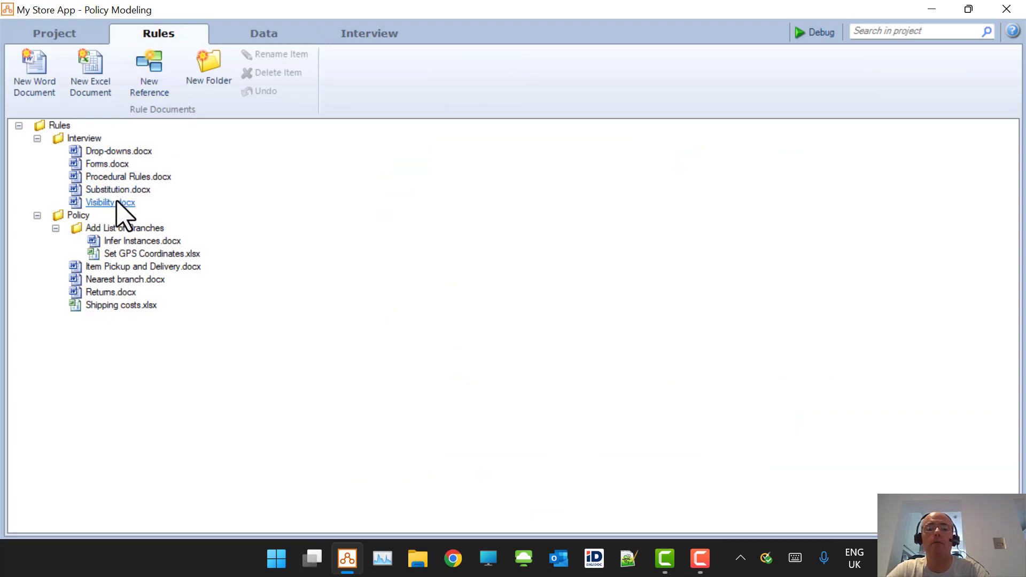
click(128, 256)
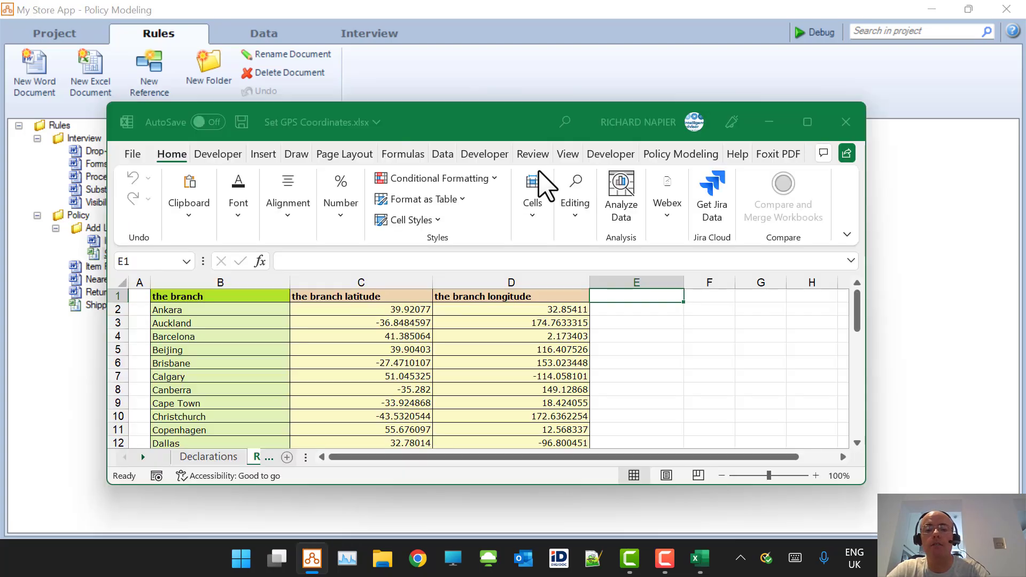
click(808, 122)
scroll(331, 293, down, 7)
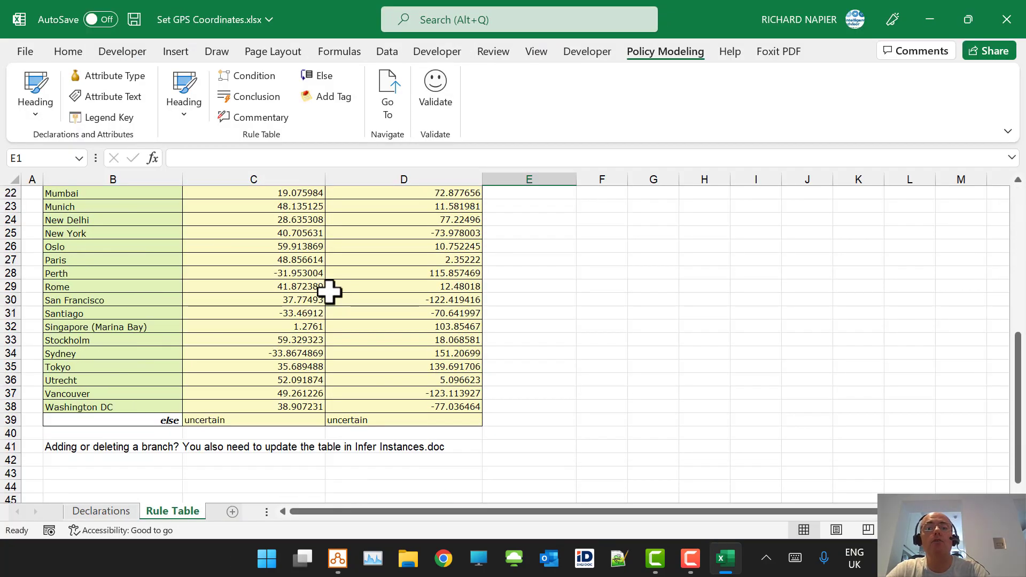
click(56, 447)
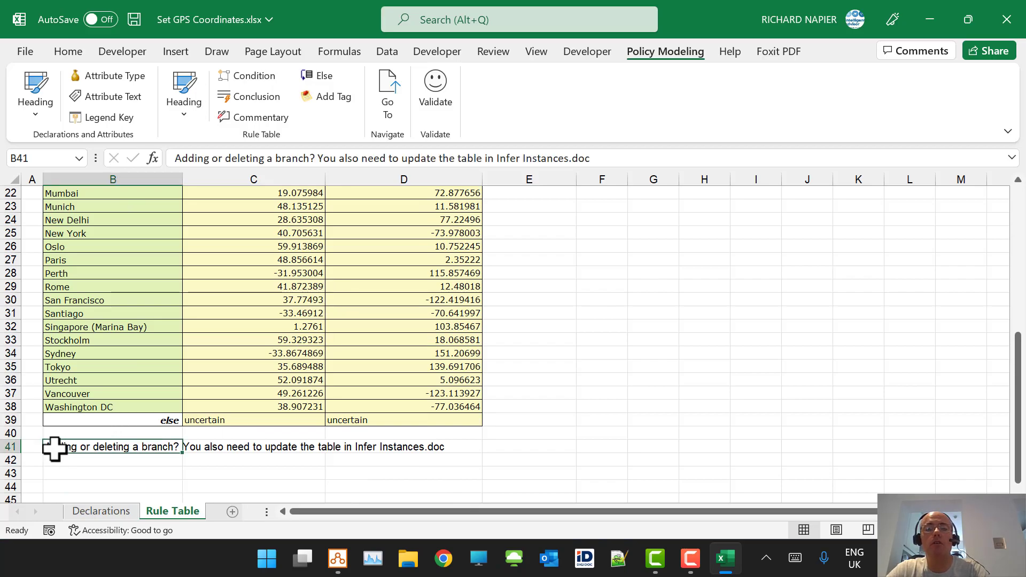
click(1011, 21)
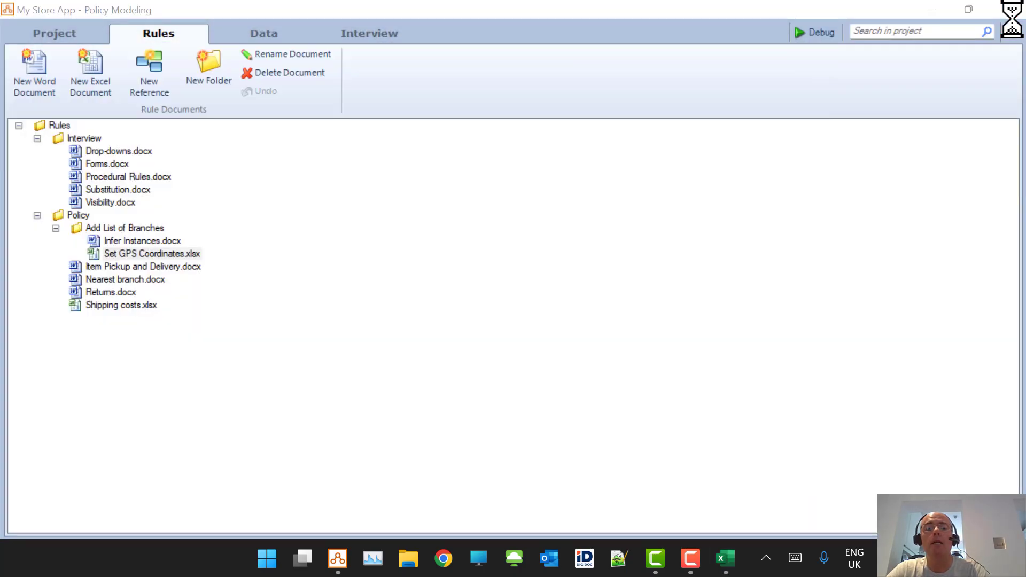
Step: Open the Infer Instances.docx rule document, read through its table of branch instances, and close the document
click(138, 241)
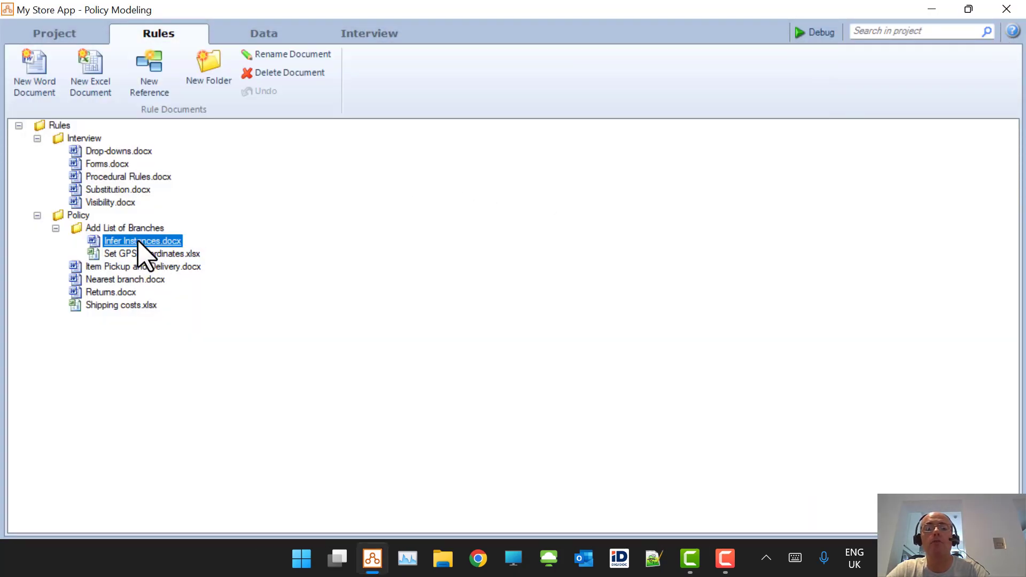
double_click(138, 241)
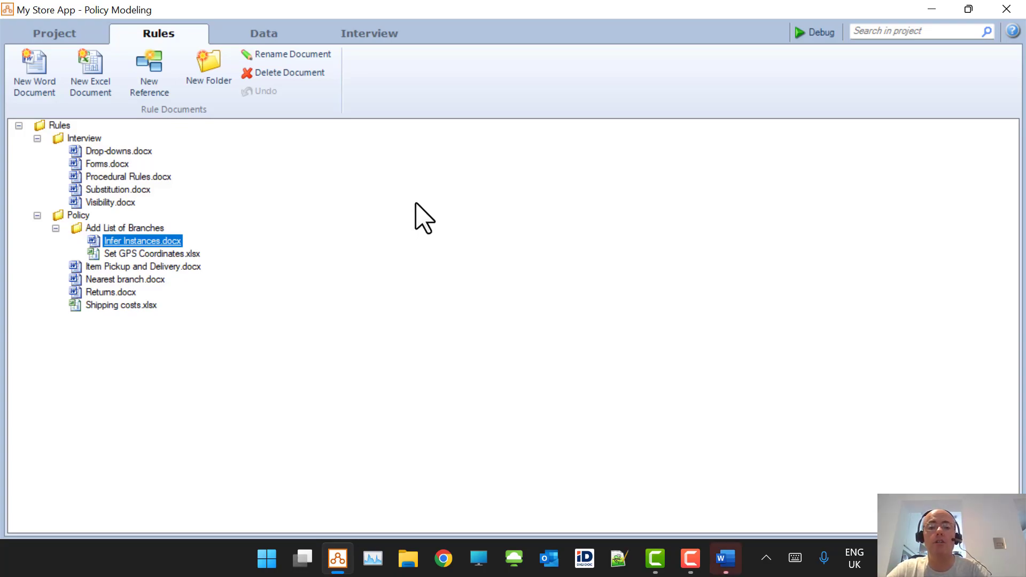
click(734, 556)
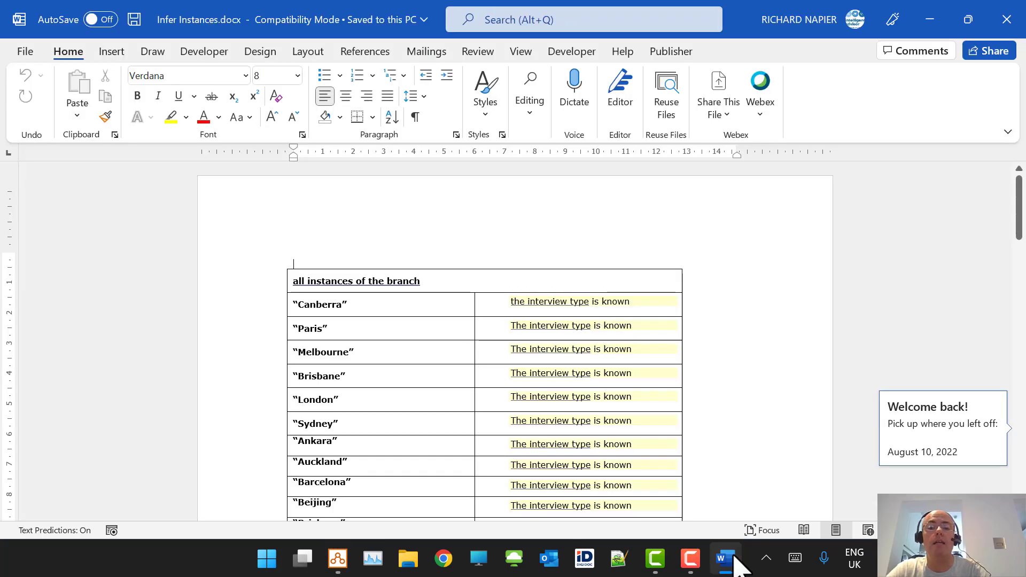
scroll(534, 248, down, 5)
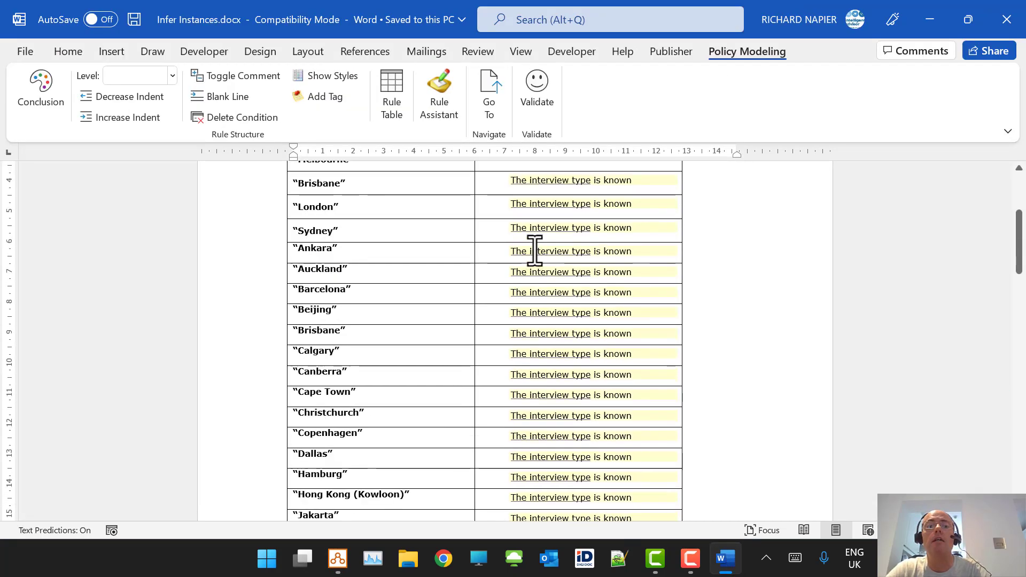
scroll(535, 249, down, 10)
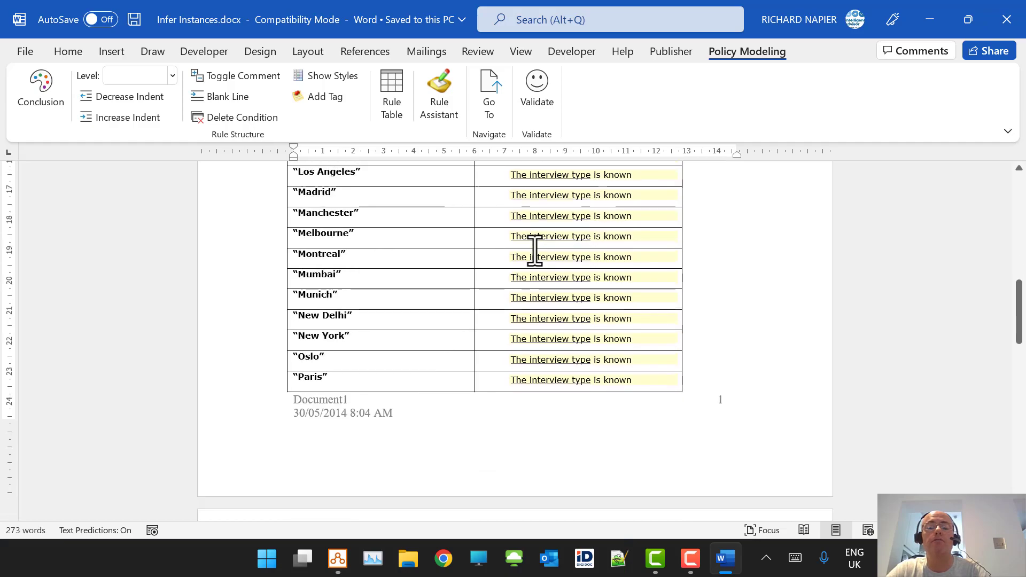
scroll(534, 249, up, 15)
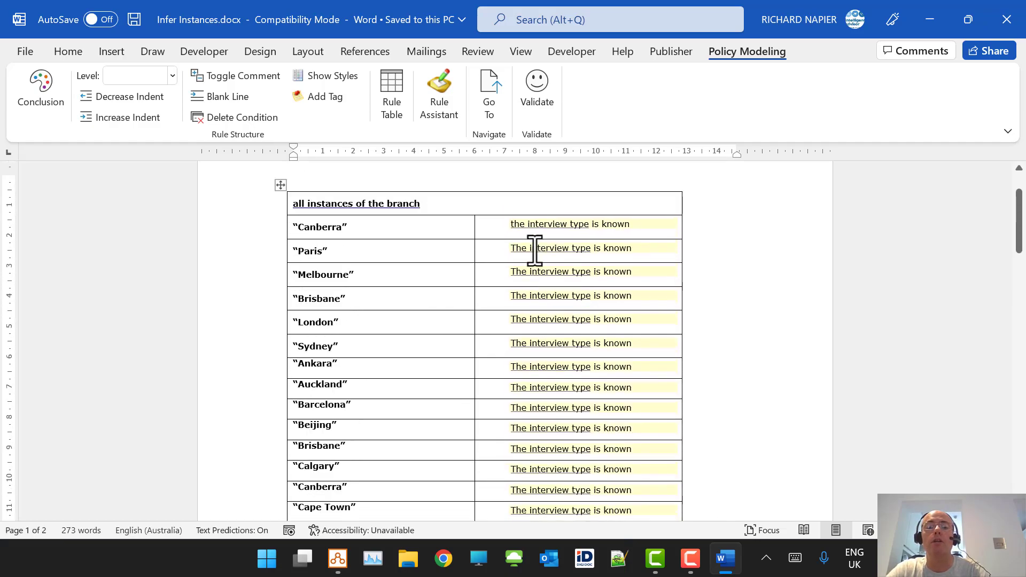
scroll(534, 249, up, 1)
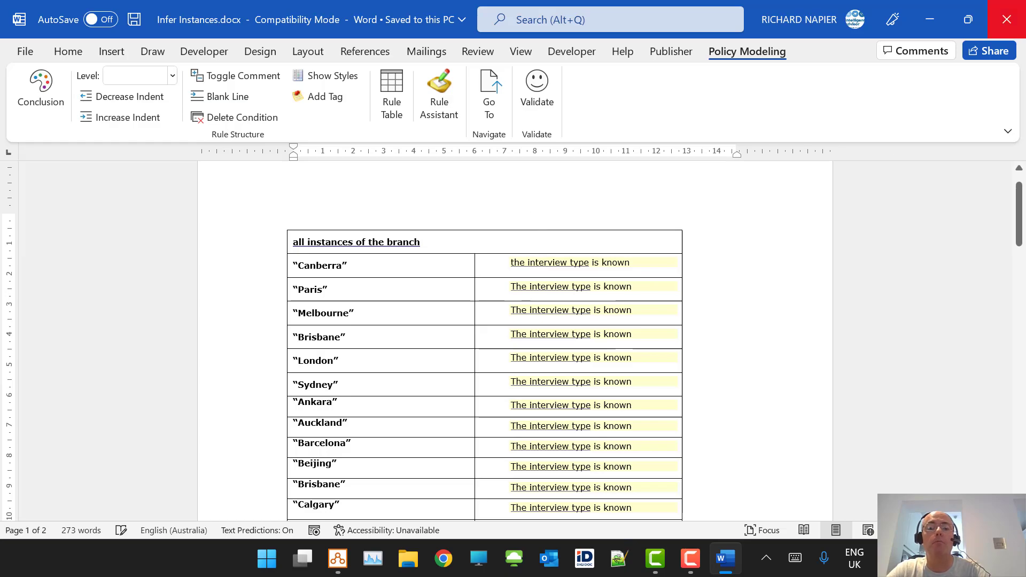
click(1014, 20)
click(1015, 20)
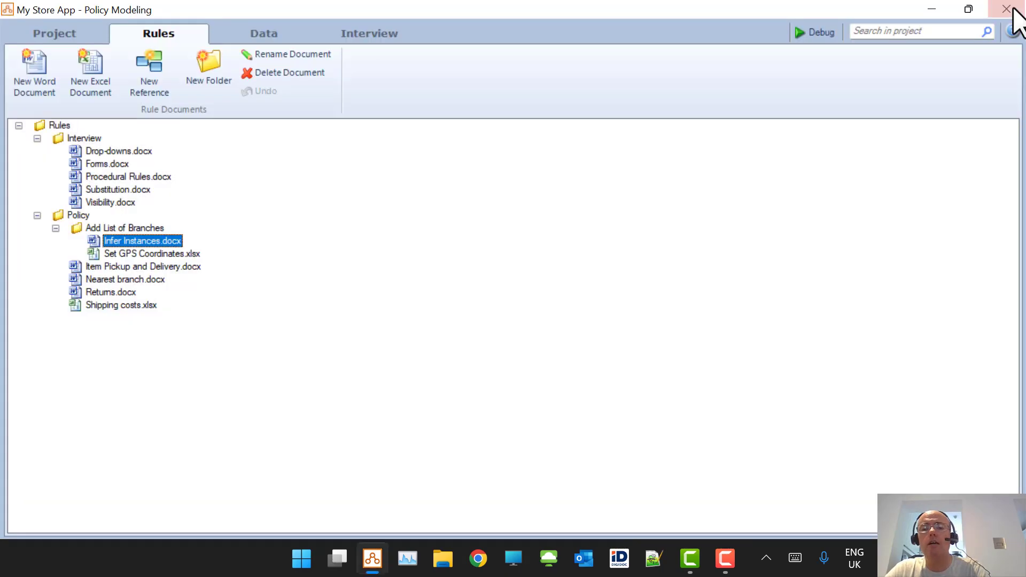
Step: Open the Drop-downs.docx rule document, read its rules from Item Type down to Distance, and close it
click(119, 153)
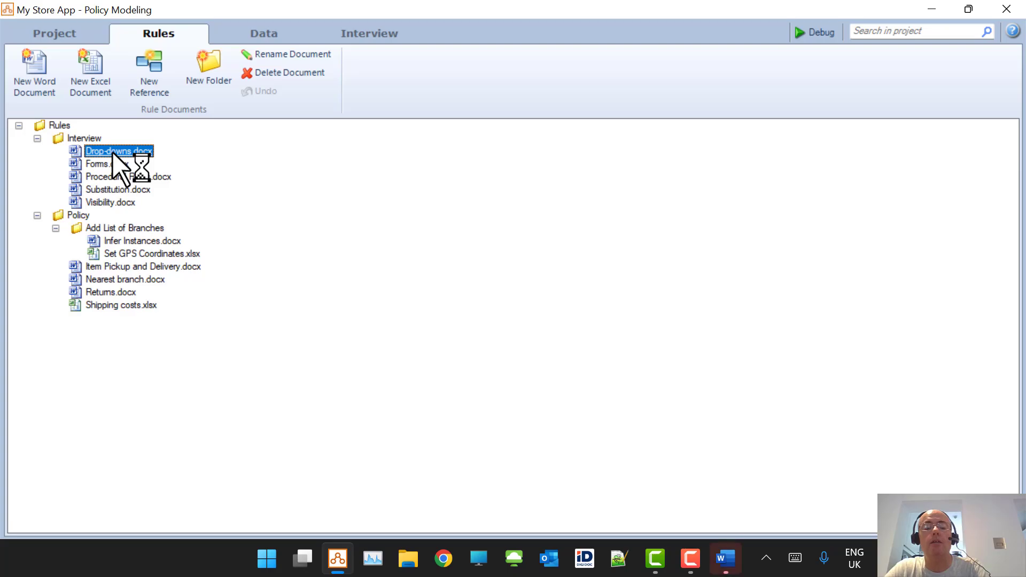
scroll(573, 274, down, 6)
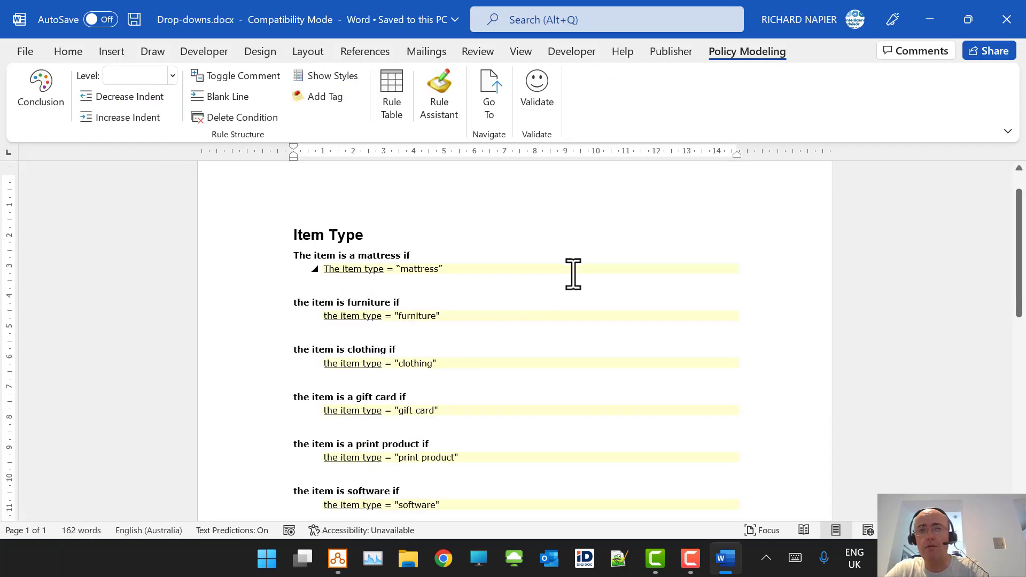
scroll(573, 274, down, 5)
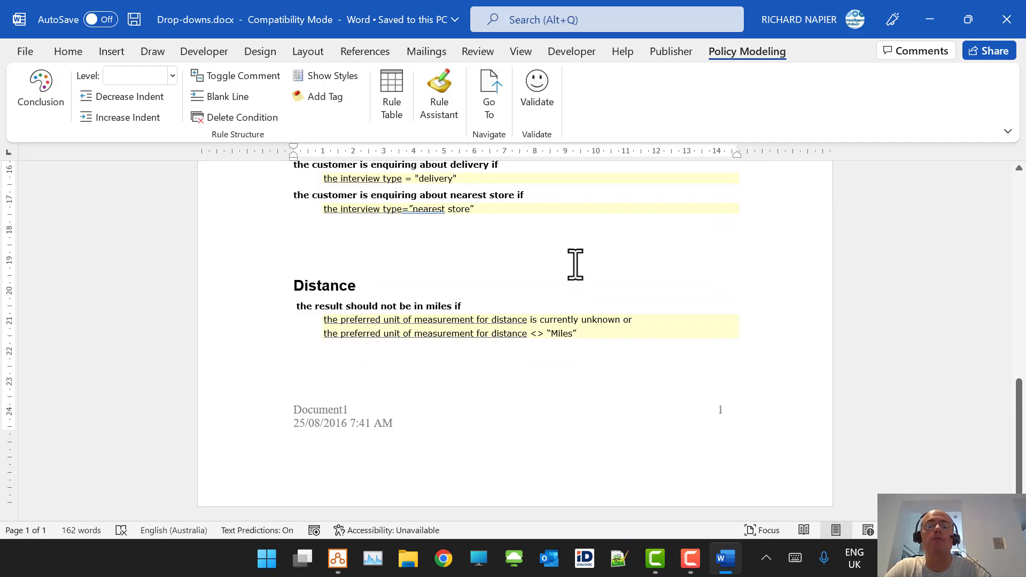
click(1018, 6)
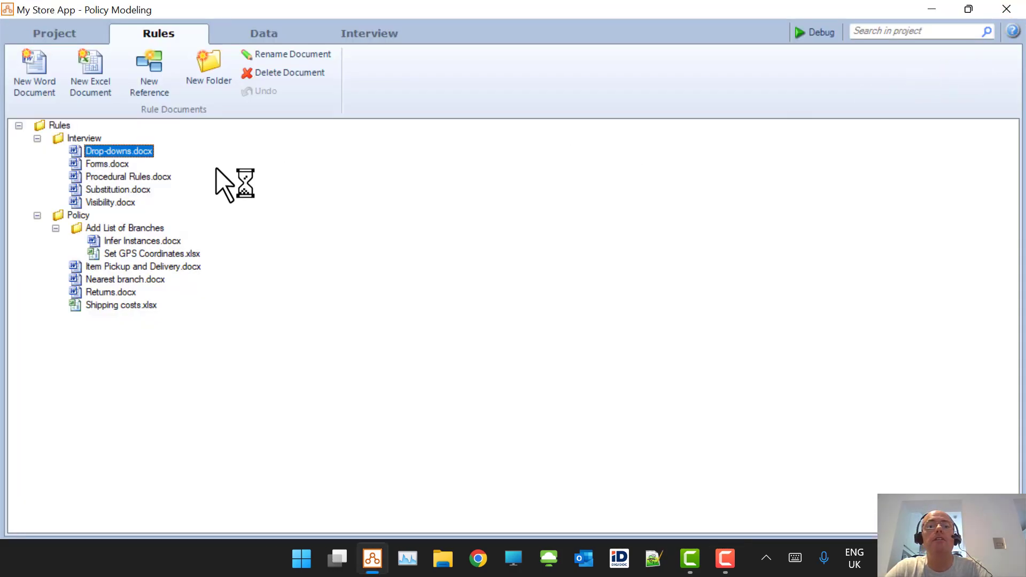
Step: Open the Forms.docx rule document, read its form rules, and close it
click(101, 162)
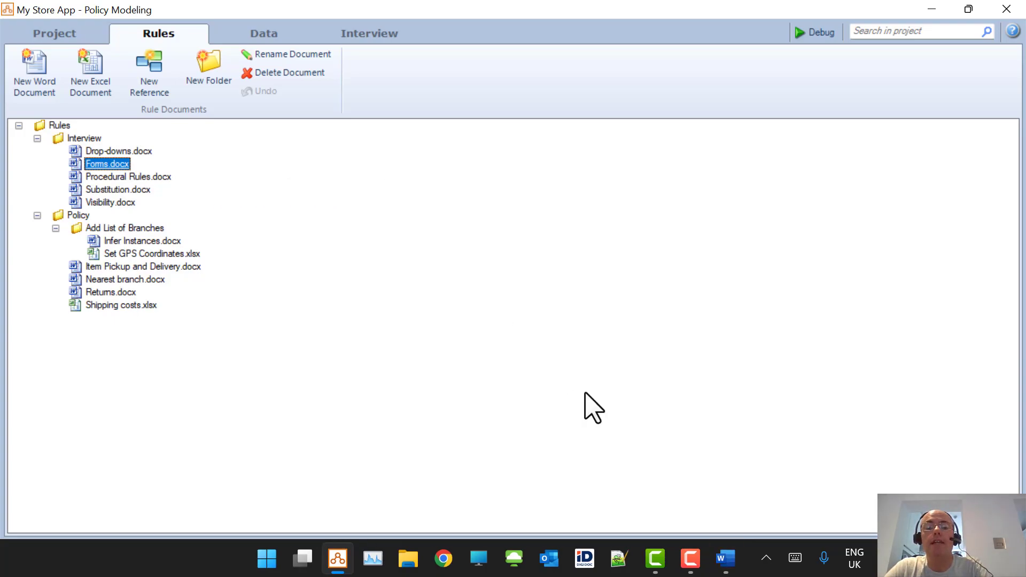
click(725, 559)
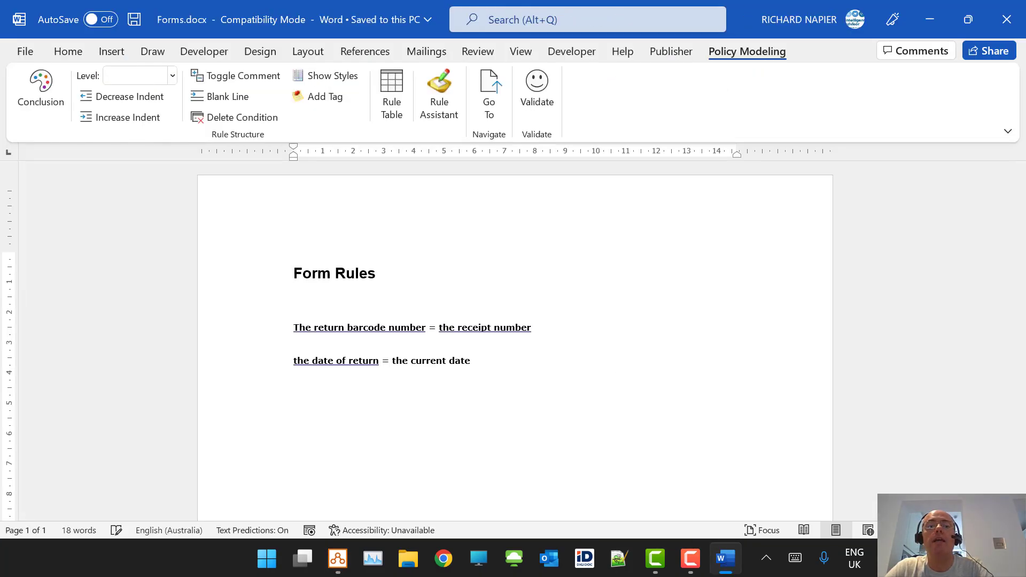
click(1022, 13)
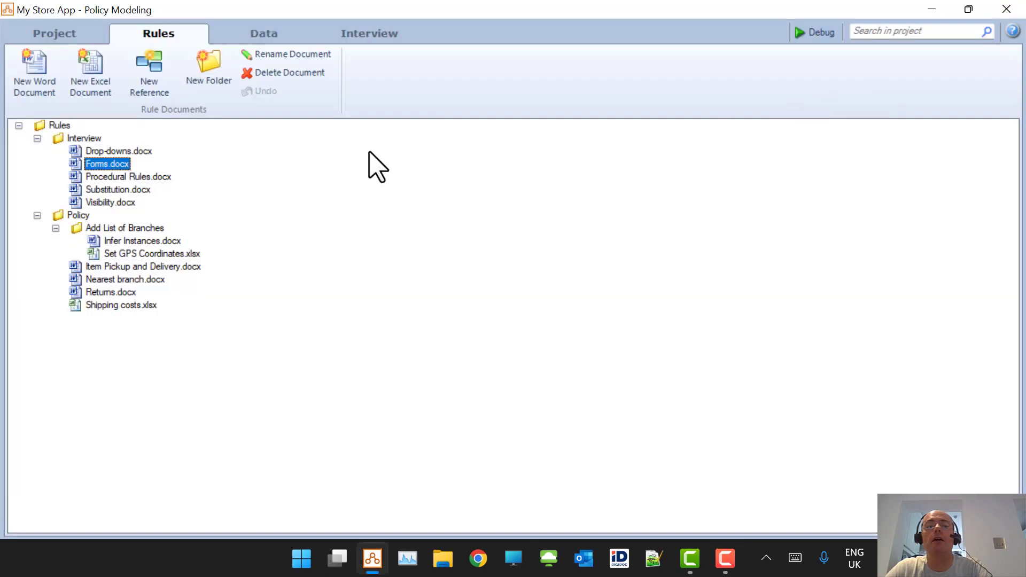
Step: Open Procedural Rules.docx, read the interview completion and screen display rules through to the end, and close it
click(120, 178)
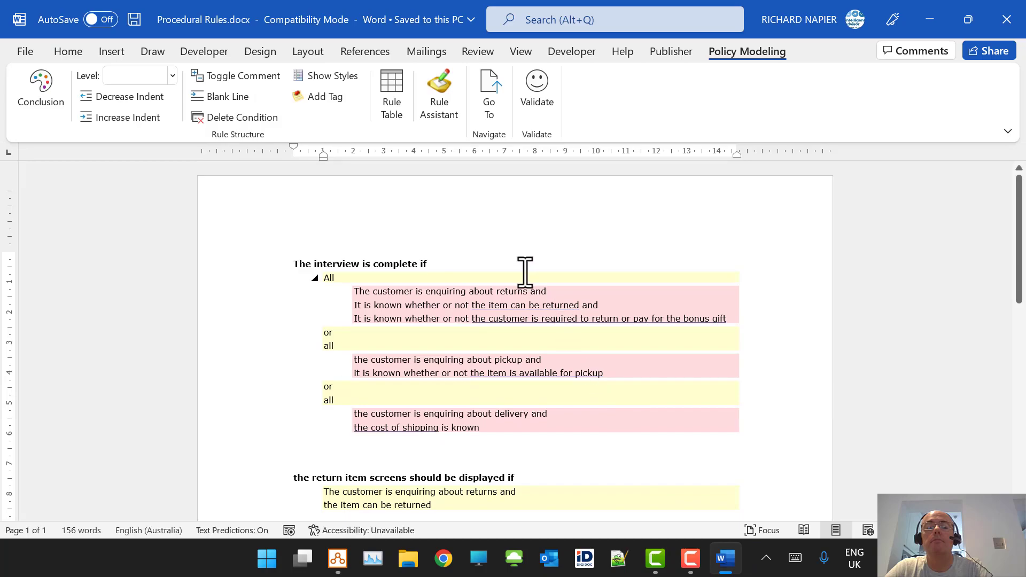
scroll(591, 347, down, 1)
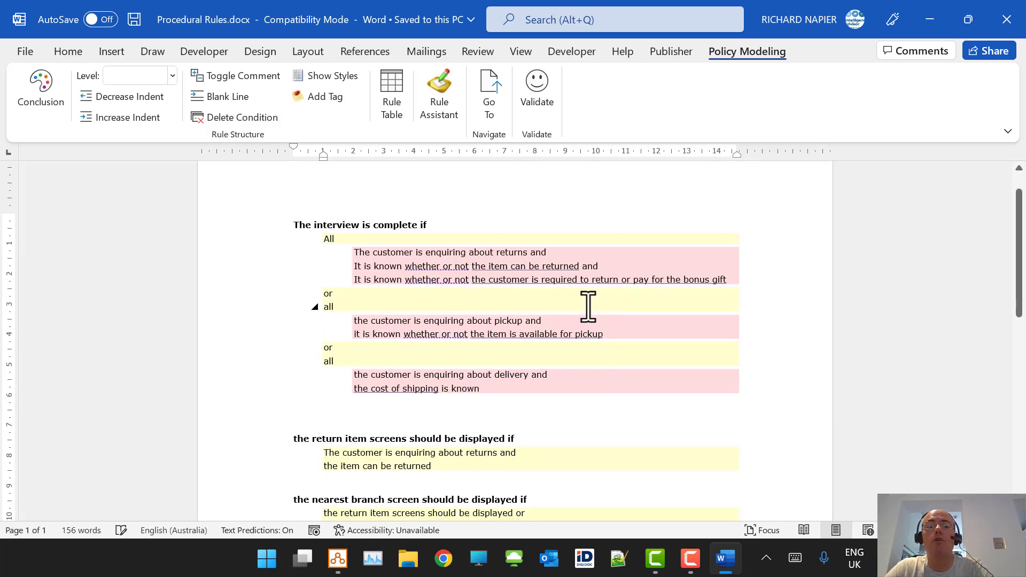
scroll(588, 305, down, 1)
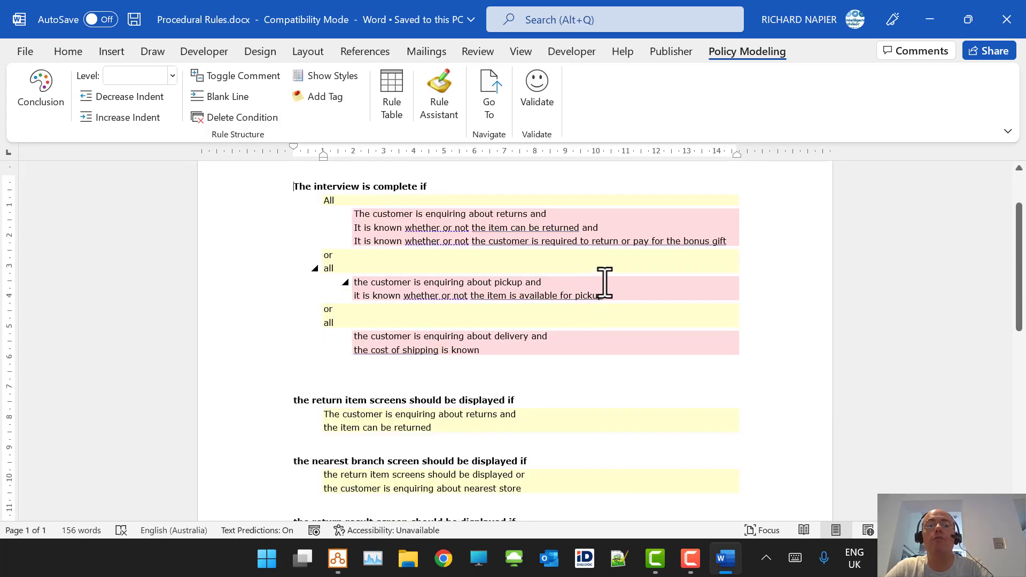
scroll(608, 280, down, 1)
scroll(608, 280, down, 1)
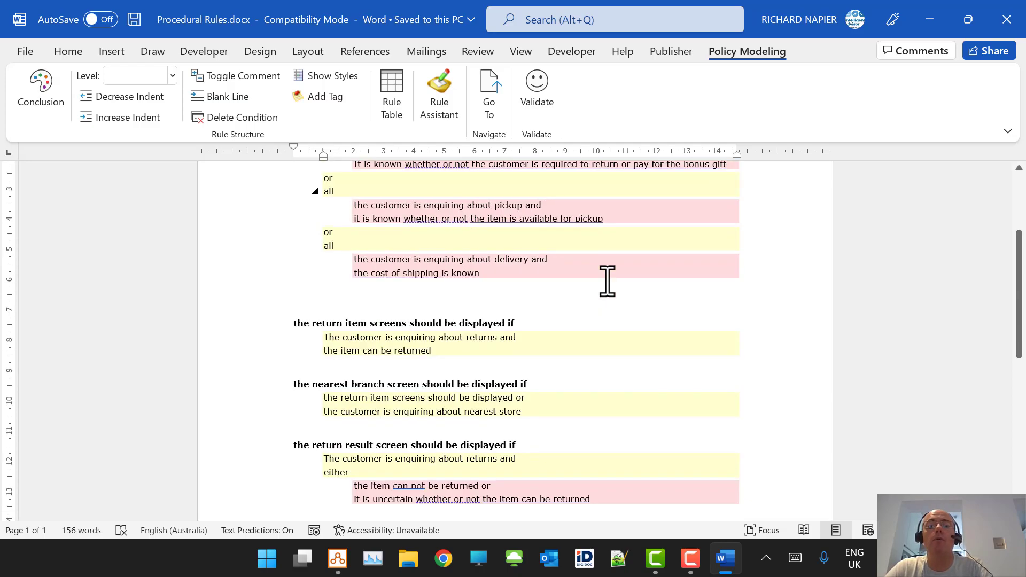
scroll(607, 280, down, 1)
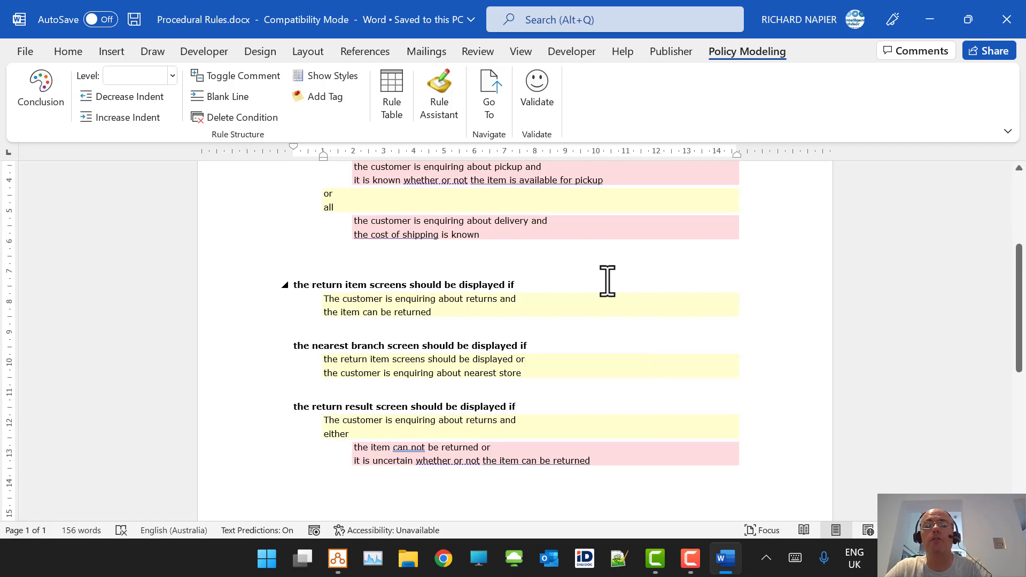
scroll(607, 280, down, 1)
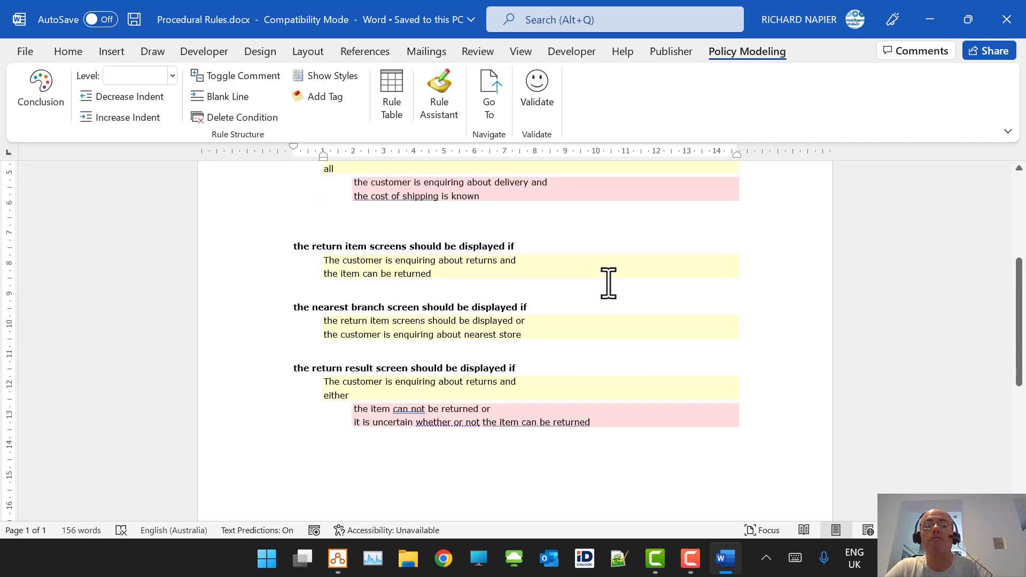
scroll(608, 280, down, 4)
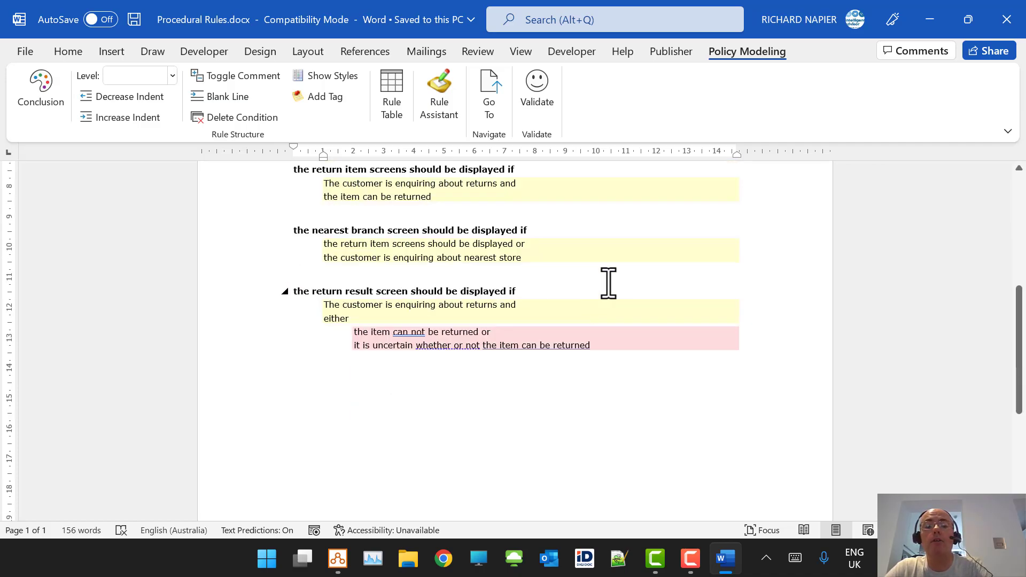
click(1006, 19)
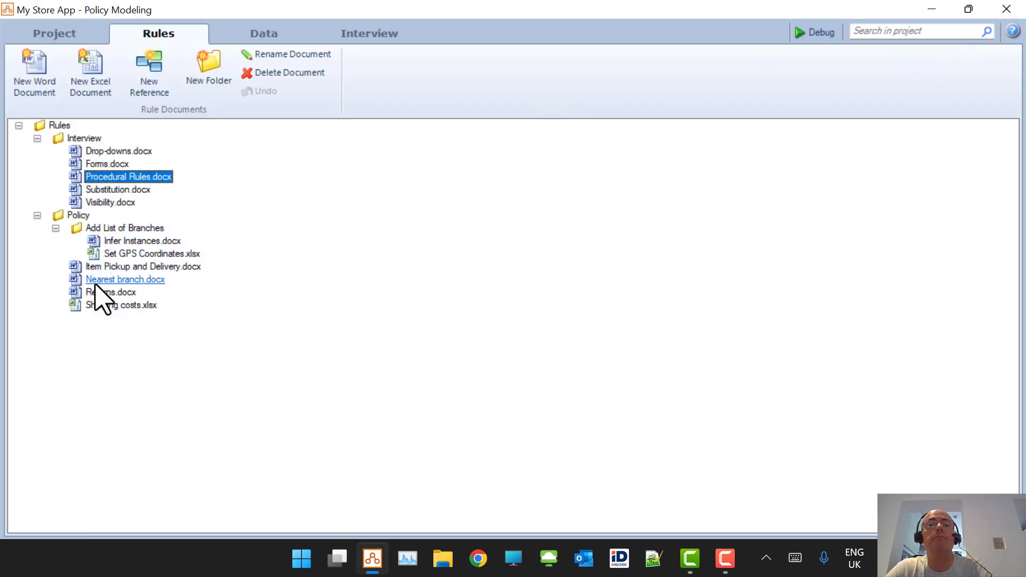
Step: Review the pickup rules in Item Pickup and Delivery.docx and the return rules in Returns.docx, closing each document after reading
click(122, 266)
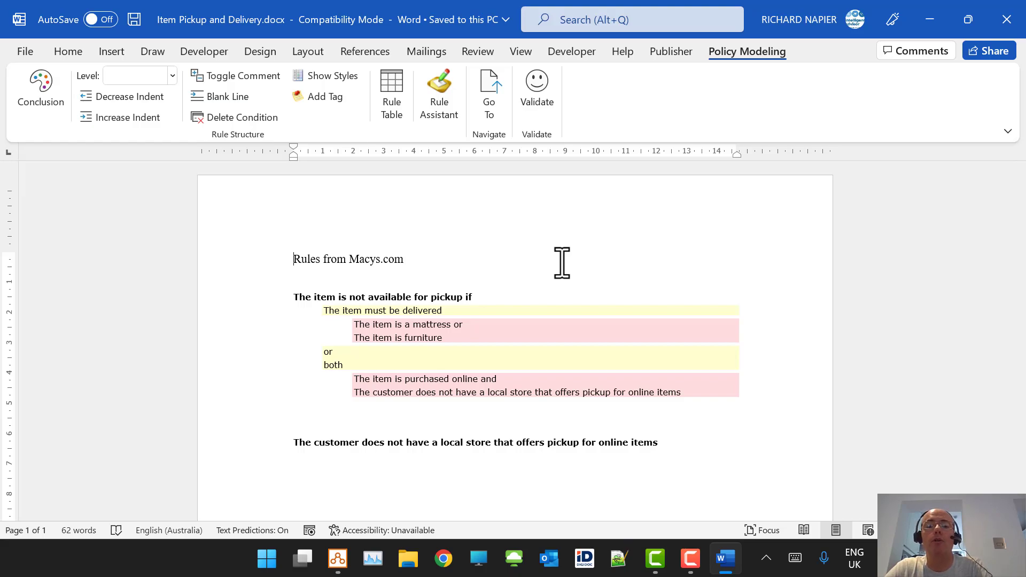
click(1021, 16)
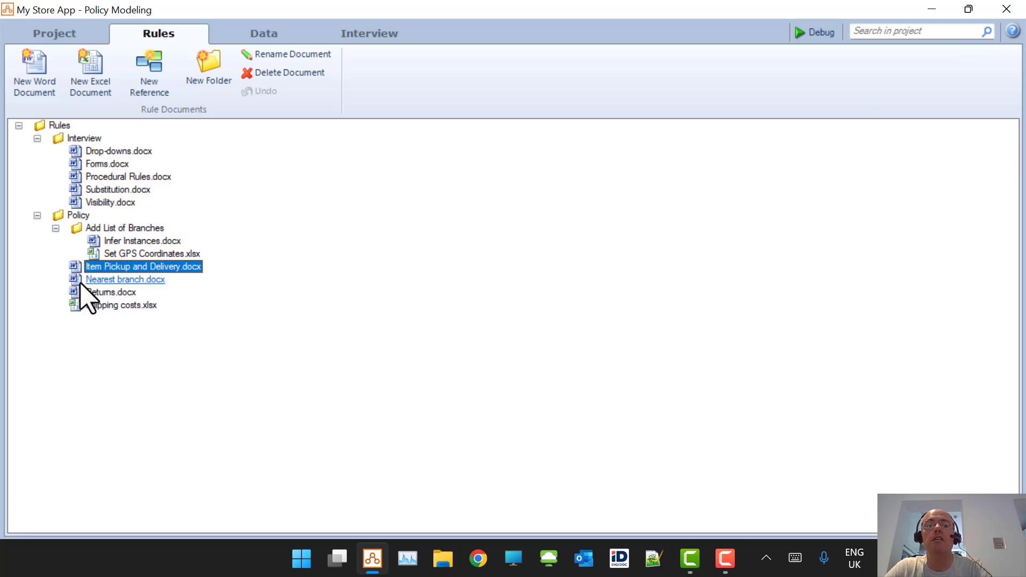
click(110, 293)
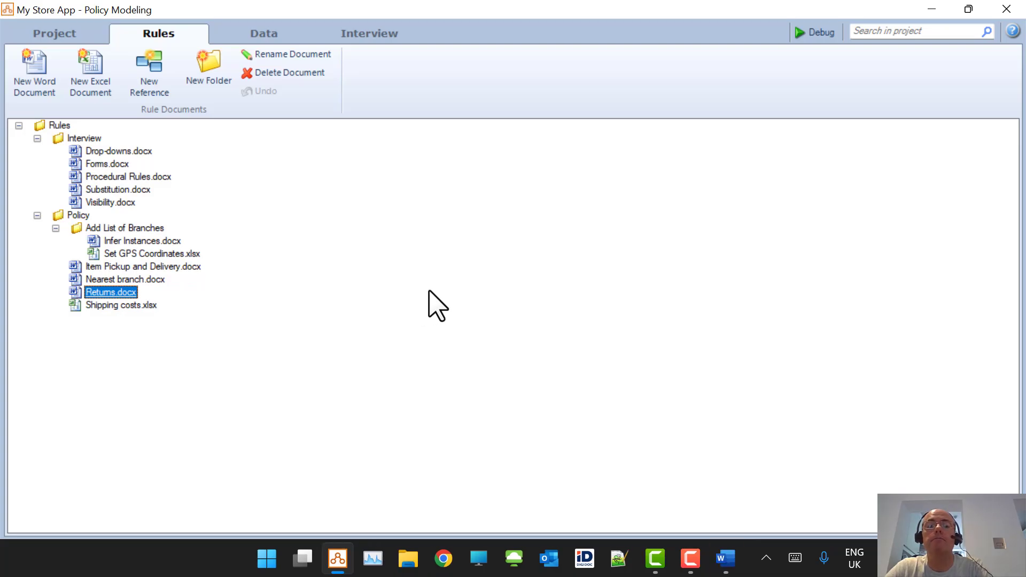
click(719, 556)
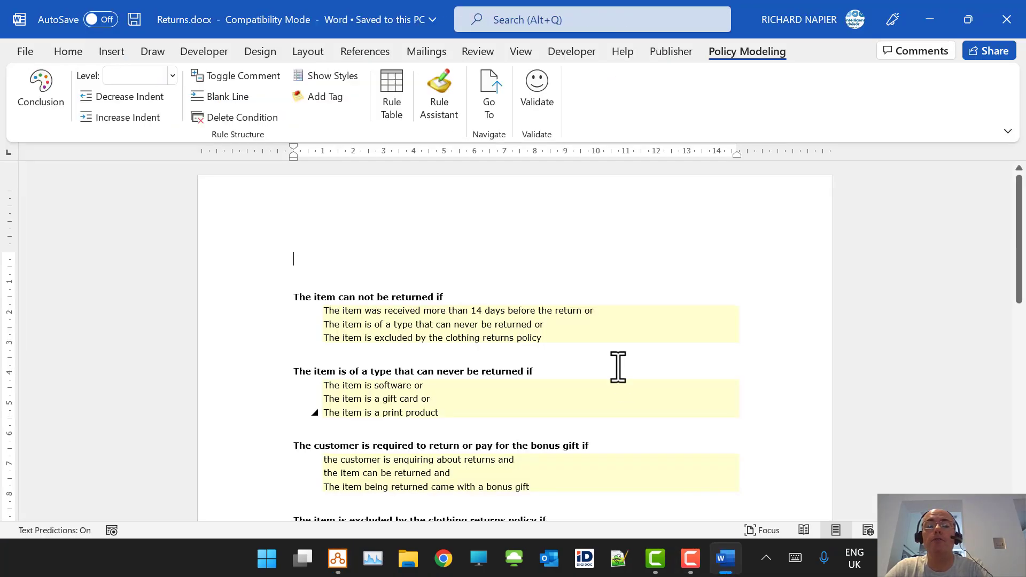
scroll(613, 321, down, 5)
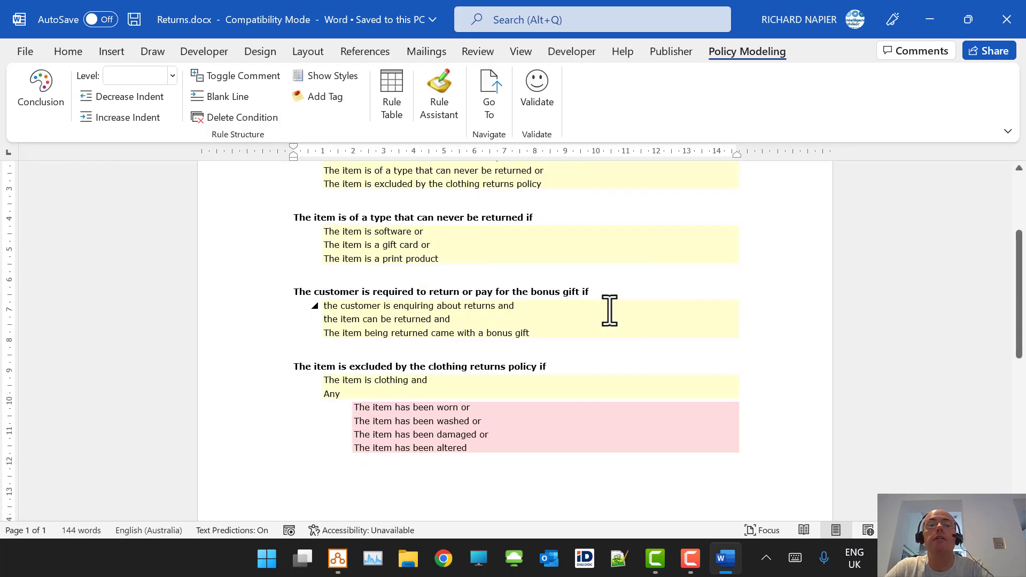
scroll(609, 310, down, 3)
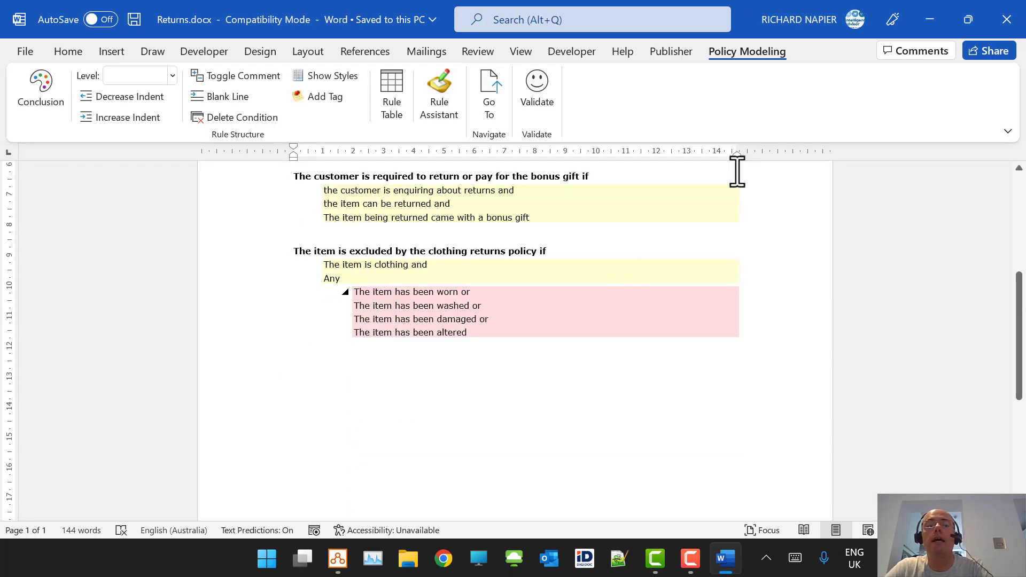
click(1022, 18)
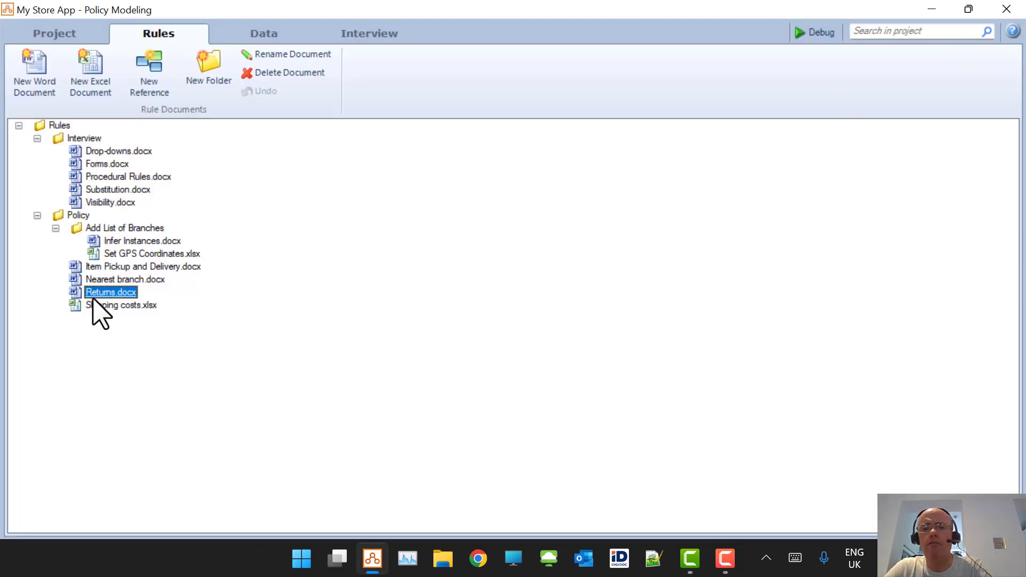
Step: Open the Shipping costs.xlsx rule document, examine its shipping cost table, and close the workbook
click(99, 305)
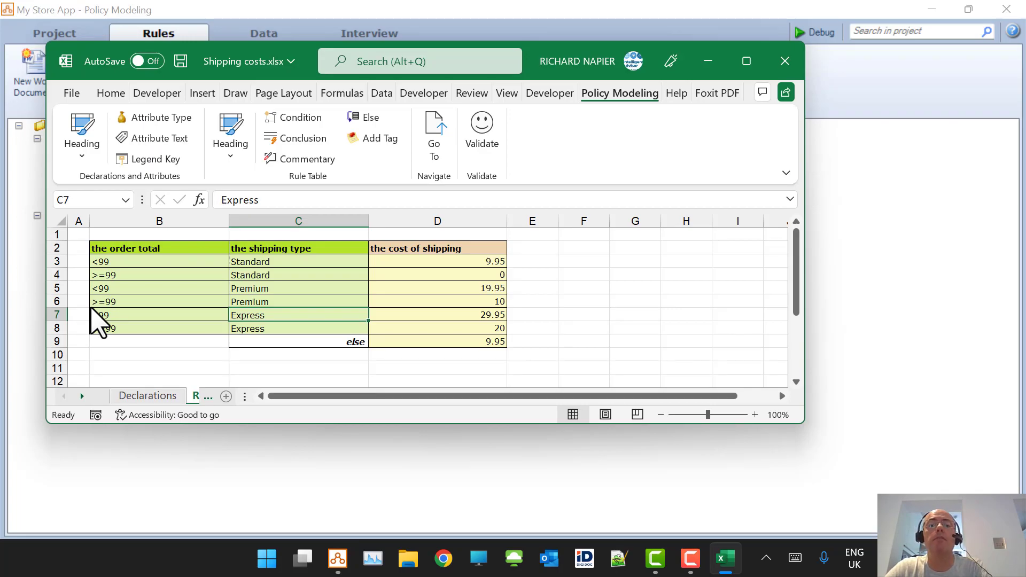
click(774, 61)
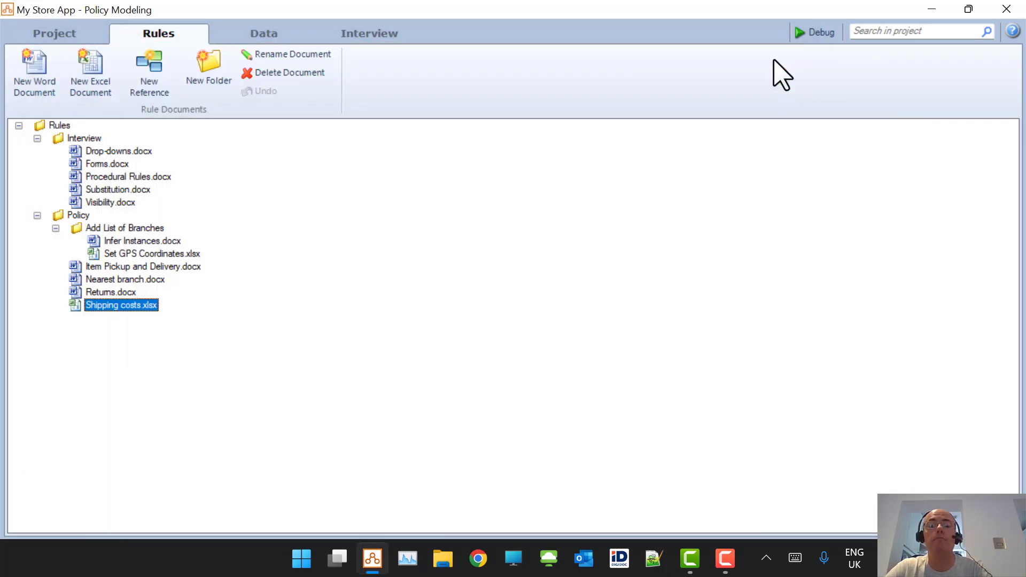
Step: Open the Nearest branch.docx rule document and follow its Wikipedia link about great-circle distance
click(107, 279)
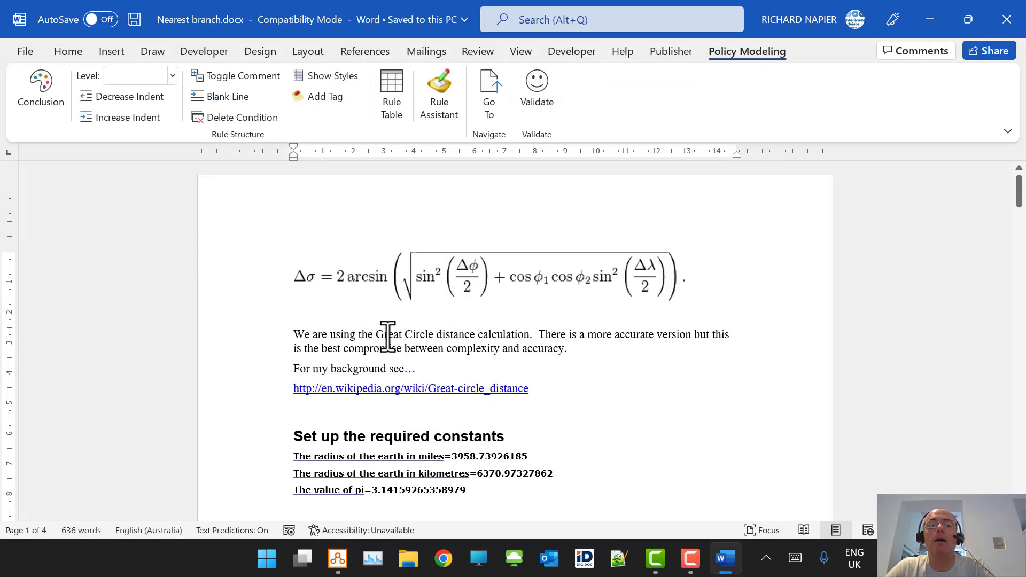
ctrl+click(434, 388)
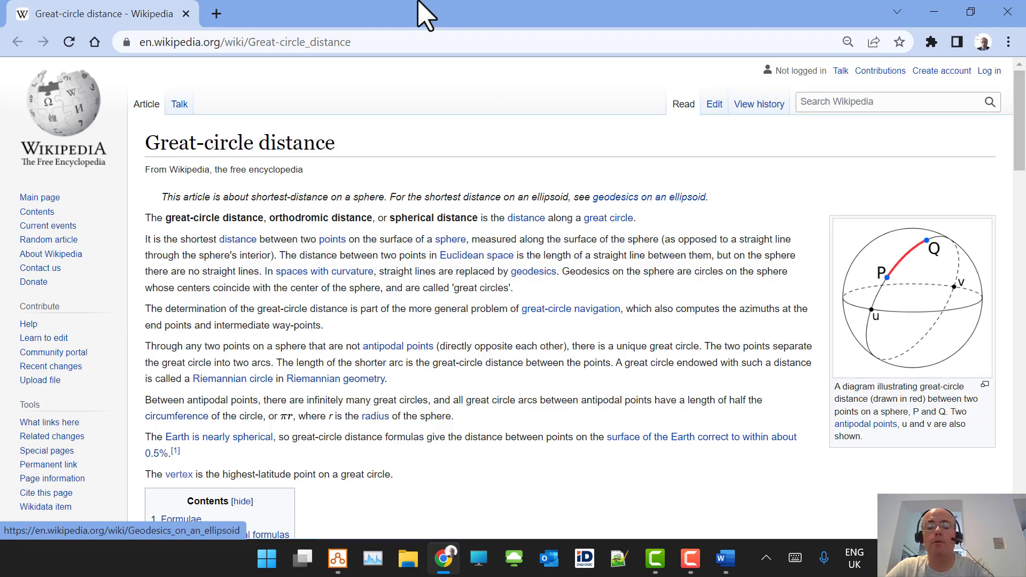
Step: Search the web for "great circle api" in a new browser tab and look through the results
click(216, 13)
text(great circul)
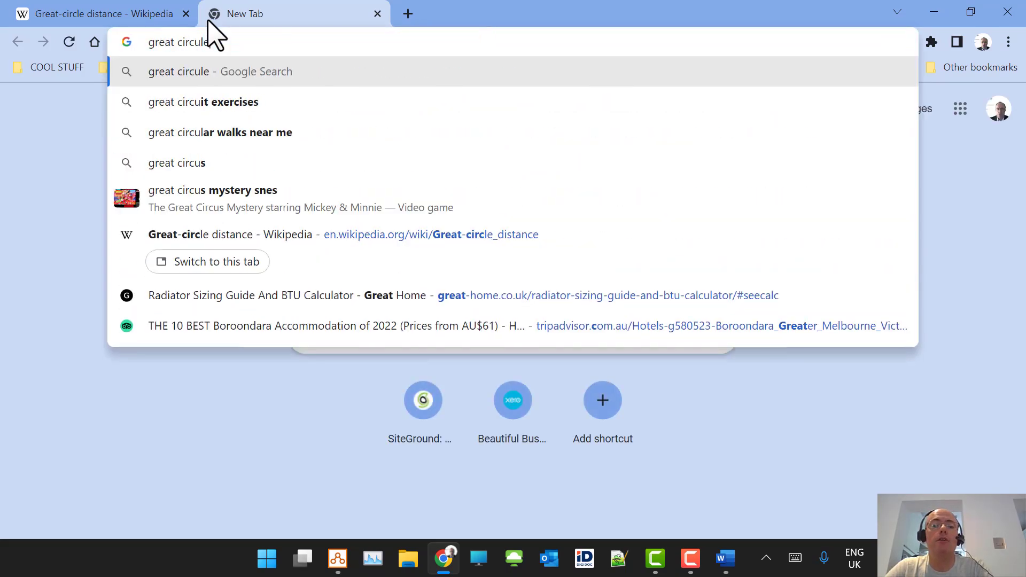
key(BackSpace)
key(BackSpace)
text(le api)
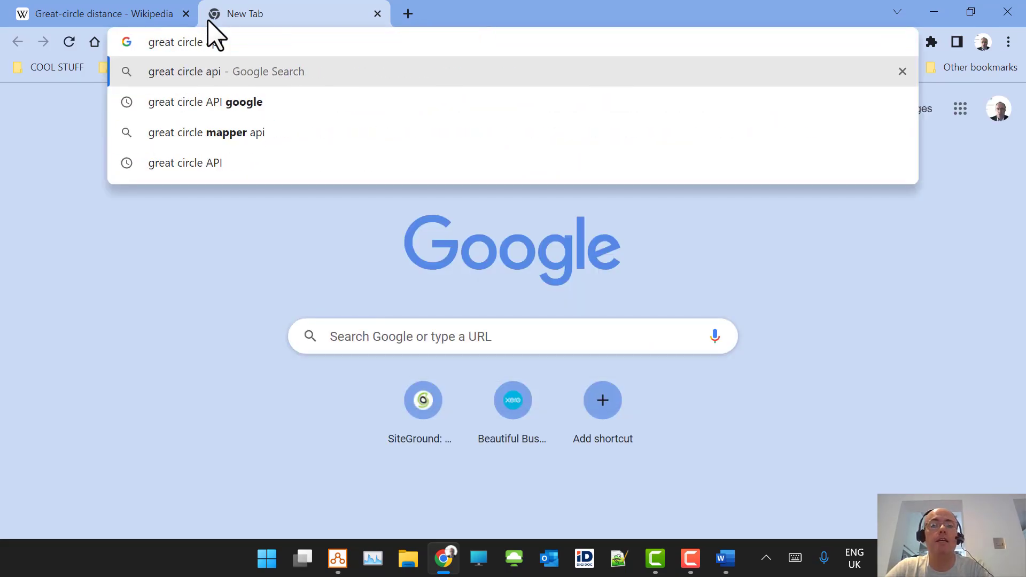
key(Return)
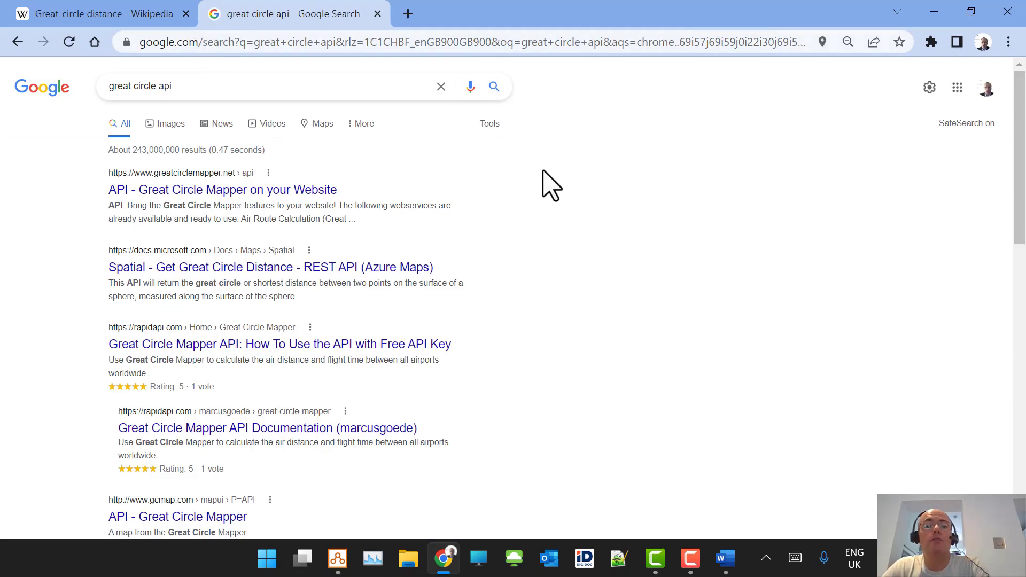
scroll(549, 184, down, 1)
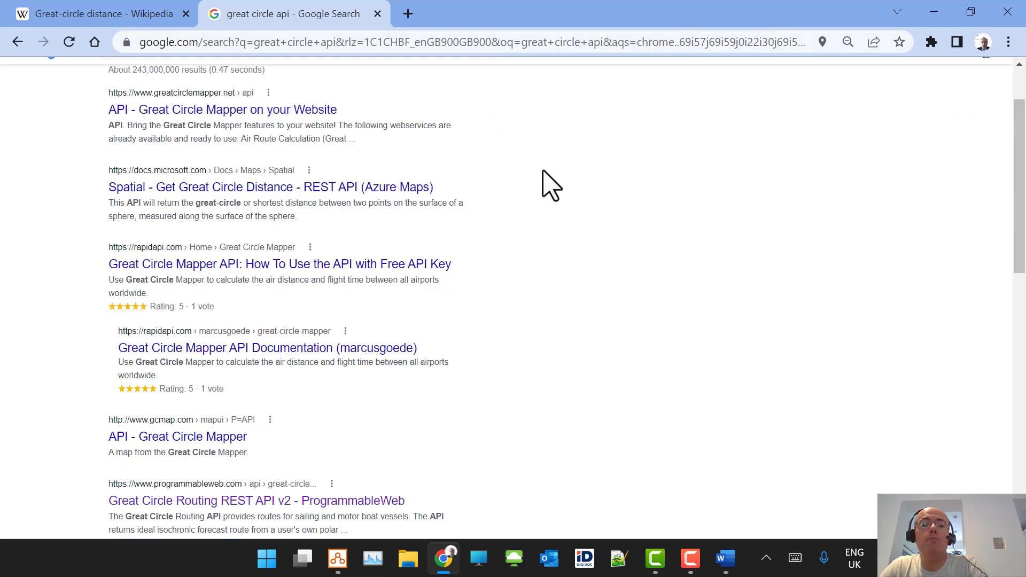
Step: Open the RapidAPI Great Circle Mapper result, dismiss the Google sign-in prompt, read the README description, and return to the search results
click(206, 268)
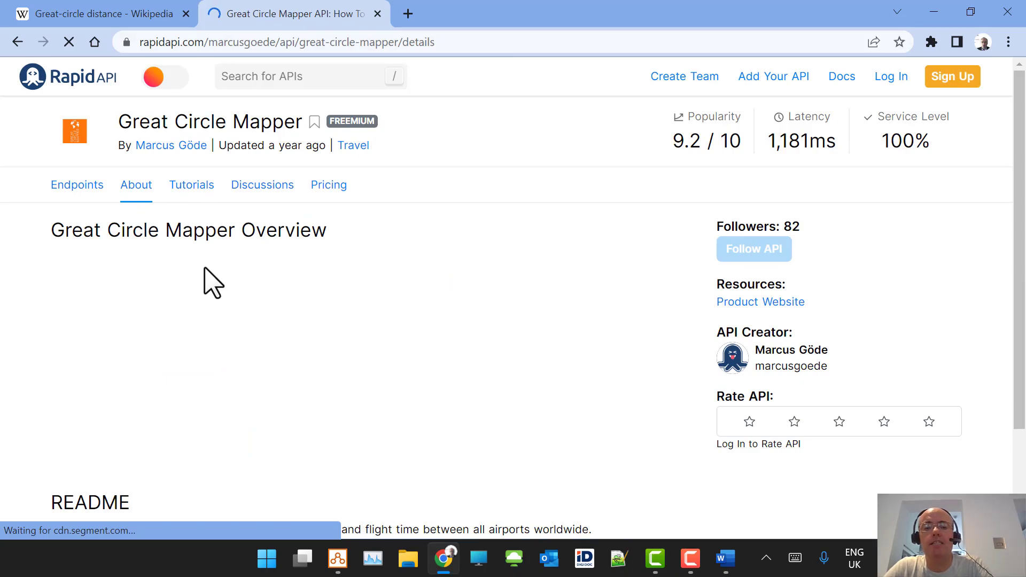
scroll(309, 279, down, 3)
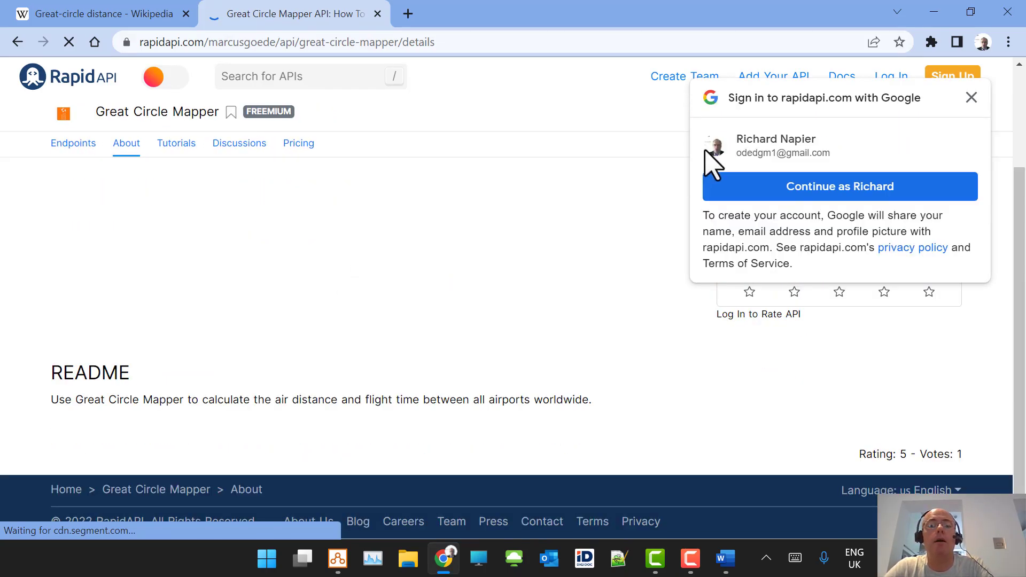
click(972, 97)
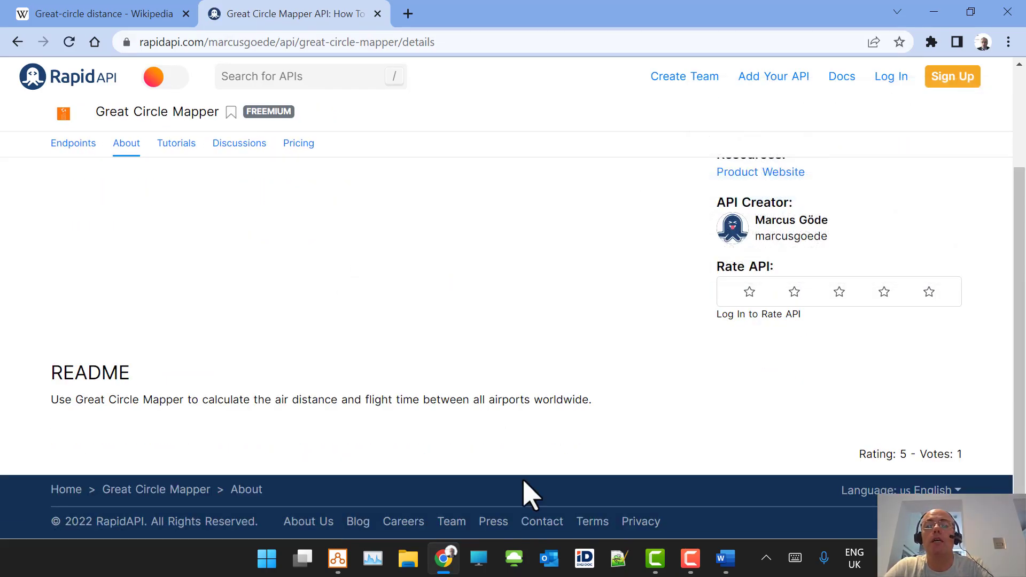
drag(280, 401, 602, 395)
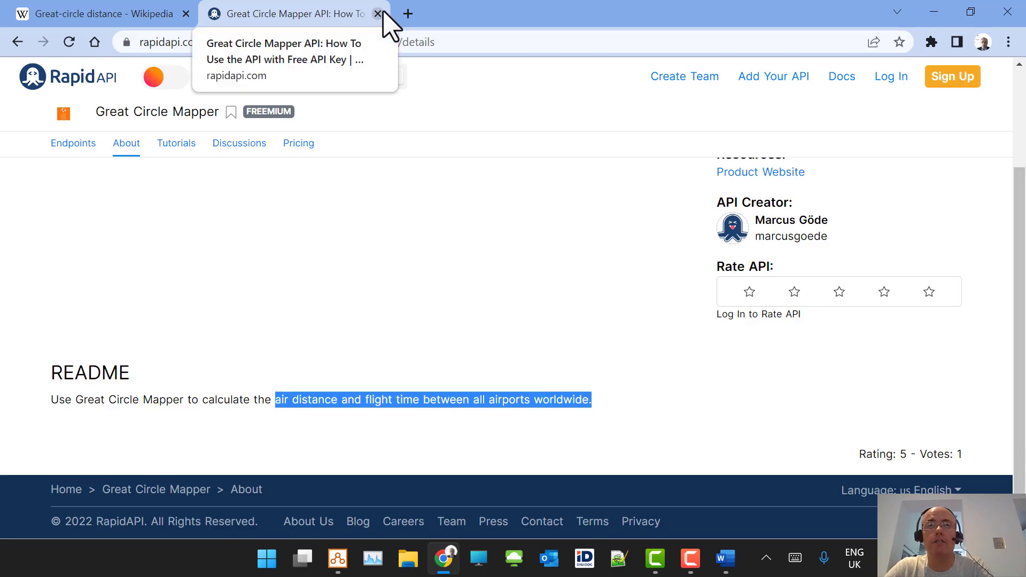
click(16, 43)
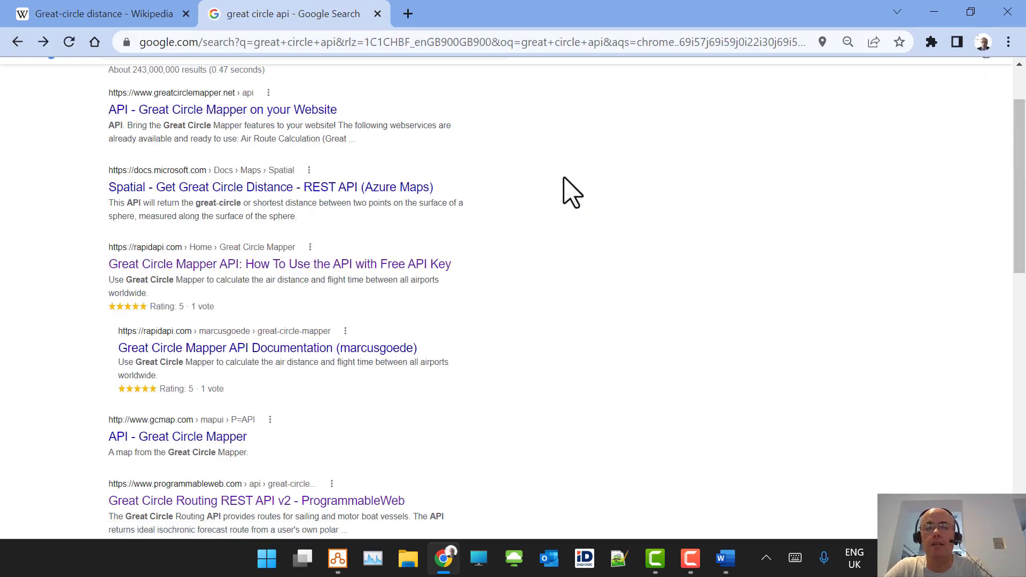
Step: Replace the search query with "distance matrix api" and run the search
scroll(566, 191, up, 2)
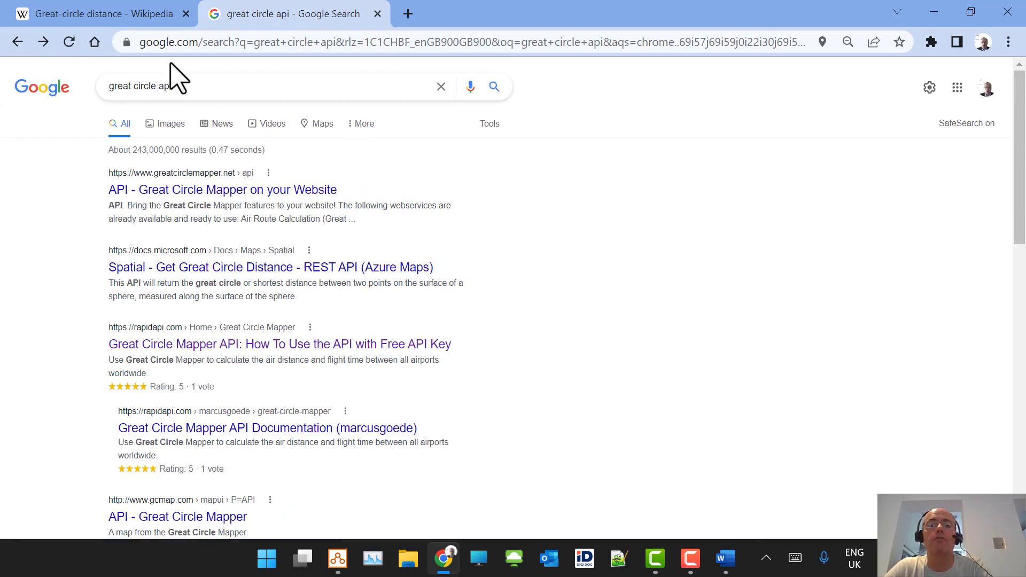
drag(193, 84, 80, 88)
text(distance mtr)
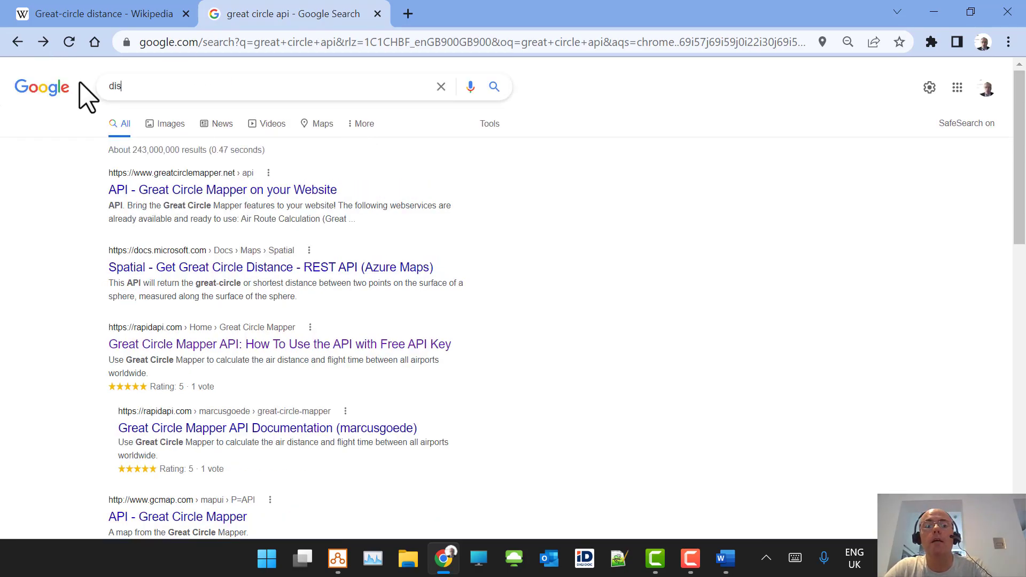
key(BackSpace)
key(BackSpace)
text(atrix api)
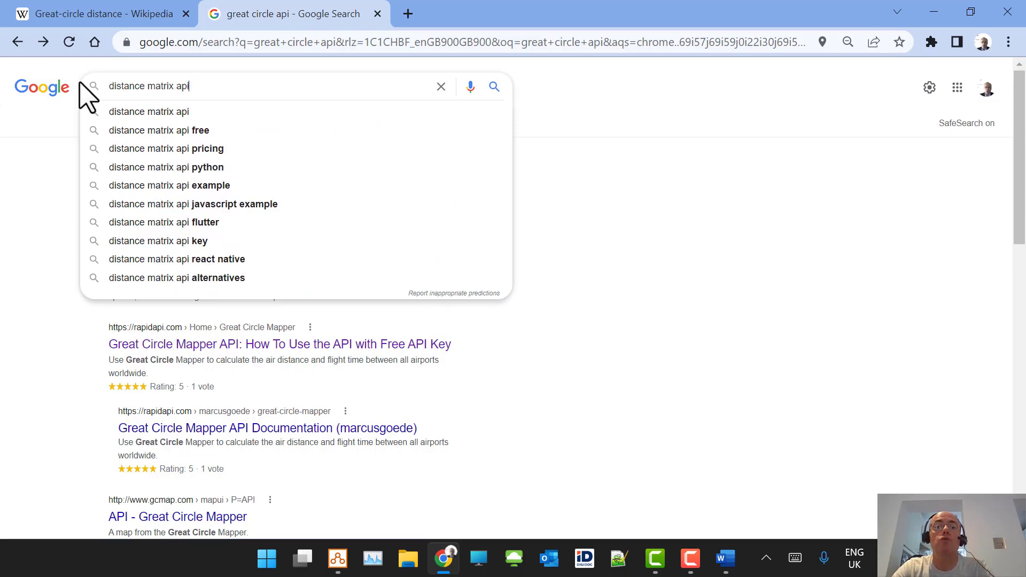
key(Return)
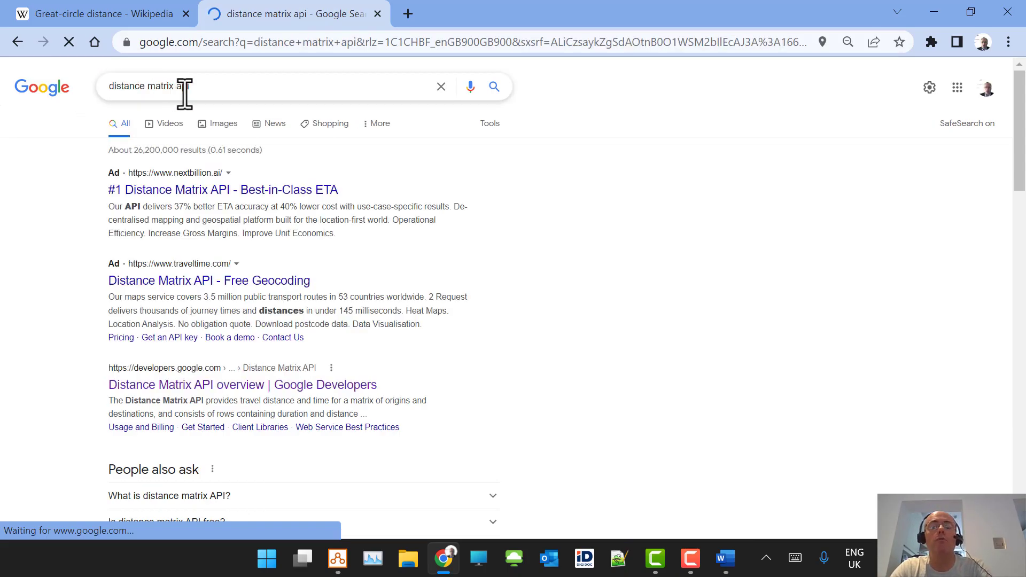
Step: Open Google's Distance Matrix API overview, read what it offers and how to use it, and close its tab
click(230, 393)
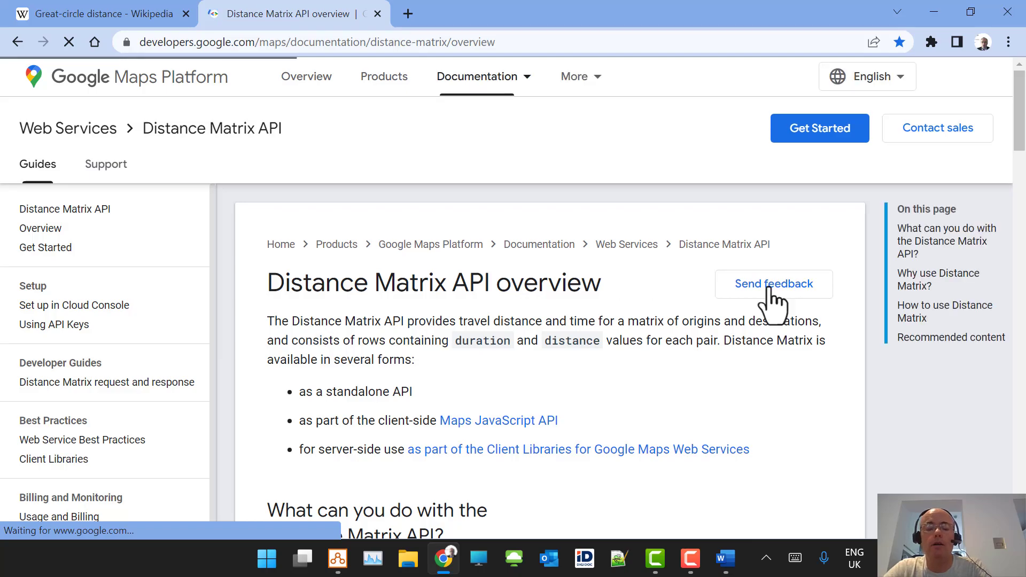
scroll(615, 303, down, 3)
scroll(619, 304, down, 5)
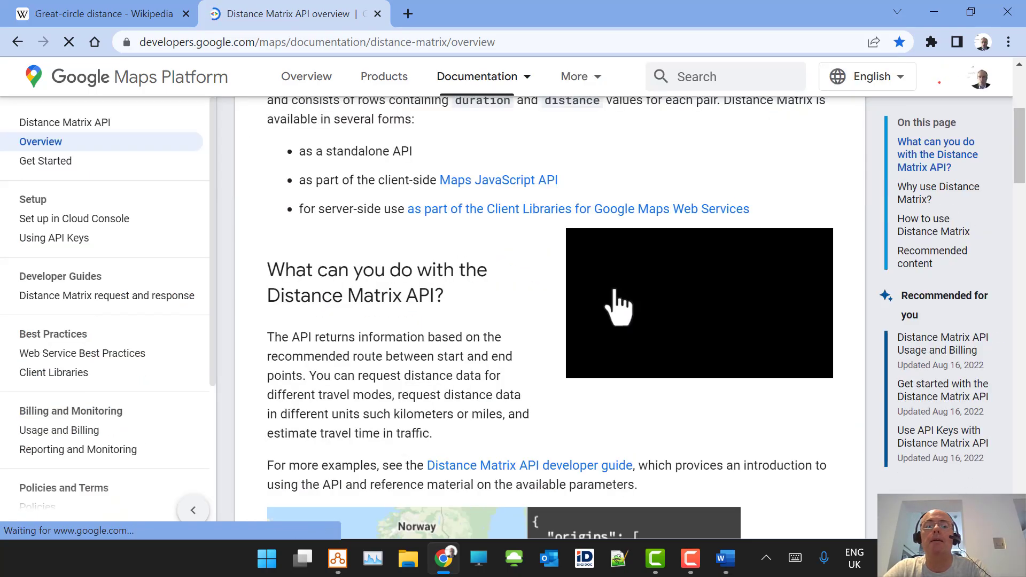
scroll(771, 298, down, 4)
scroll(781, 313, down, 3)
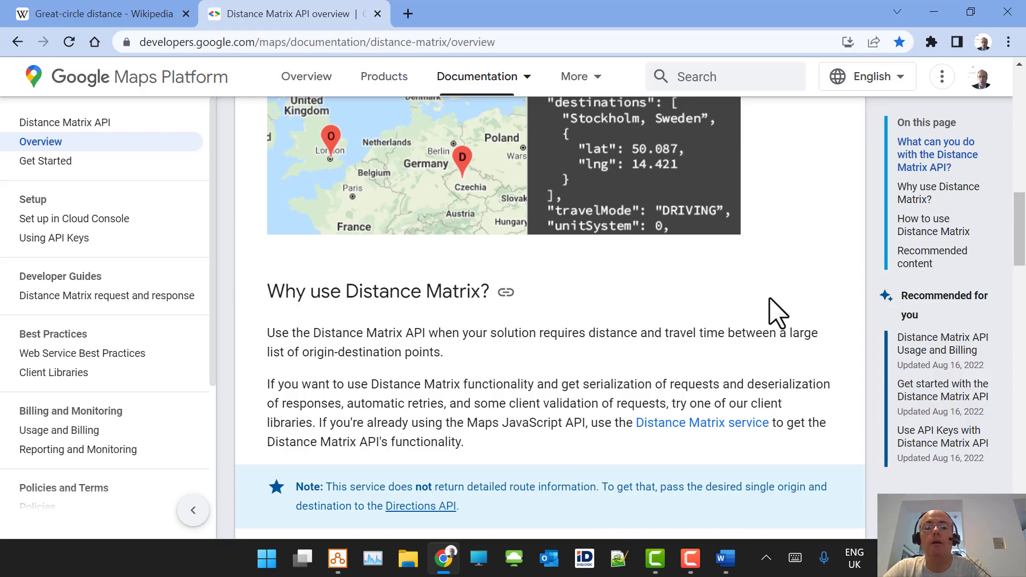
scroll(778, 313, down, 6)
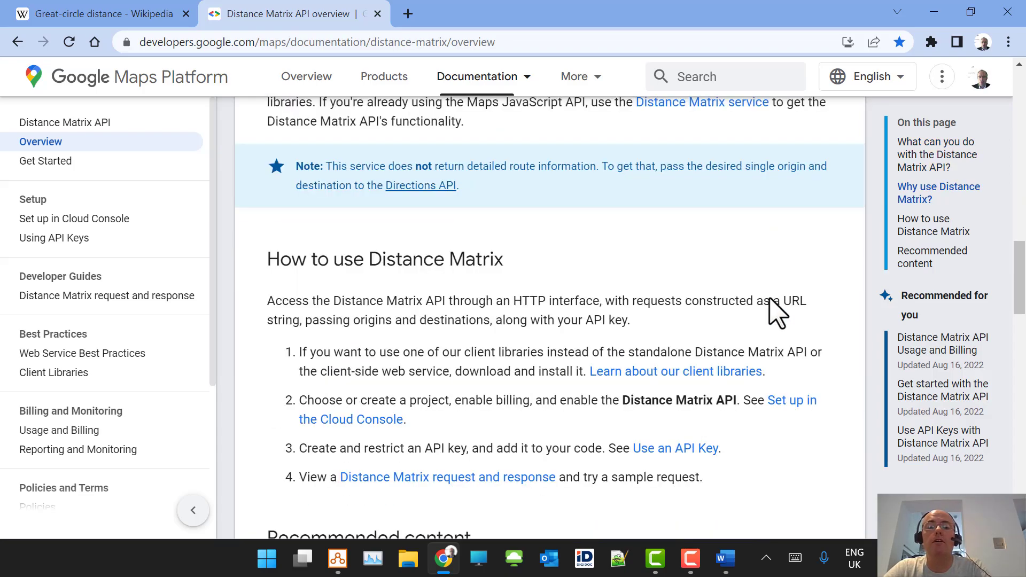
click(377, 13)
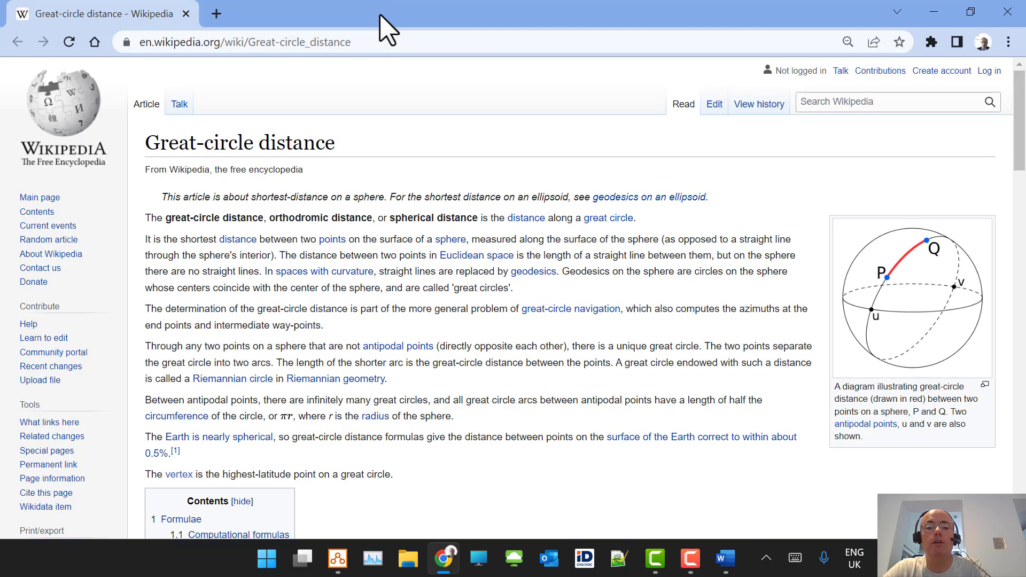
Step: Examine the computational formulas and vector version sections of the Great-circle distance article
scroll(717, 260, down, 10)
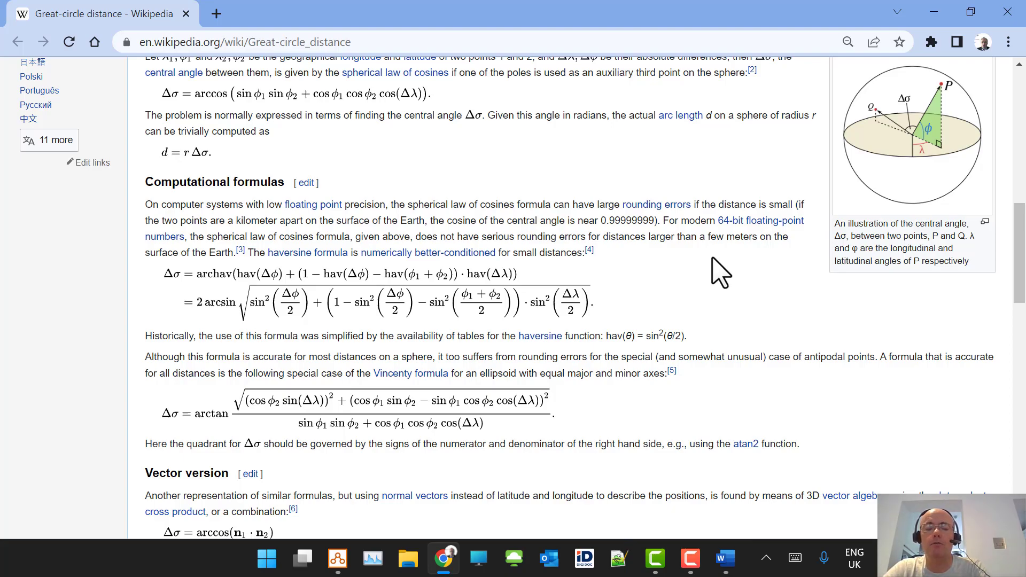
scroll(720, 274, down, 2)
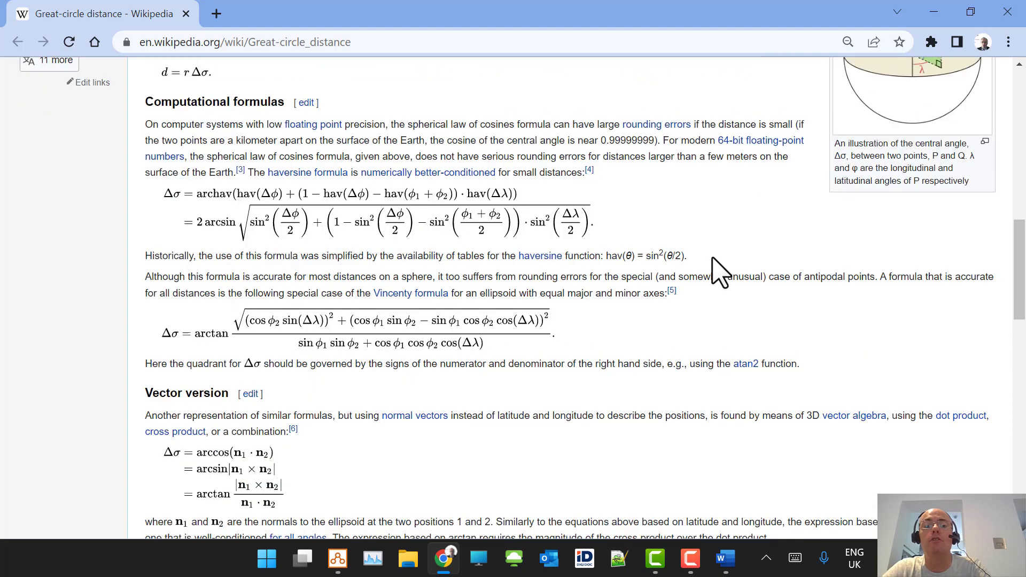
scroll(720, 273, down, 2)
Step: Switch back to Nearest branch.docx in Word and read the required constants and the decimal degrees conversion rules
click(725, 558)
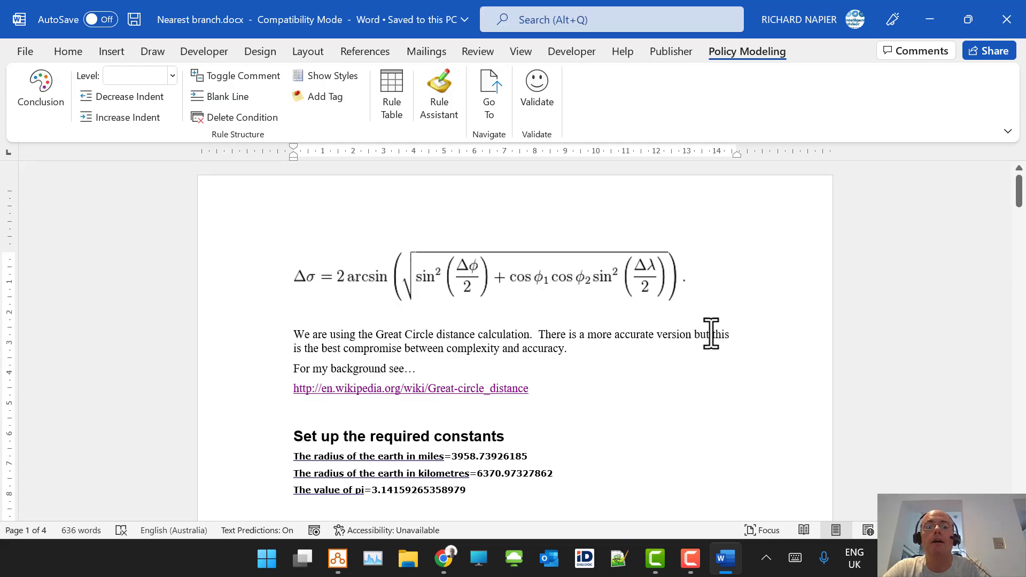
scroll(710, 334, down, 2)
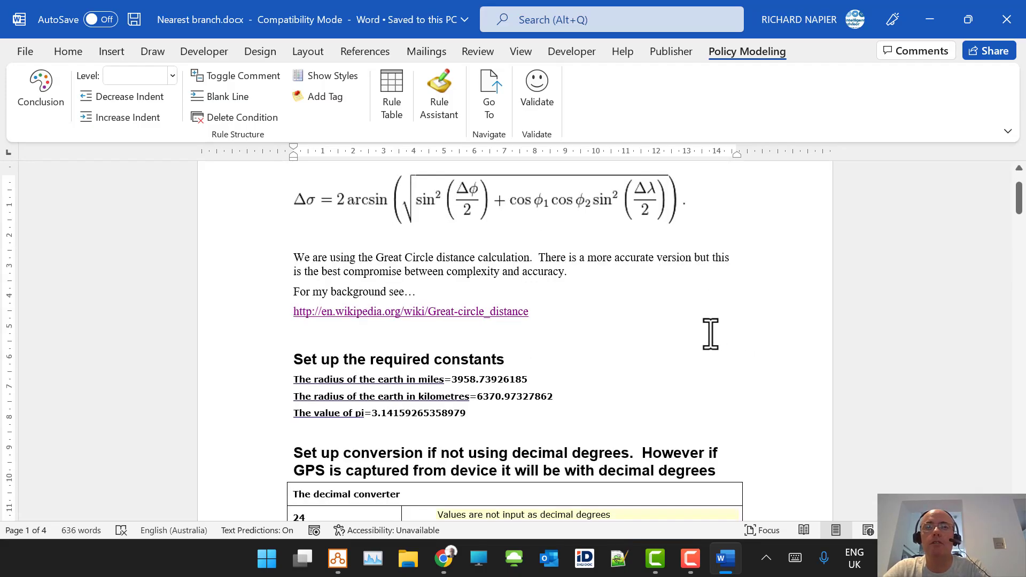
scroll(711, 334, down, 1)
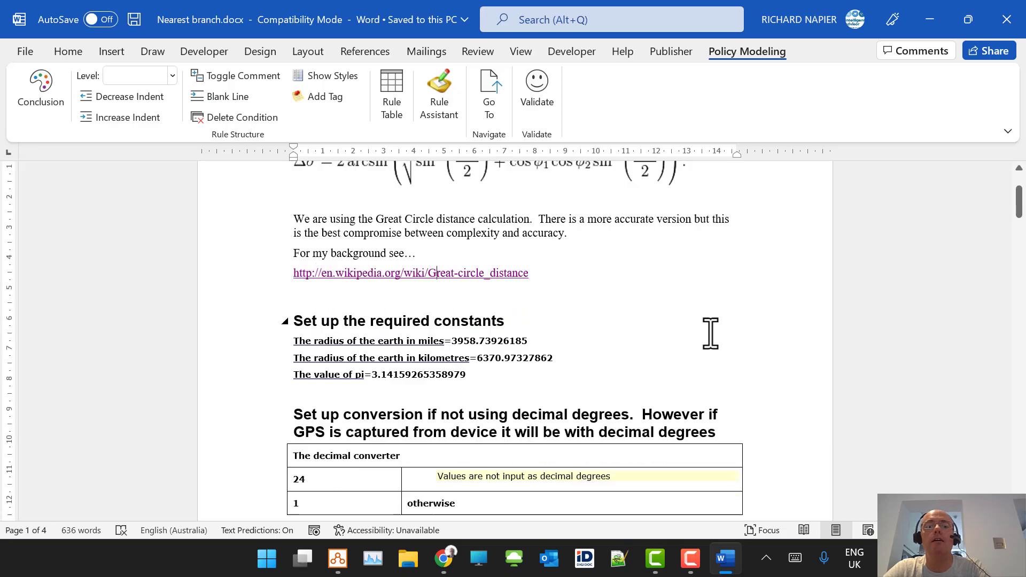
scroll(772, 321, down, 1)
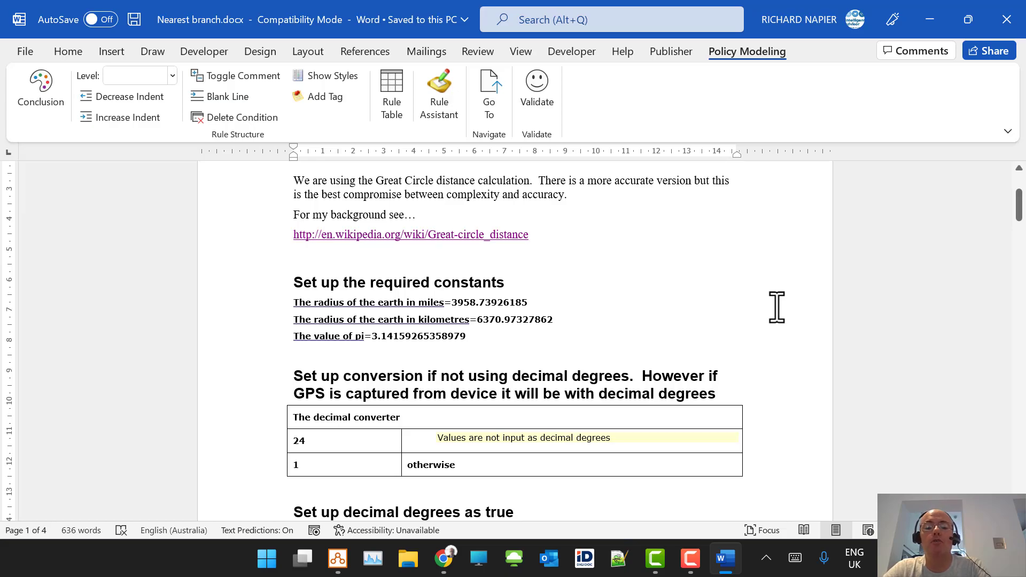
scroll(777, 308, down, 3)
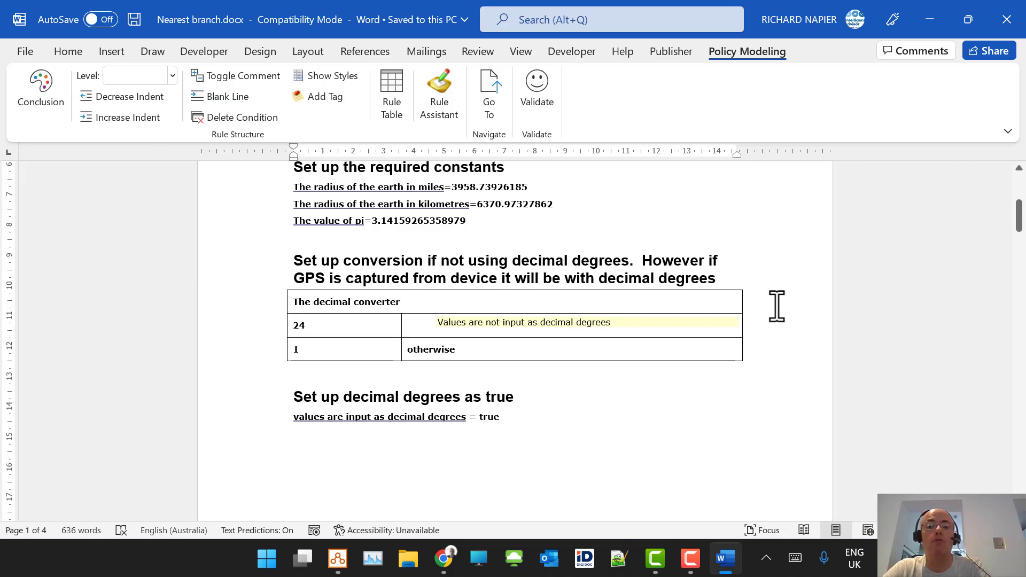
scroll(777, 306, down, 10)
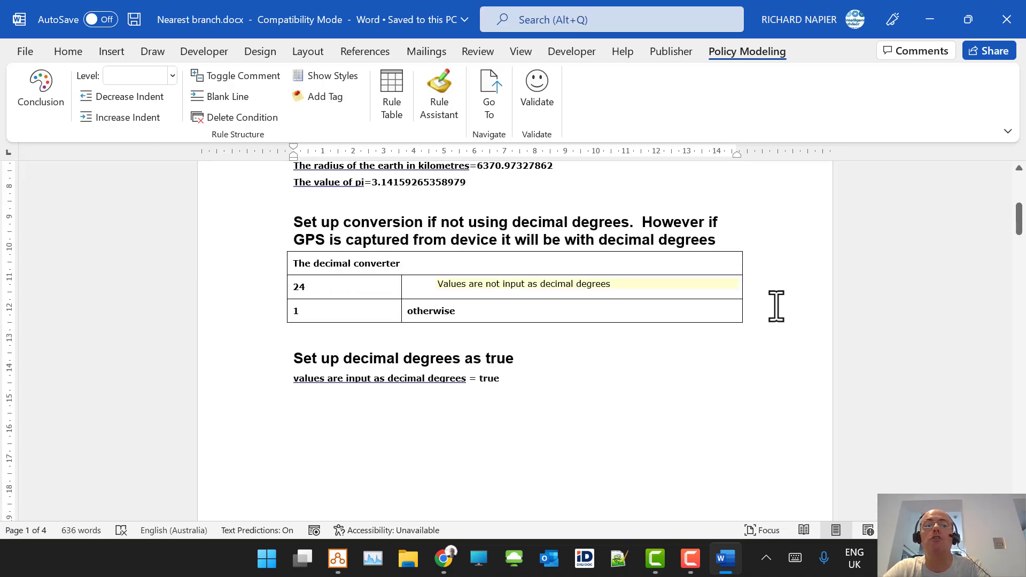
Step: Review the rules that compute home and branch coordinates in decimal degrees and convert them to radians
scroll(776, 306, down, 3)
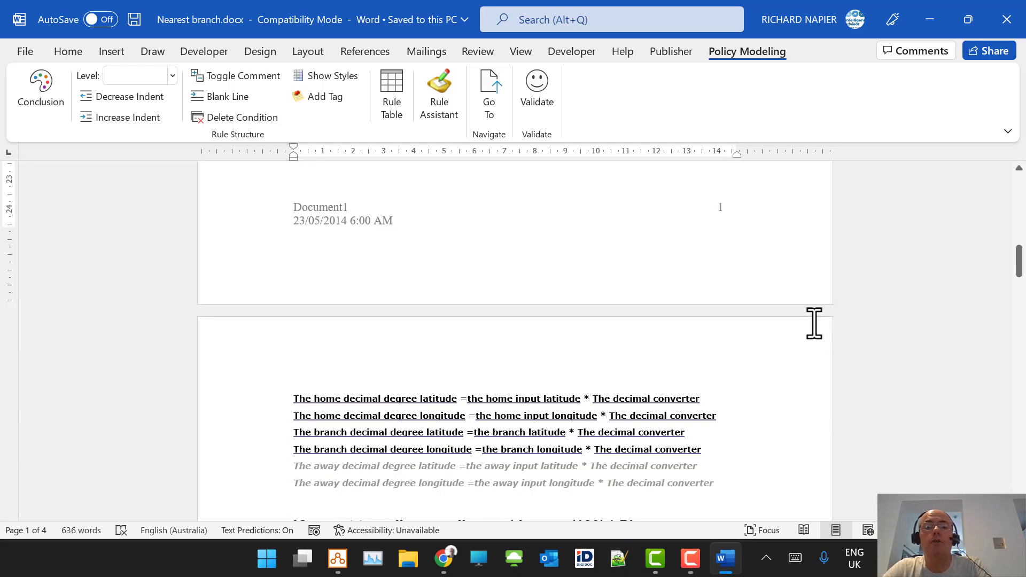
scroll(807, 313, down, 2)
scroll(807, 312, down, 2)
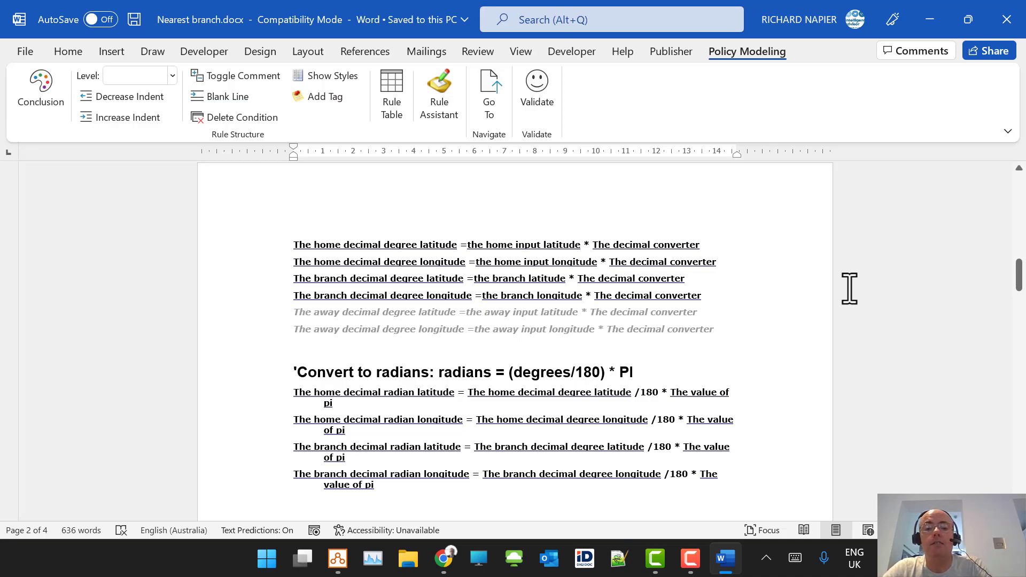
scroll(849, 289, down, 8)
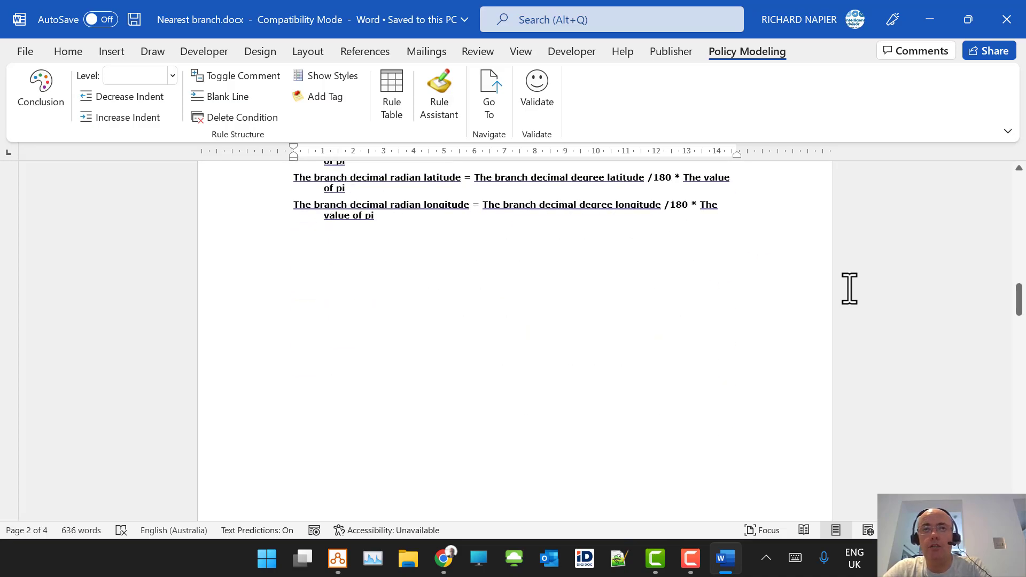
Step: Examine the central spherical angle calculation and the rule table for branch distance in miles or kilometres
scroll(849, 289, down, 9)
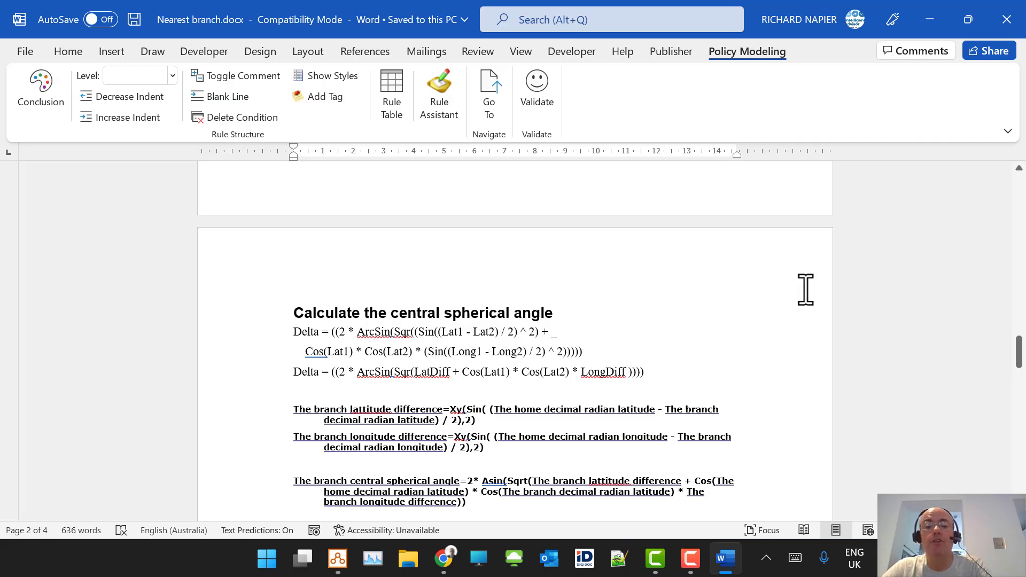
scroll(805, 291, down, 3)
scroll(805, 290, down, 10)
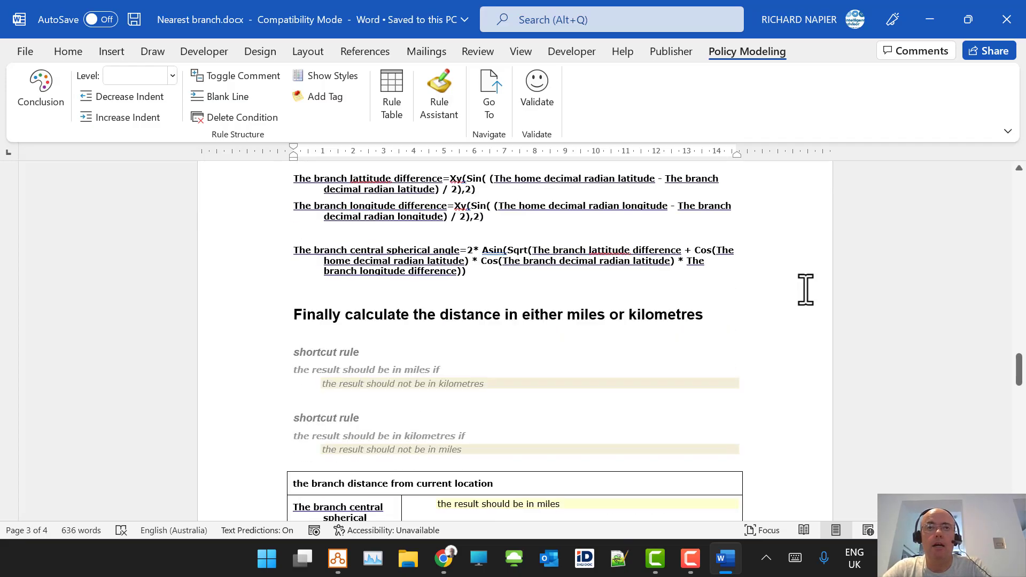
scroll(805, 290, down, 5)
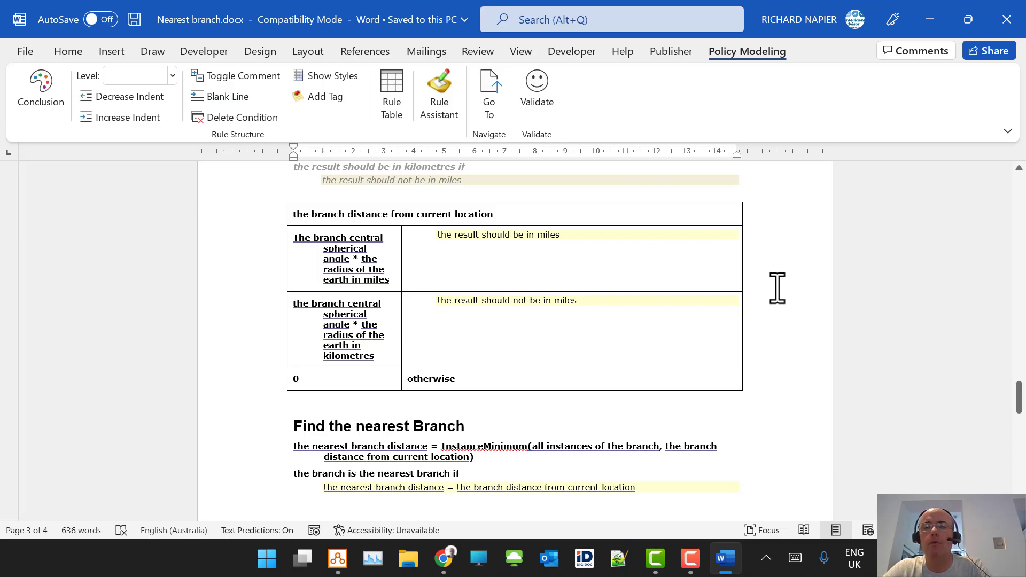
Step: Read the rules that find the nearest branch and determine the nearest branch location
click(687, 567)
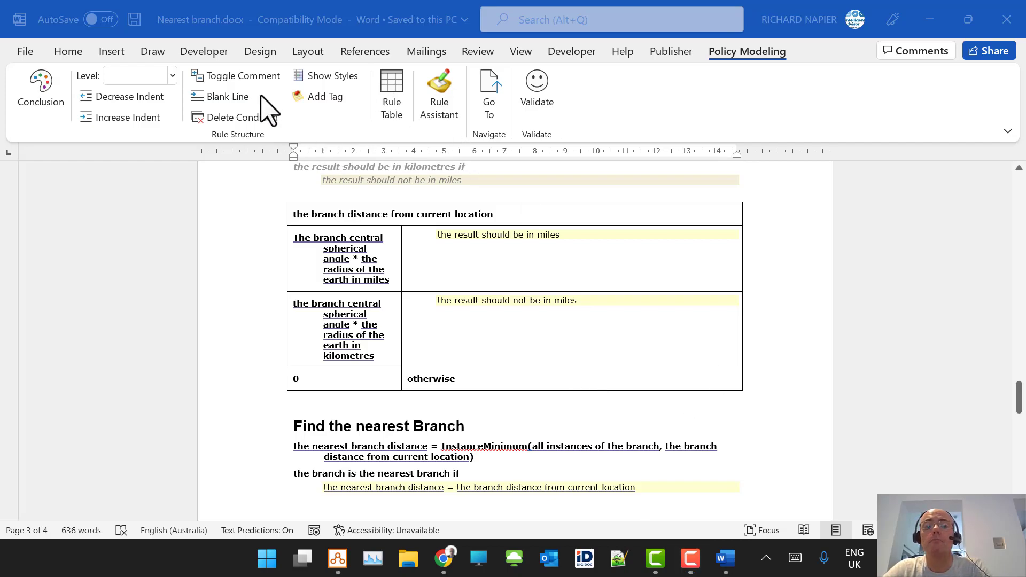
scroll(666, 284, down, 7)
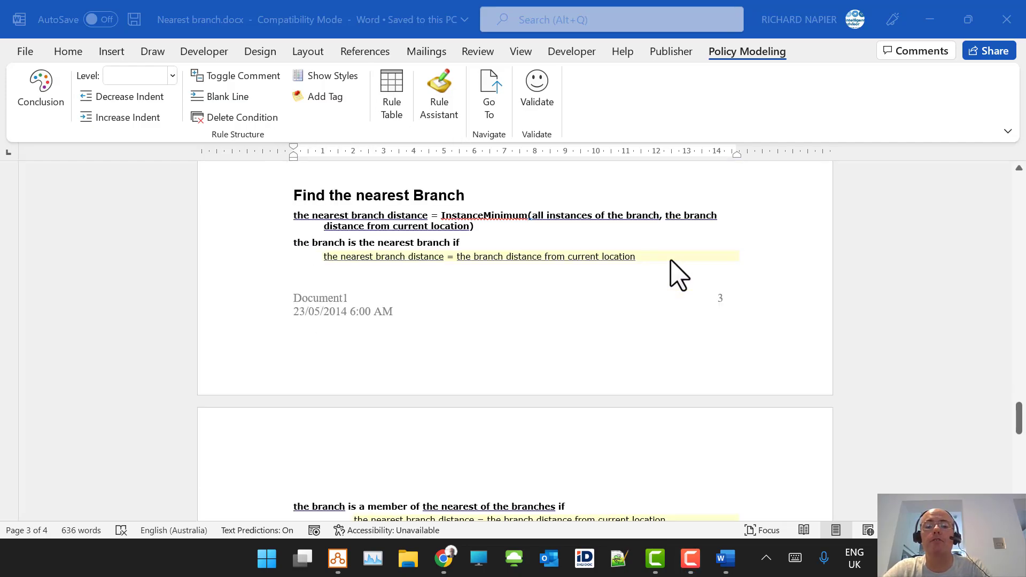
scroll(669, 259, down, 2)
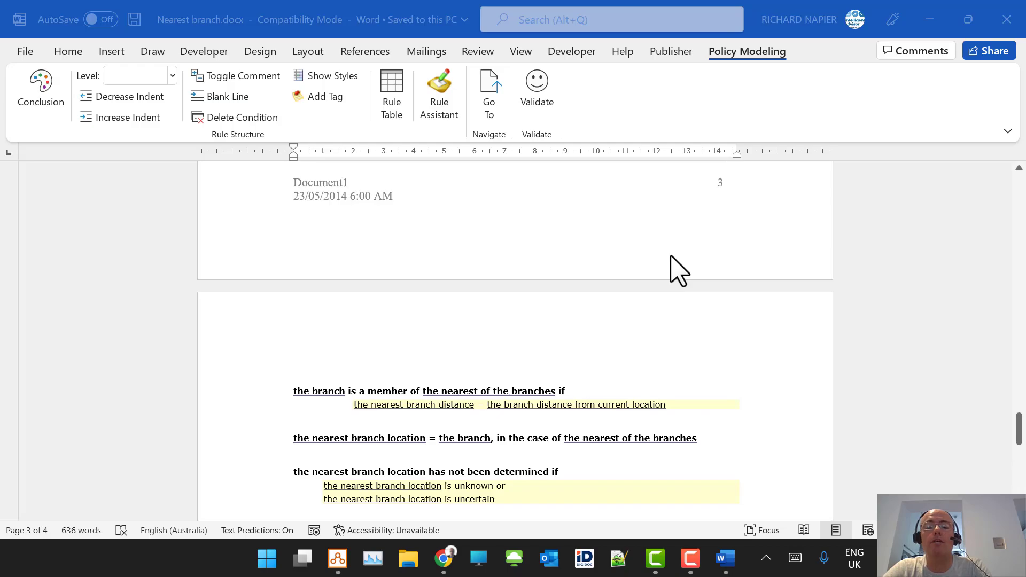
Step: Read the rules for the nearest of the branches and the section on the next nearest branch
scroll(679, 270, up, 3)
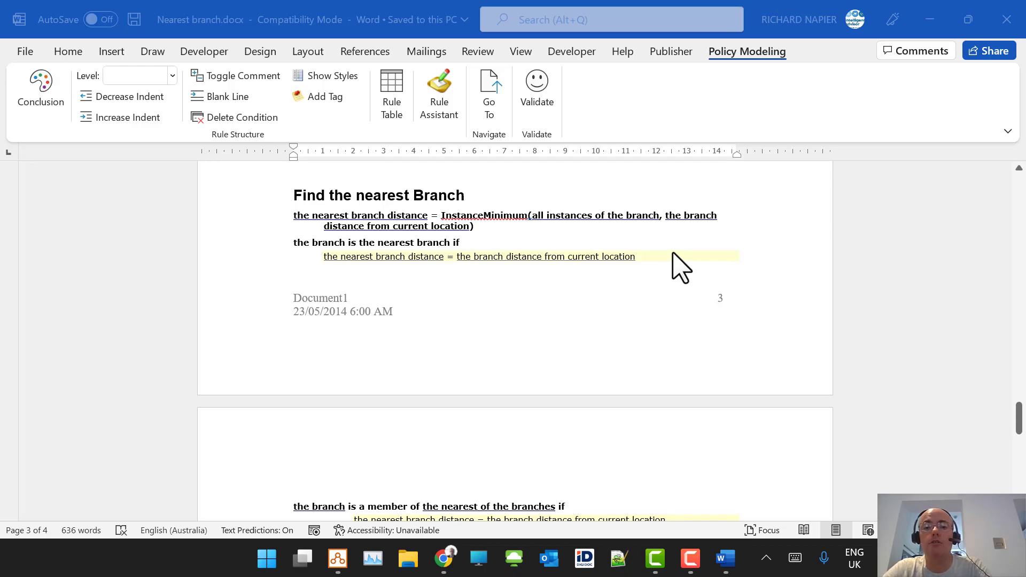
scroll(679, 270, down, 5)
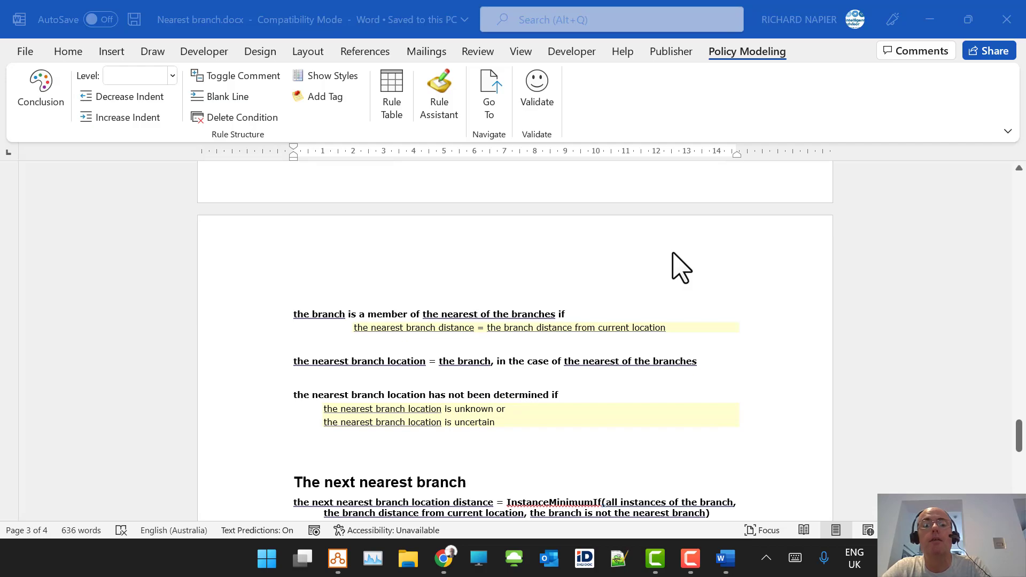
scroll(673, 256, down, 4)
scroll(681, 268, down, 2)
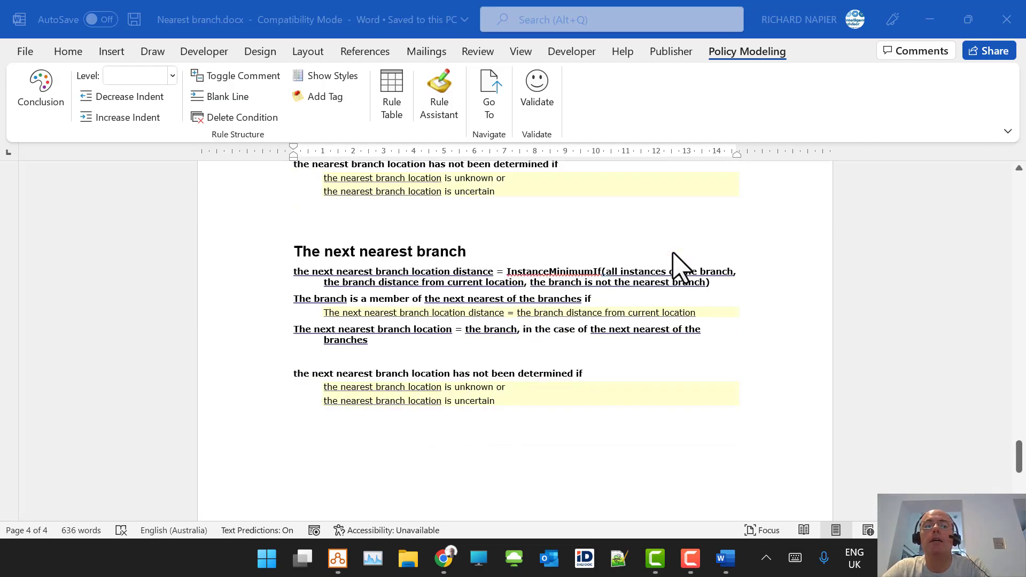
scroll(679, 267, down, 1)
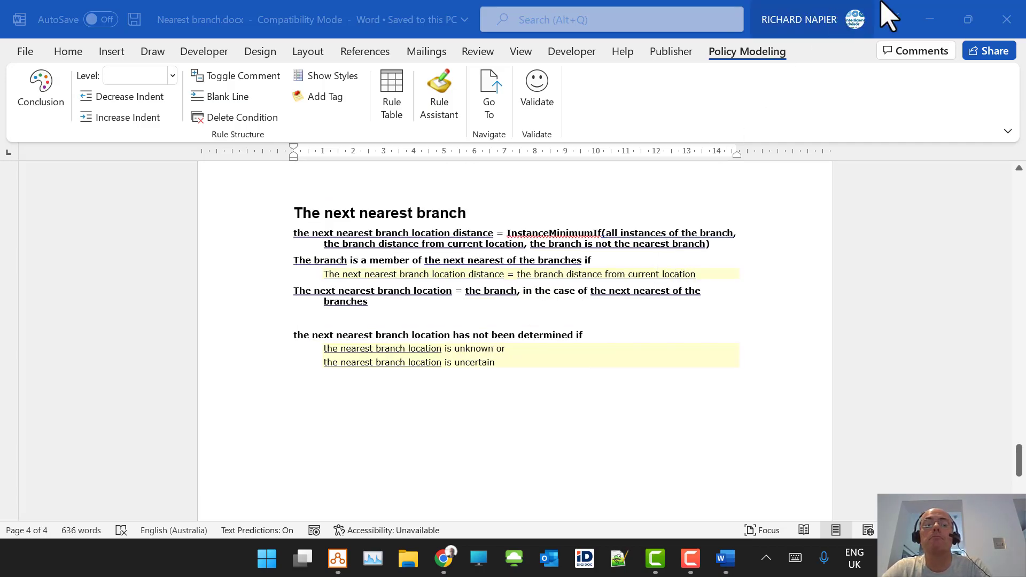
Step: Close the rule document and the Great-circle distance page, and open the Distance Matrix Tests interview screen in Policy Modeling
click(1007, 19)
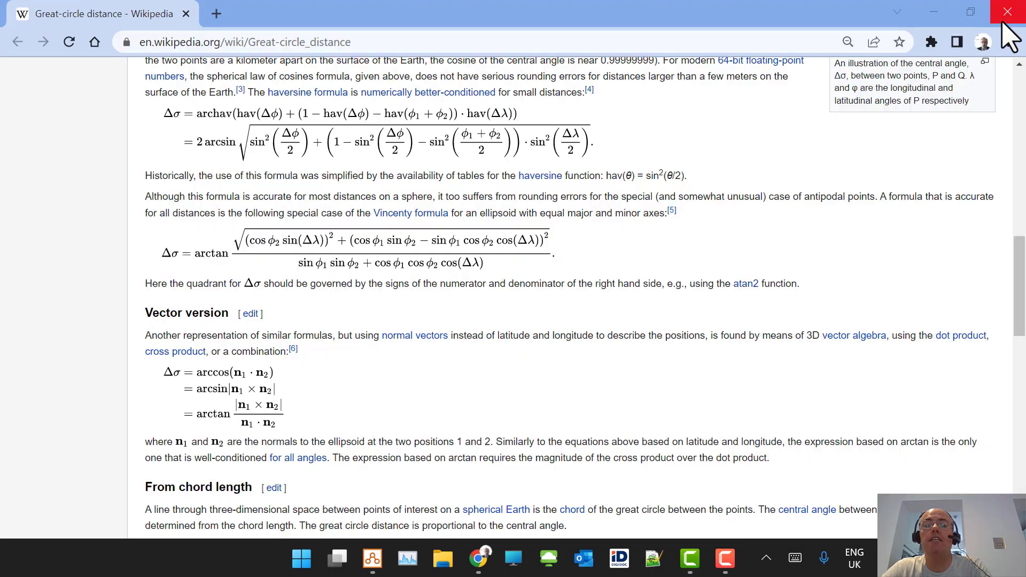
click(1020, 15)
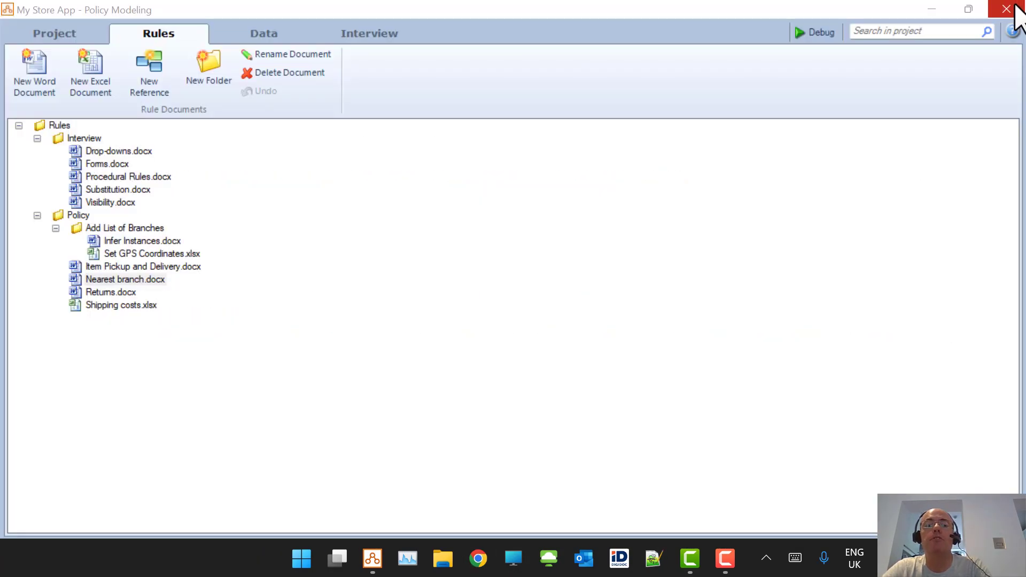
click(351, 36)
click(104, 138)
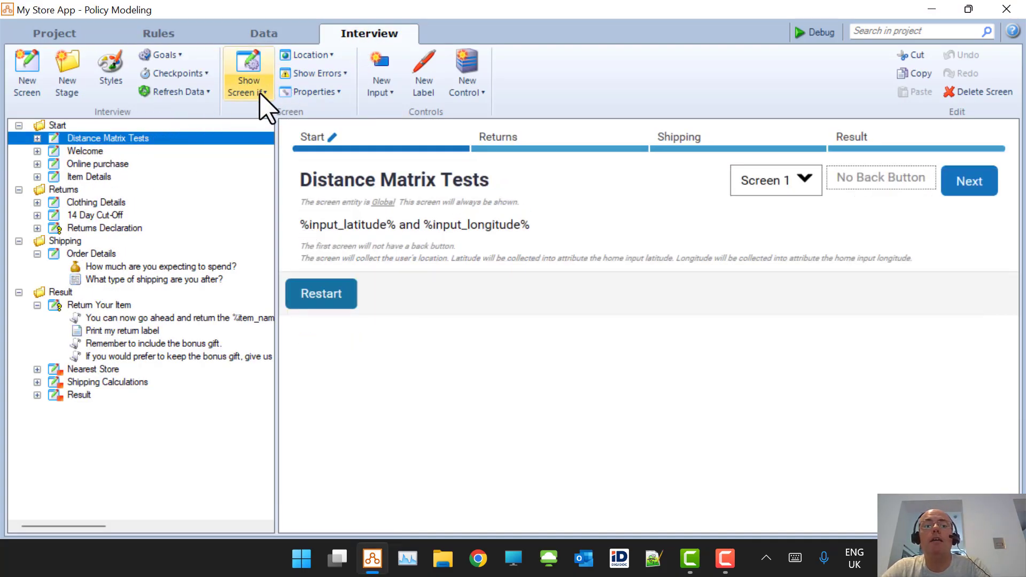
Step: Set the Distance Matrix Tests screen to show only if relevant
click(725, 558)
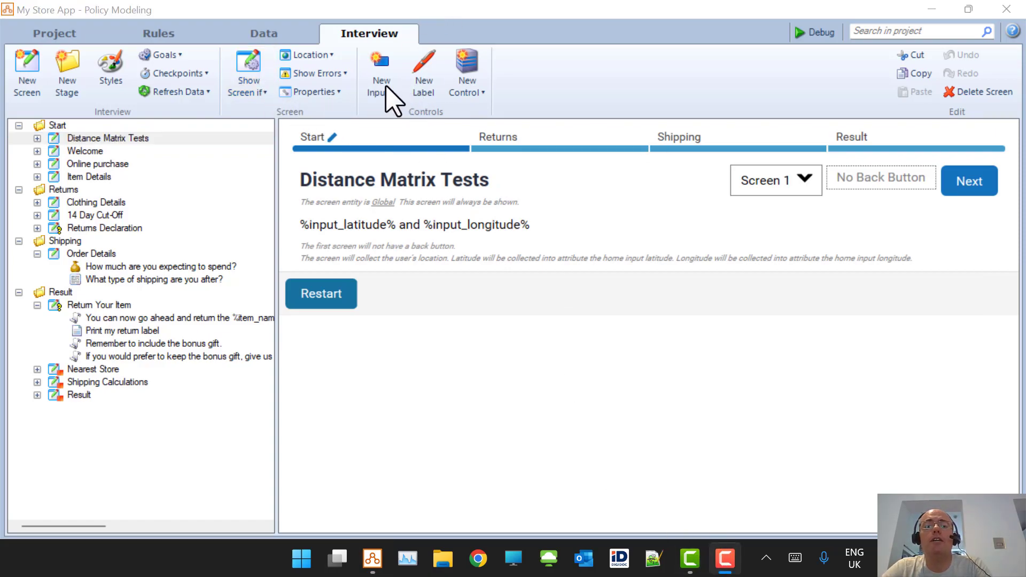
click(546, 476)
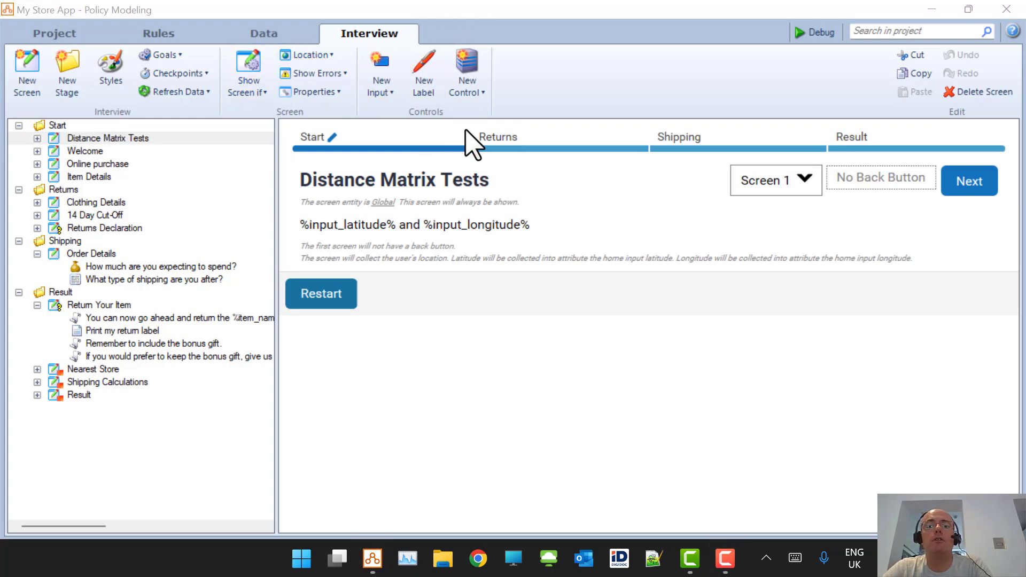
click(266, 103)
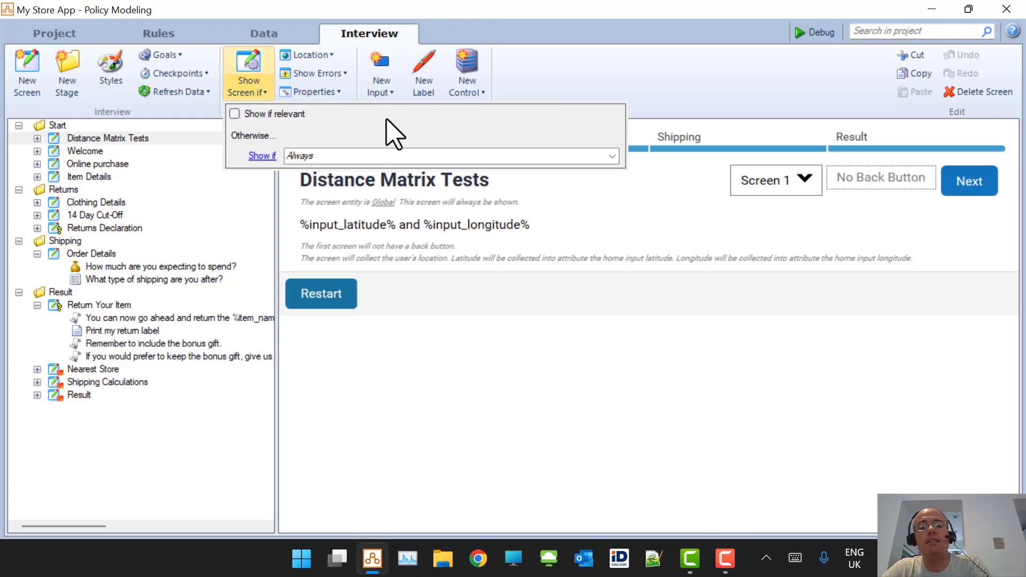
click(613, 156)
click(611, 154)
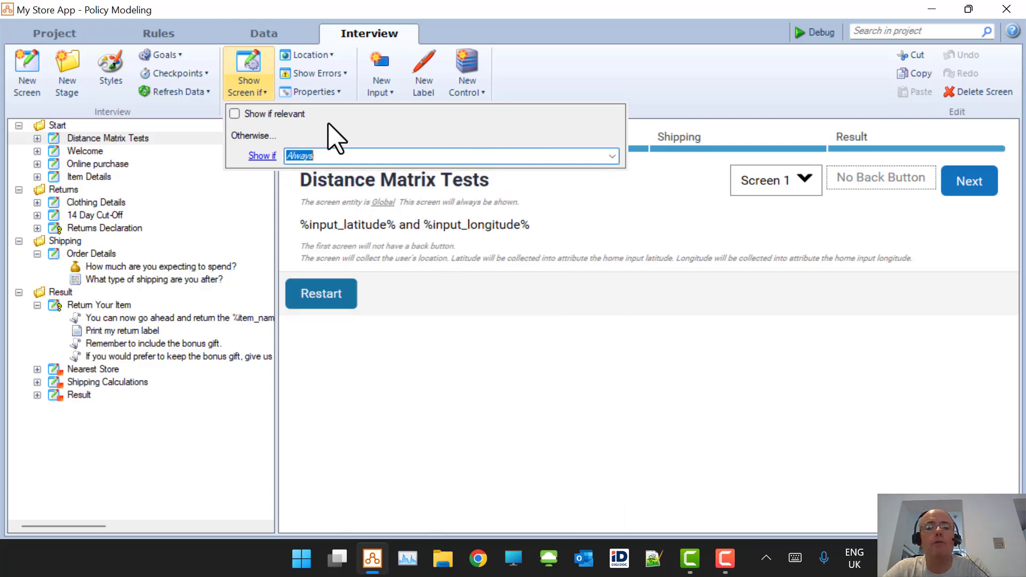
click(251, 113)
click(470, 434)
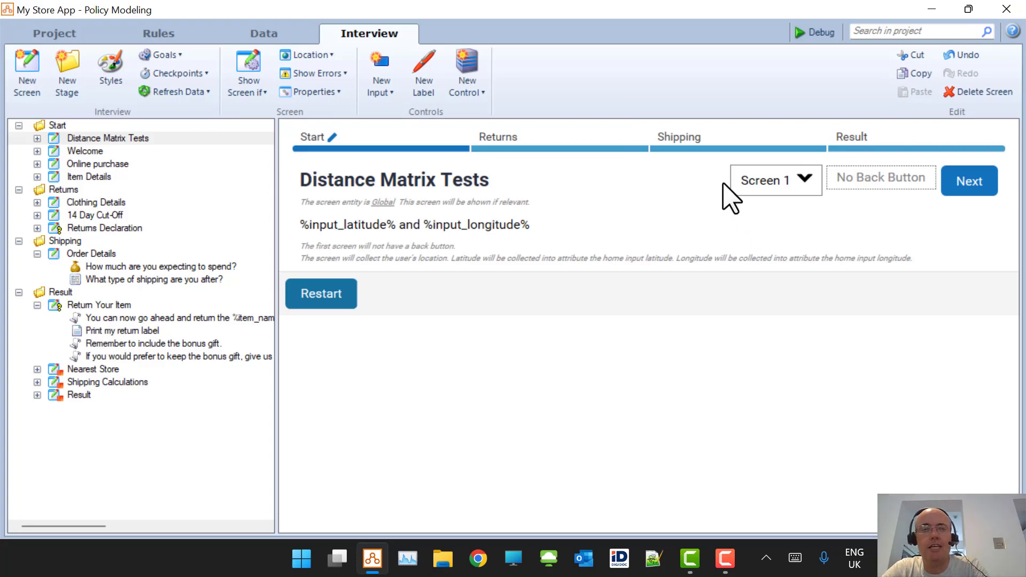
Step: Debug the interview in the browser, answer "I'd like to find my nearest store" and check the resulting nearest store and distance
click(800, 32)
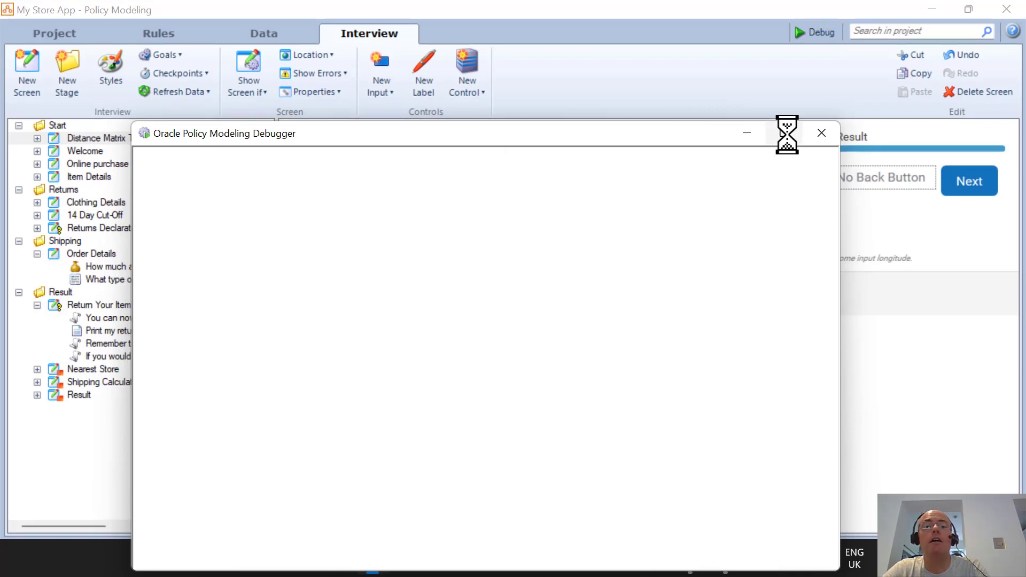
click(787, 133)
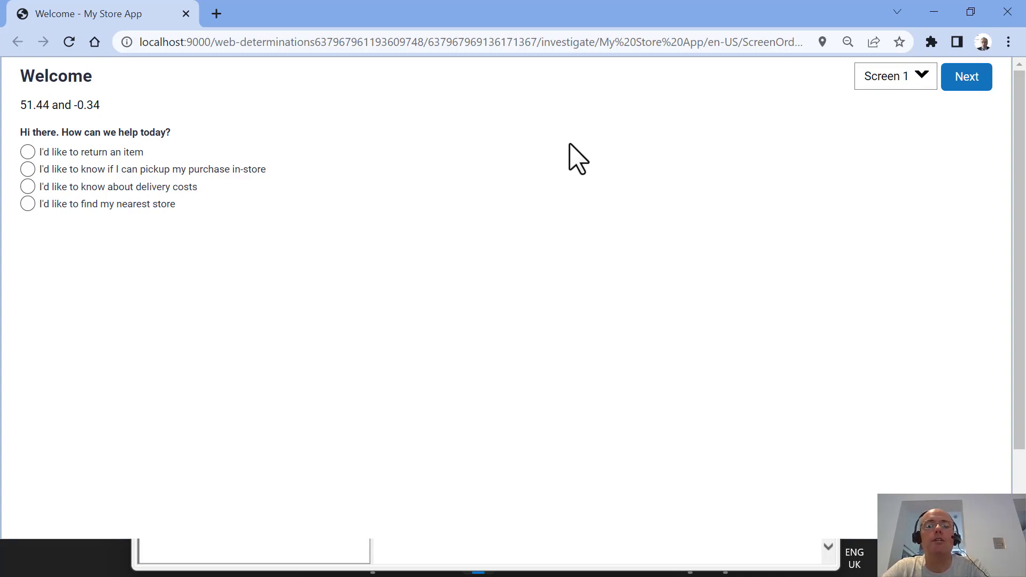
click(51, 205)
click(978, 85)
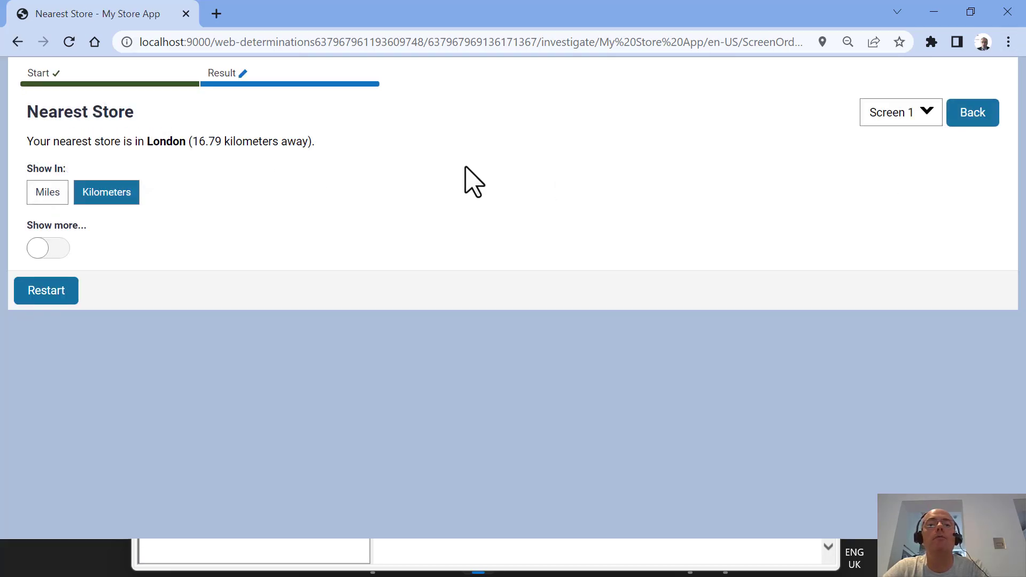
drag(194, 142, 309, 142)
Step: Switch to control_2.js in Notepad++ and examine the latitude and longitude variables and the hard-coded destination in the distance matrix code
key(alt+Tab)
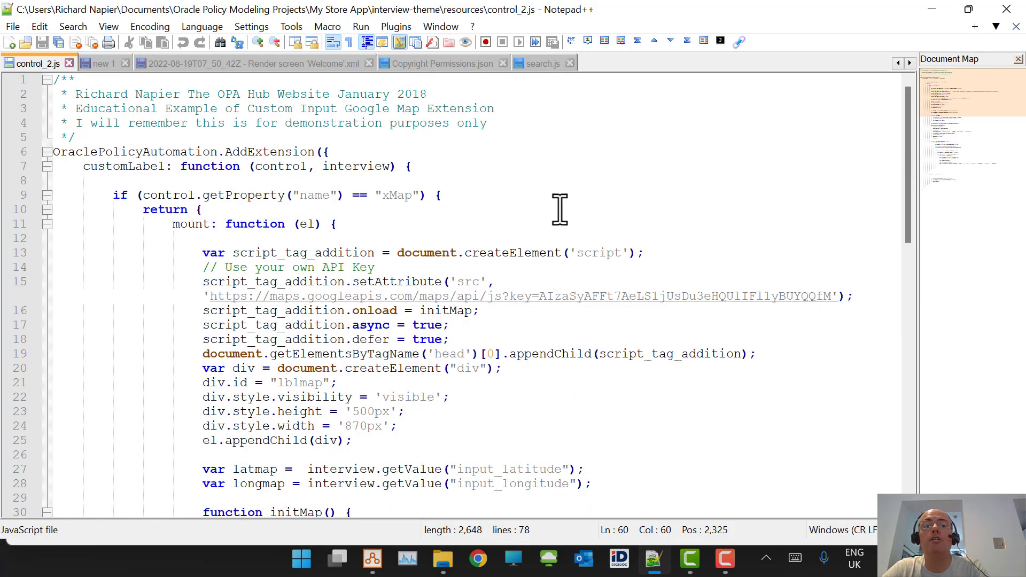
scroll(585, 182, down, 2)
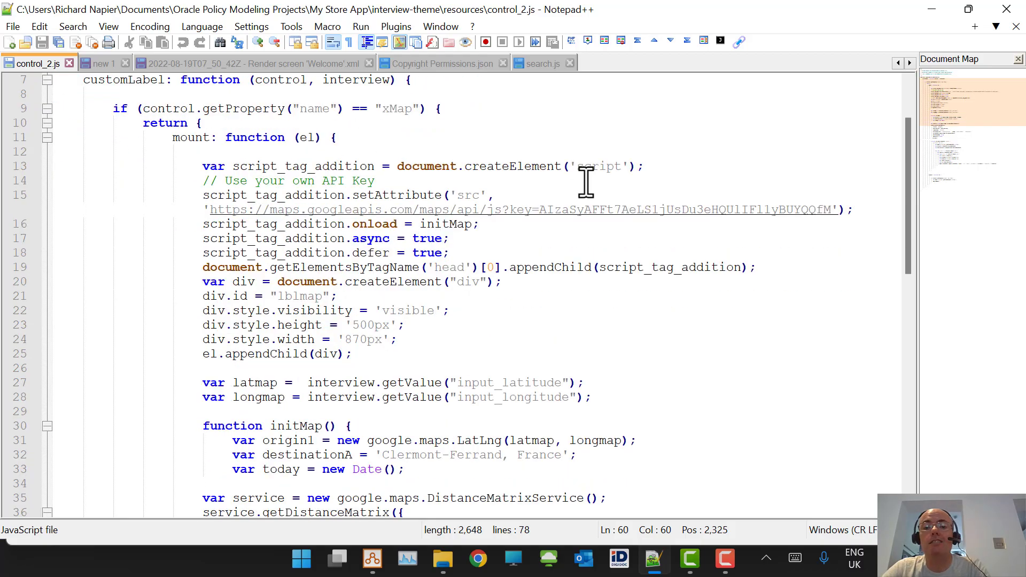
scroll(586, 181, down, 4)
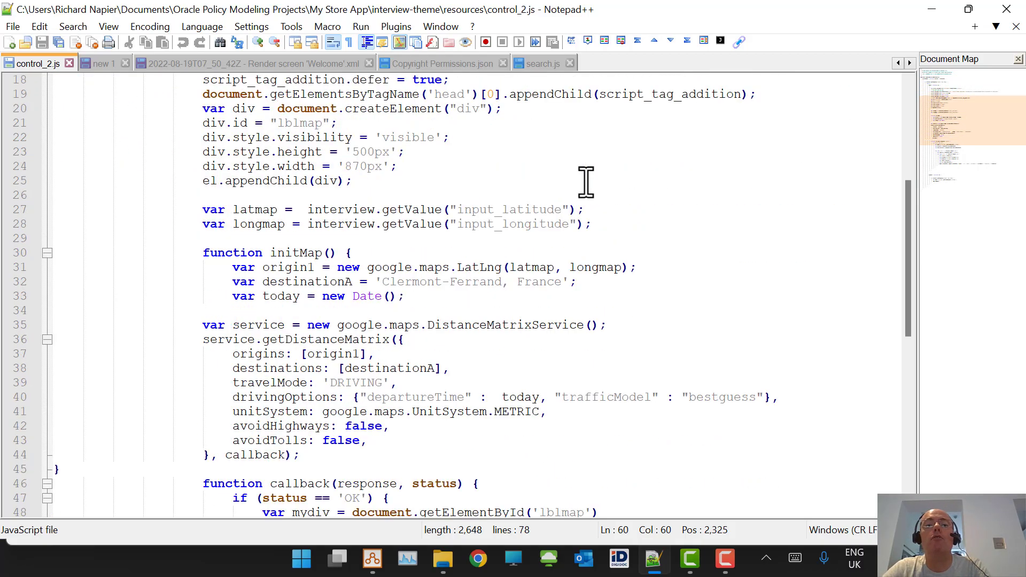
click(600, 209)
click(600, 223)
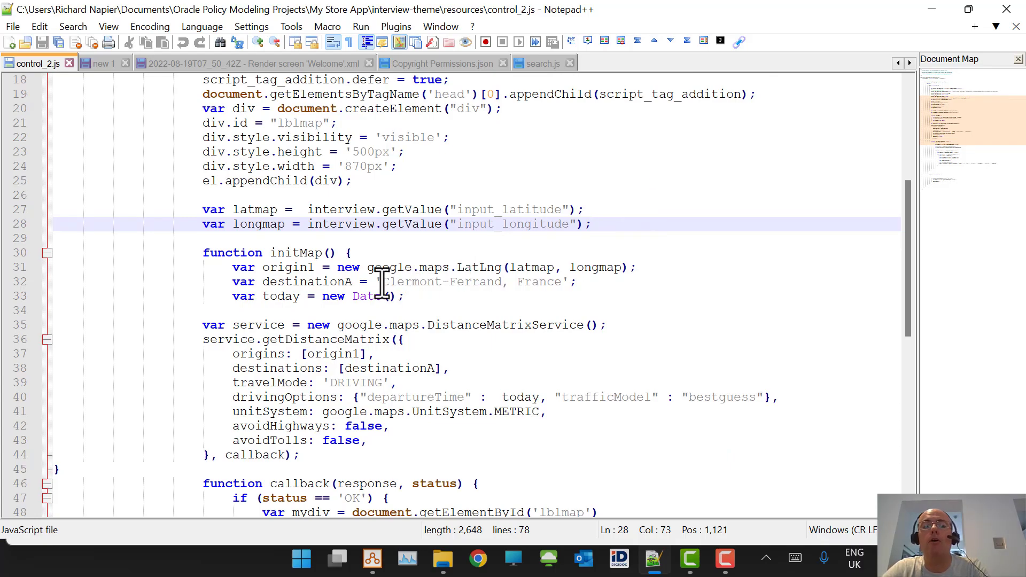
drag(384, 282, 562, 283)
Step: Switch to Nearest branch.docx in Word and start a rule above "The next nearest branch" reading "the nearest branch longiture = the"
click(735, 553)
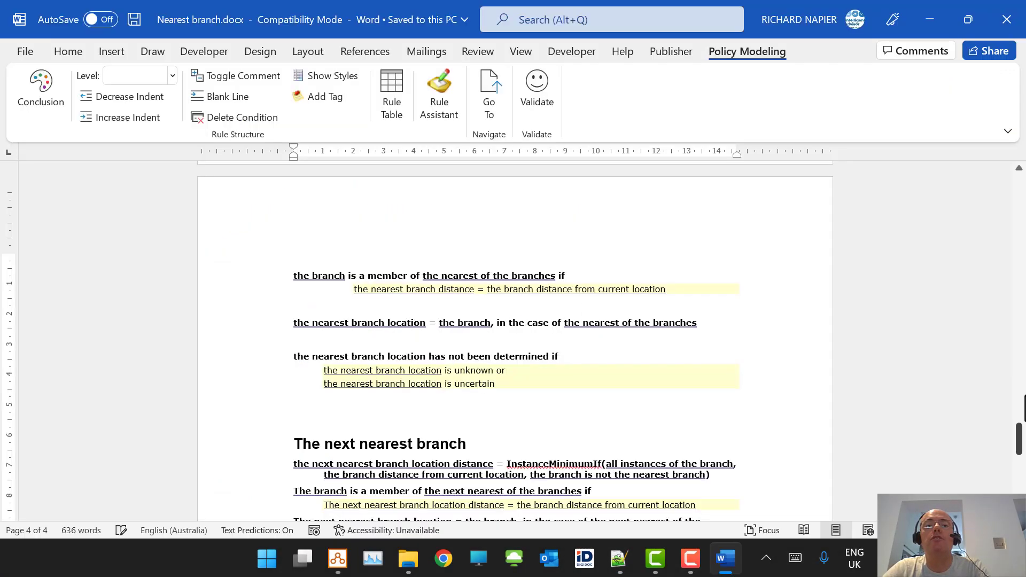
text(the neare)
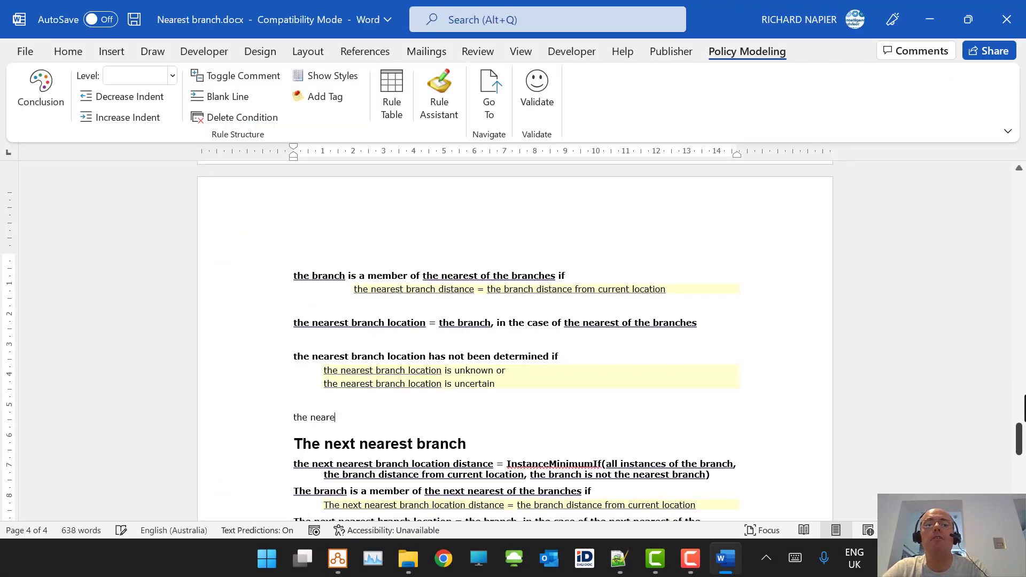
text(st branch)
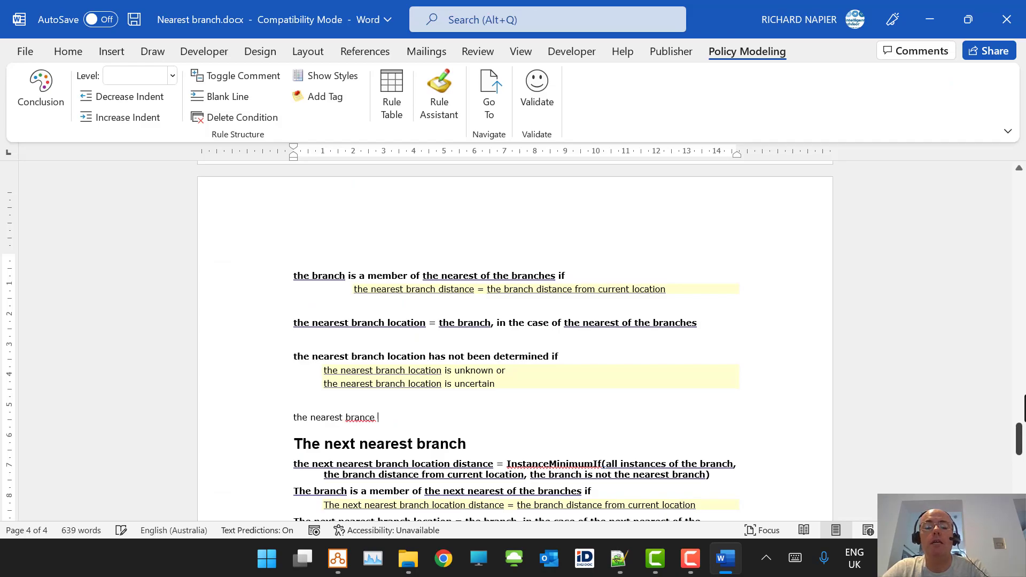
text( lo)
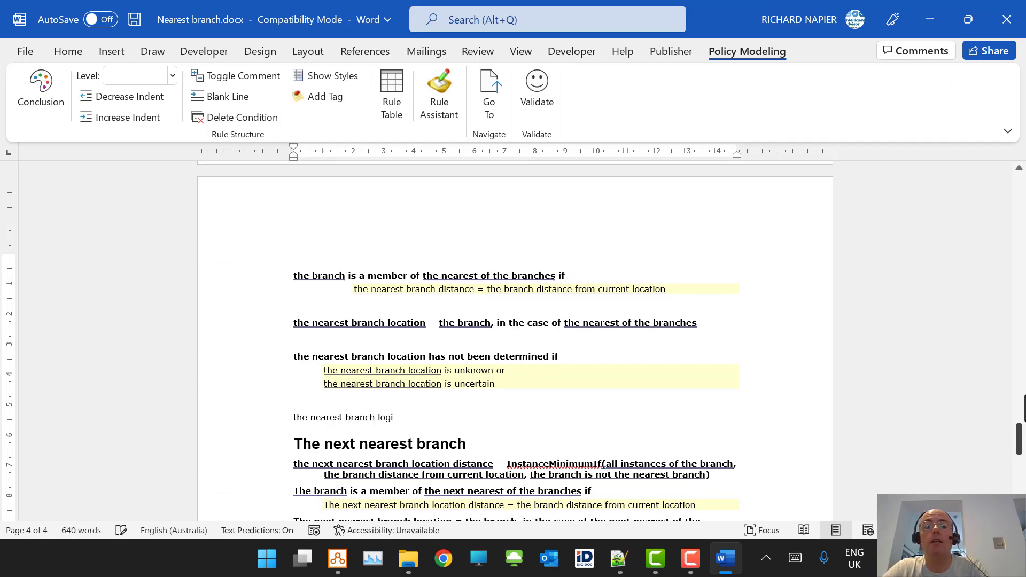
text(ngiture)
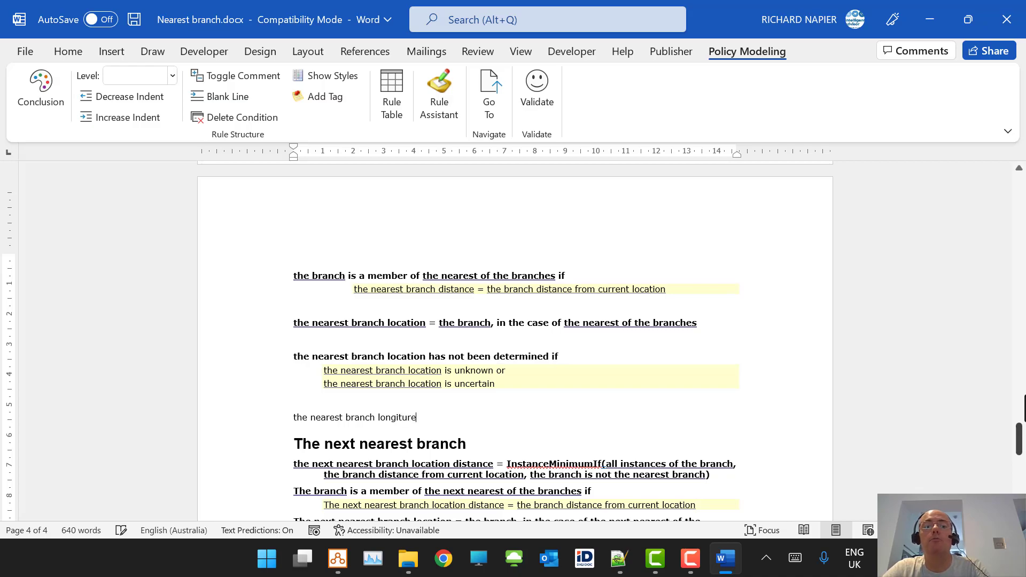
text( = the)
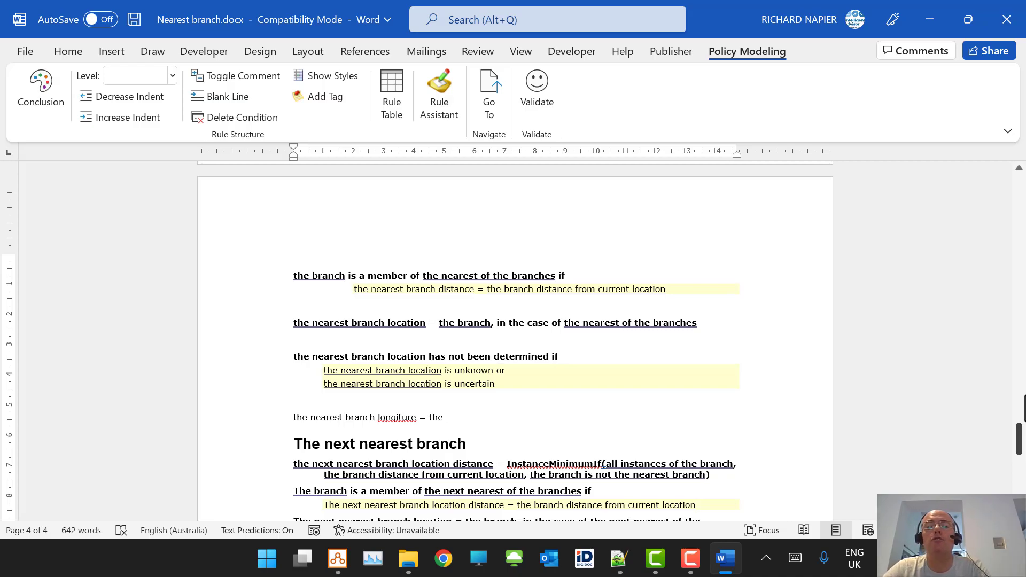
Step: Complete the new rule as a conclusion with Rule Assistant, using the existing attribute "the branch longitude"
click(436, 96)
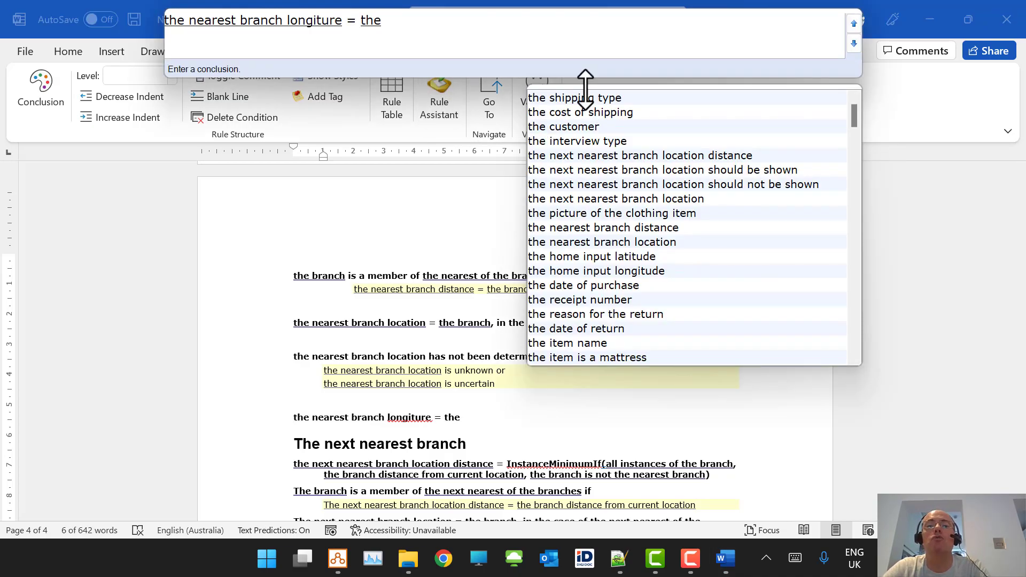
text(brnac)
key(Delete)
text(a)
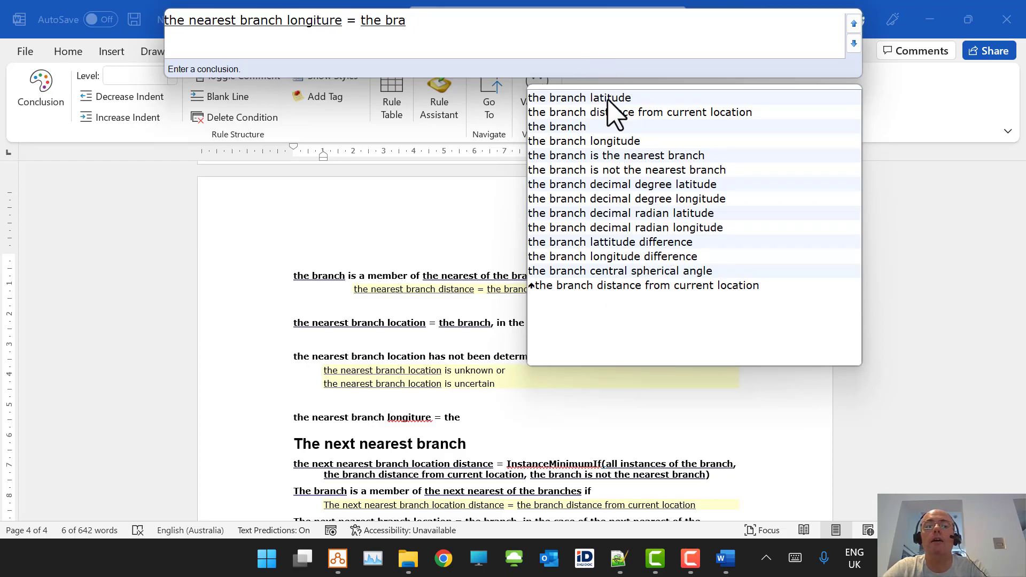
click(629, 142)
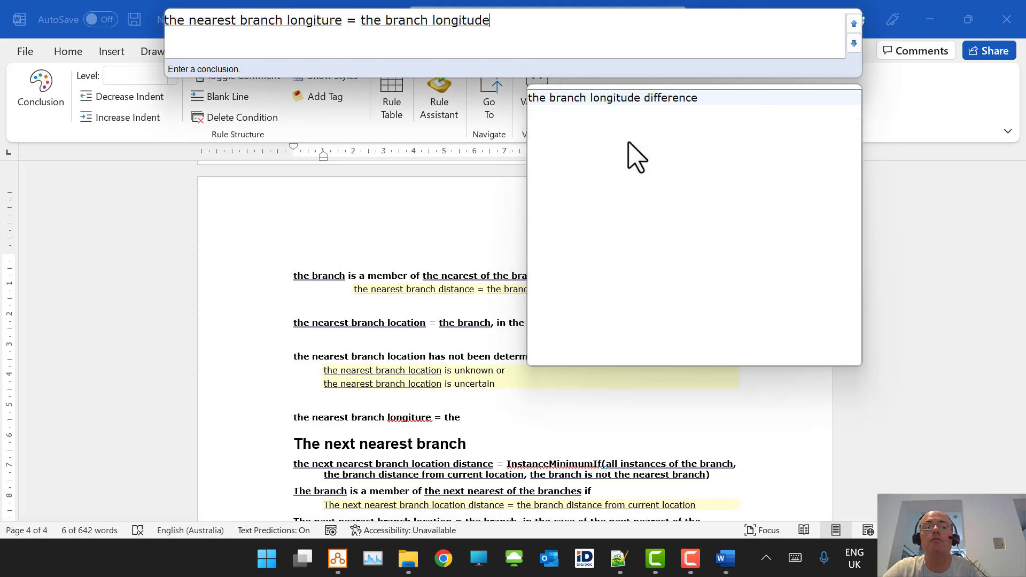
key(Return)
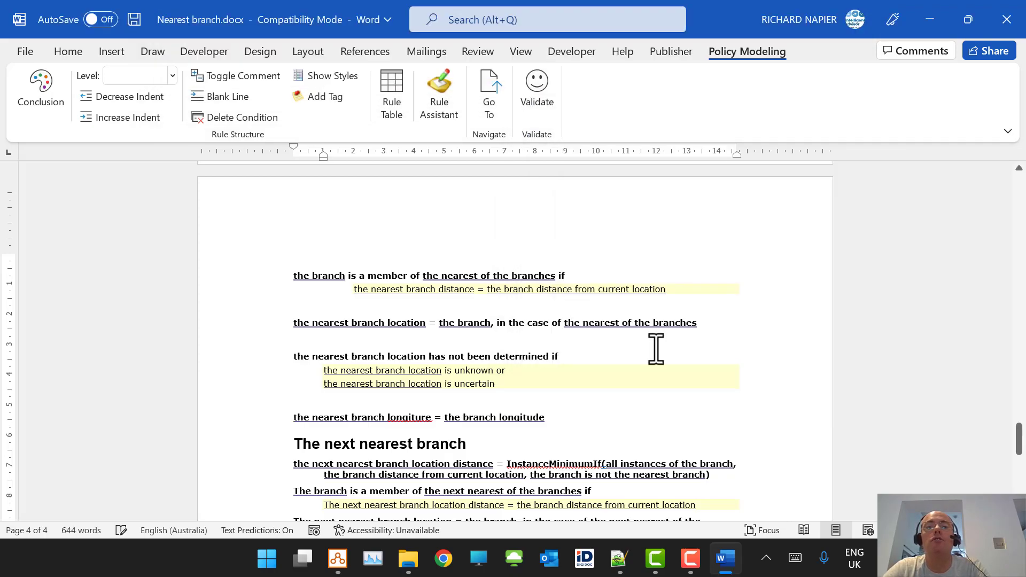
Step: Append ", in the case of the nearest of the branches" from the nearest branch location rule, without a space before the comma
click(222, 438)
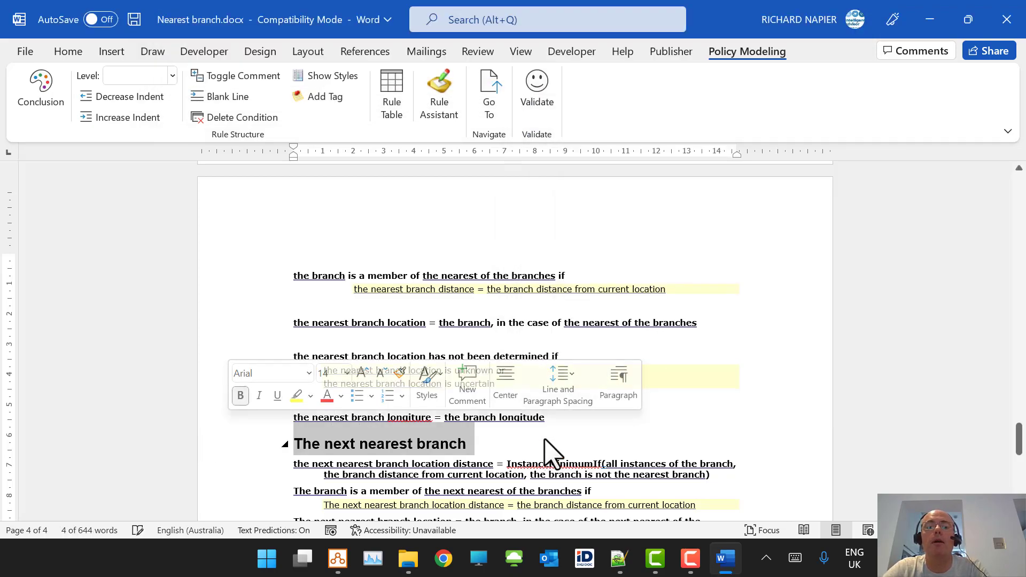
click(559, 418)
drag(717, 324, 491, 327)
key(ctrl+c)
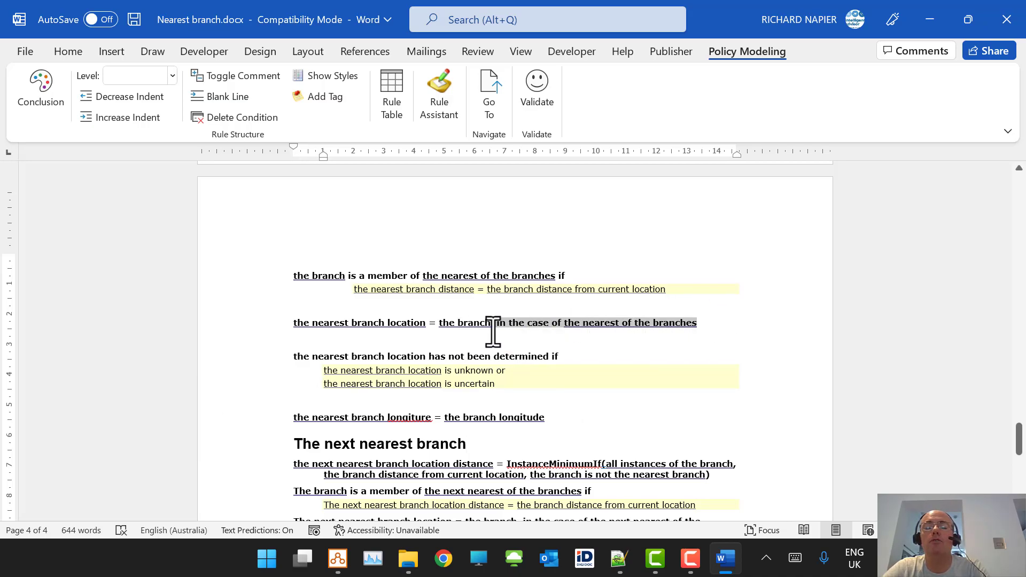
click(561, 450)
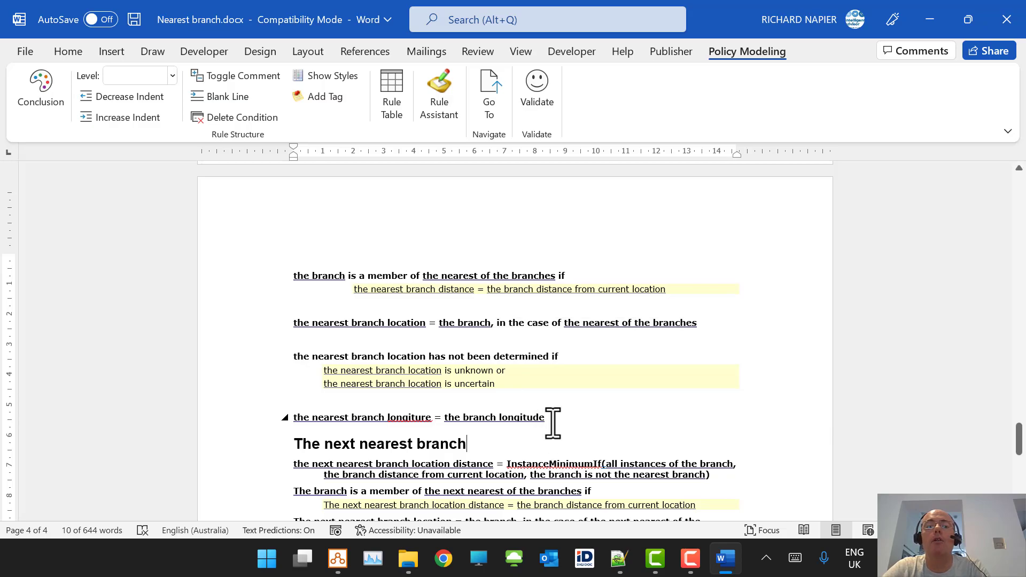
click(566, 421)
key(ctrl+v)
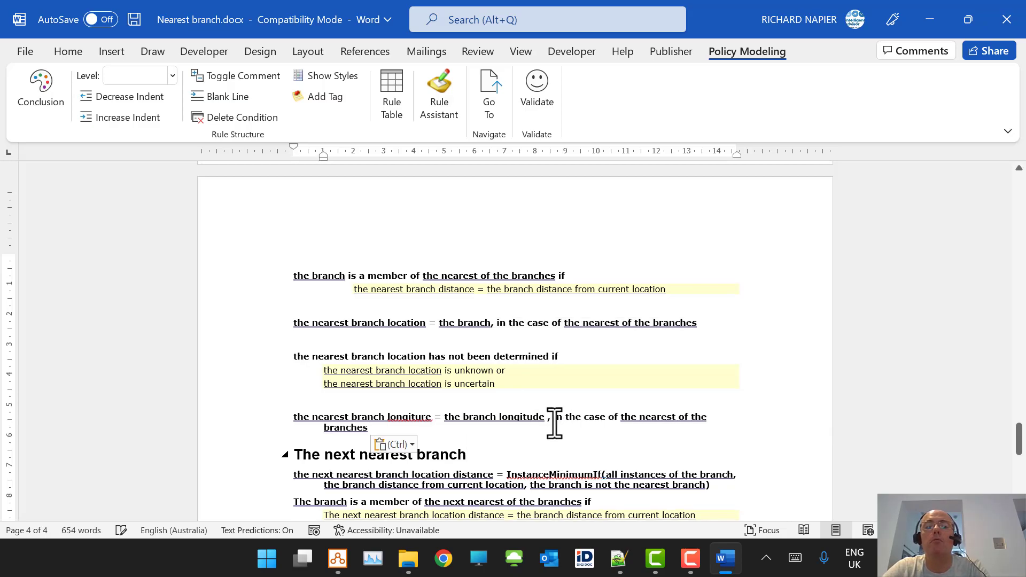
click(551, 421)
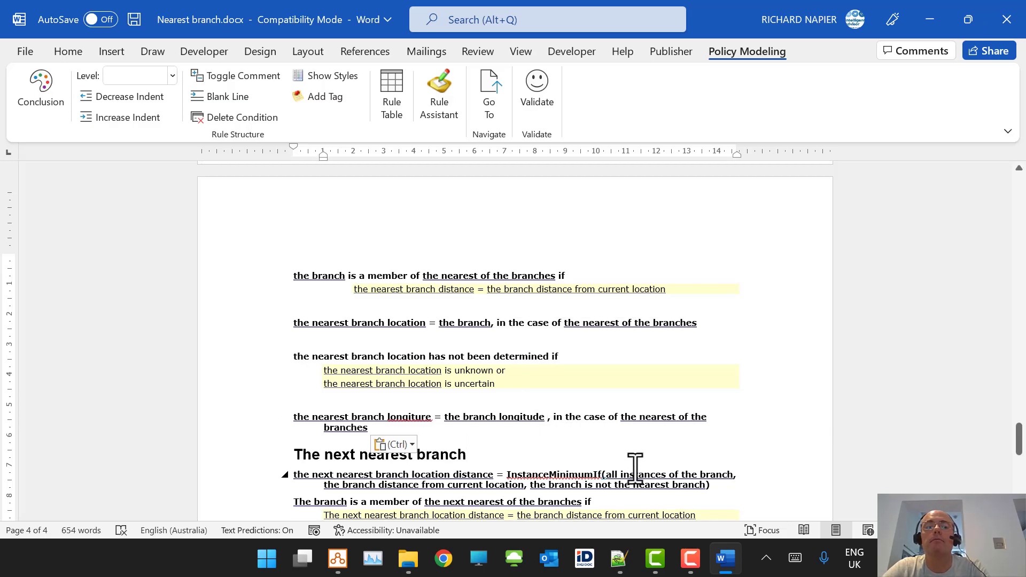
key(BackSpace)
click(400, 438)
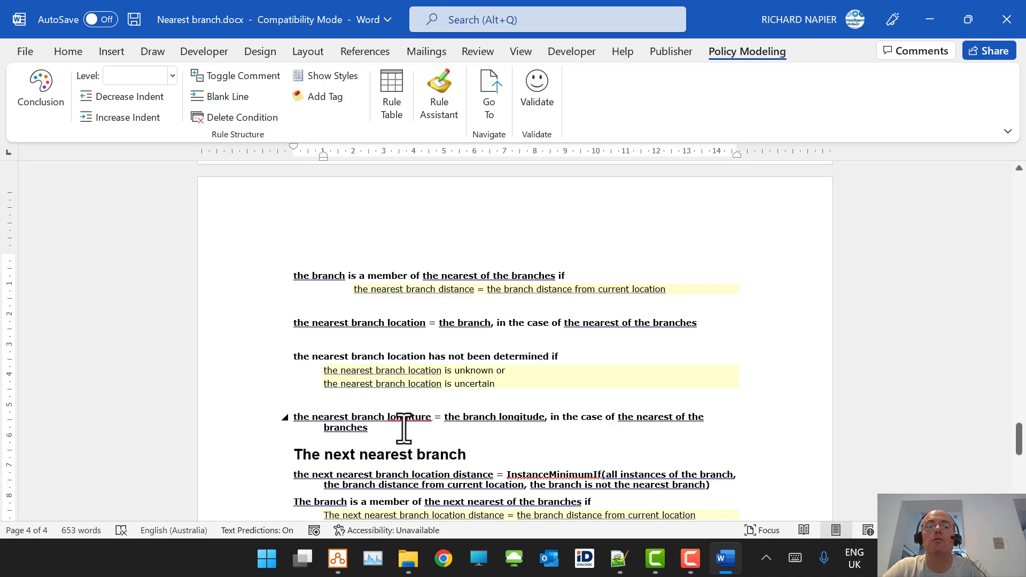
Step: Duplicate the nearest branch longitude rule on the line below and change the copy's conclusion attribute to "the nearest branch latitude"
key(Return)
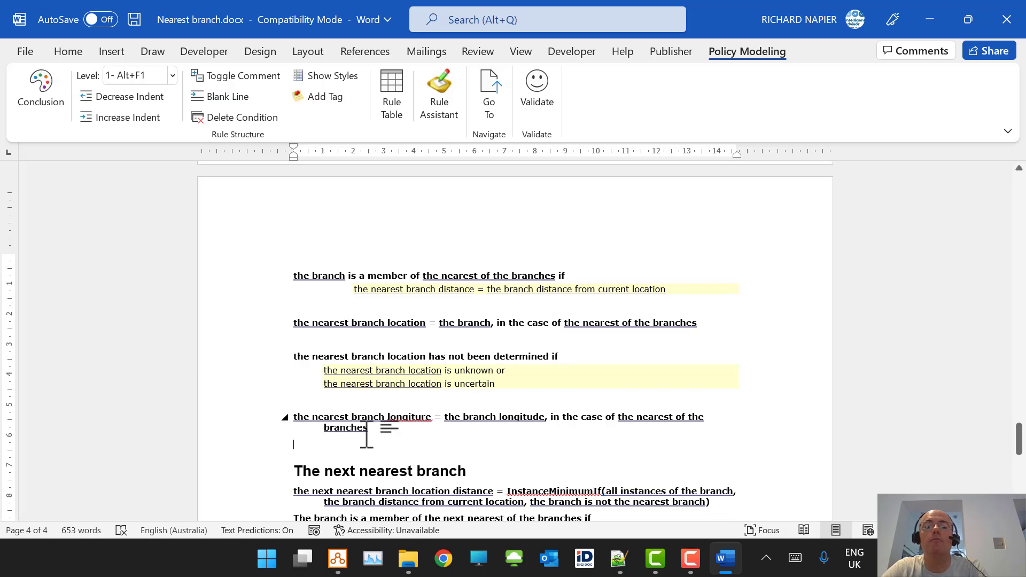
drag(264, 420, 267, 433)
key(ctrl+c)
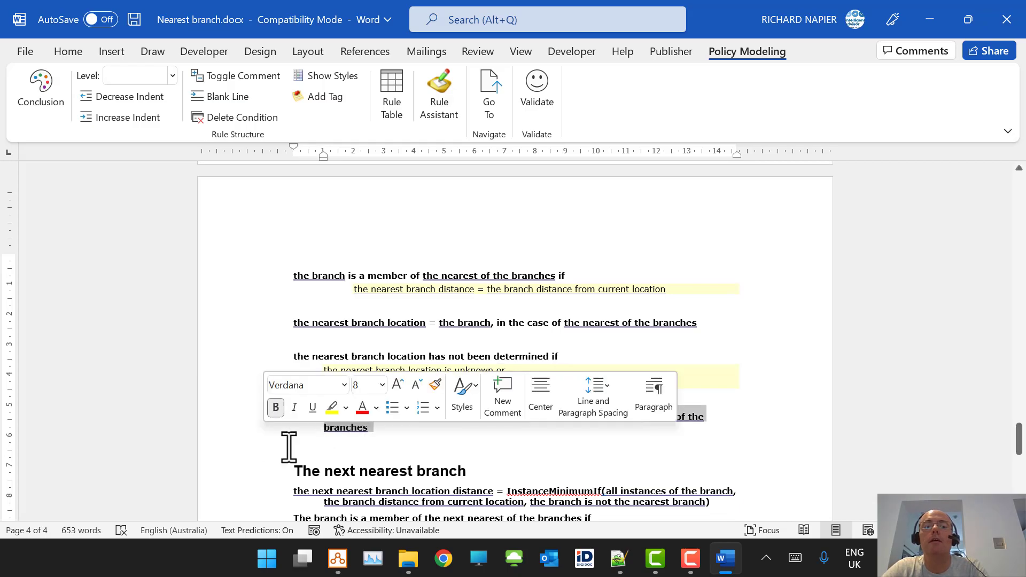
click(304, 448)
key(ctrl+v)
double_click(409, 444)
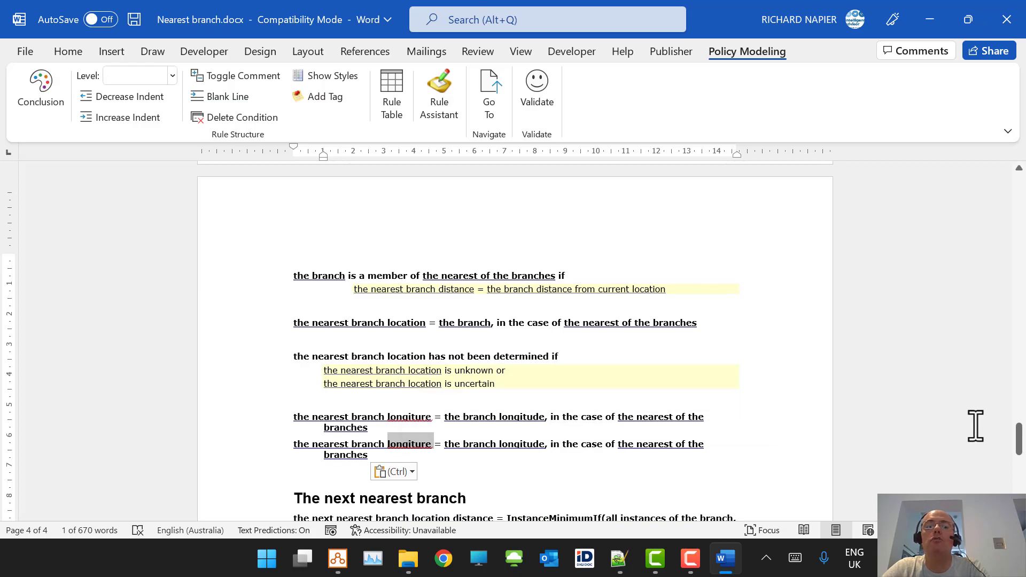
text(latitude)
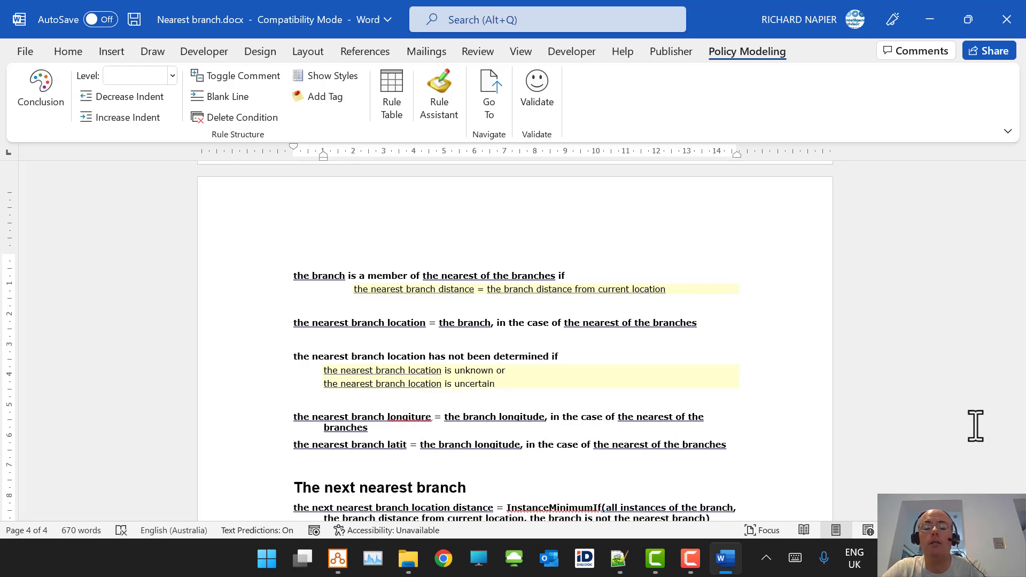
Step: Correct the misspelled "longiture" in the first of the two rules to "longitude" using the spelling suggestion
click(422, 417)
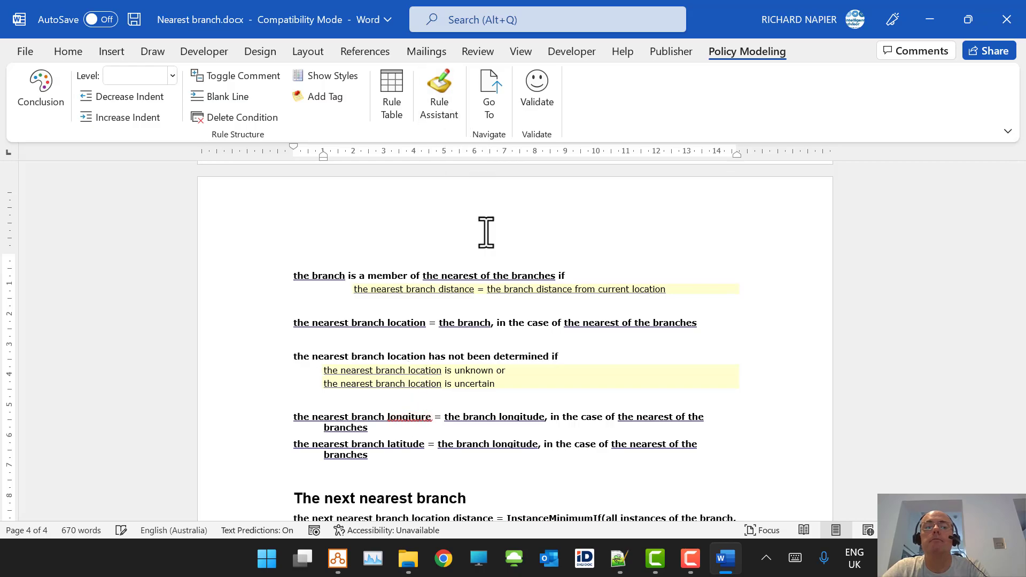
right_click(417, 416)
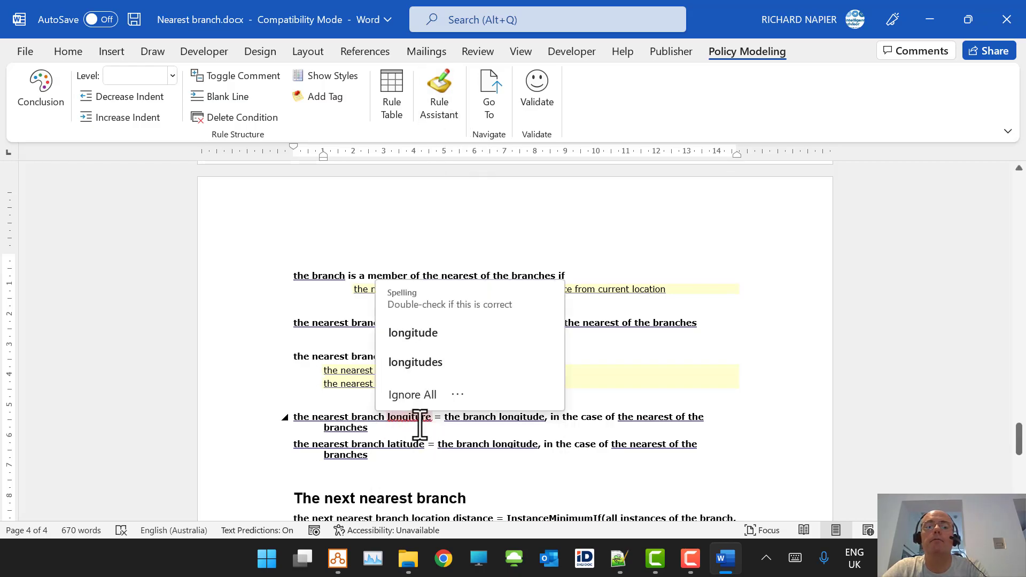
click(422, 332)
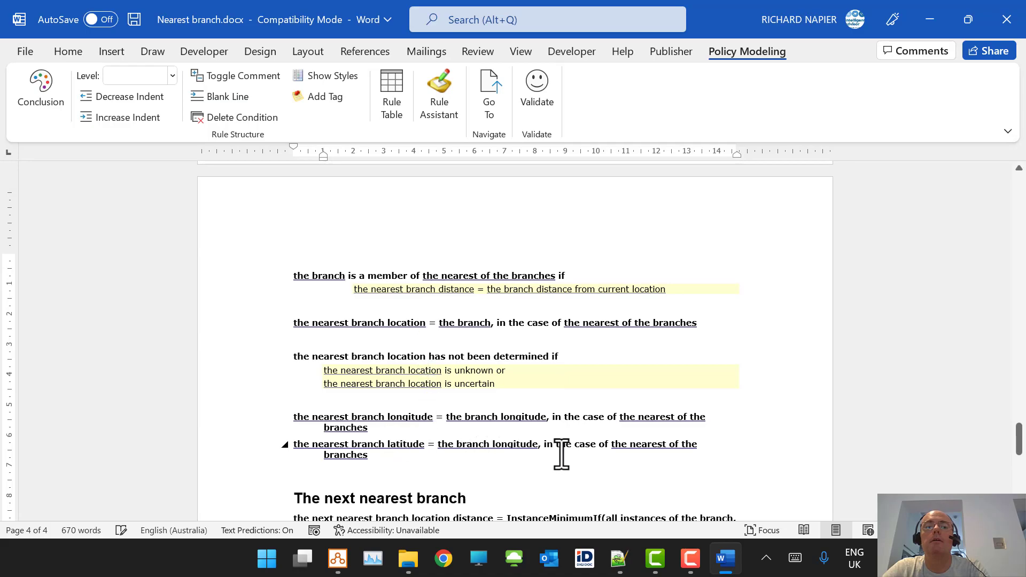
Step: Change "the branch longitude" to "the branch latitude" in the nearest branch latitude rule and validate the document
double_click(409, 441)
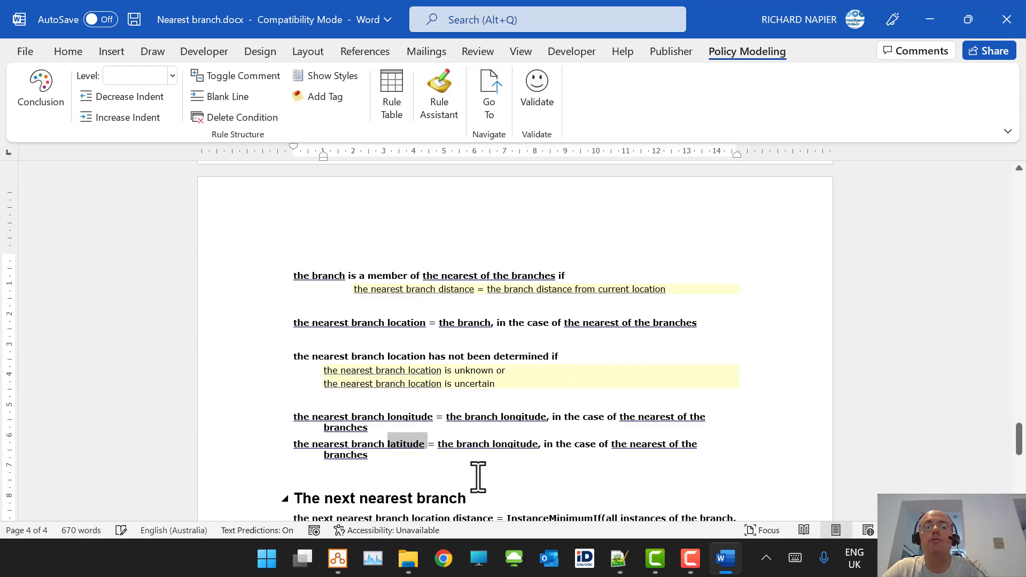
double_click(514, 443)
key(ctrl+v)
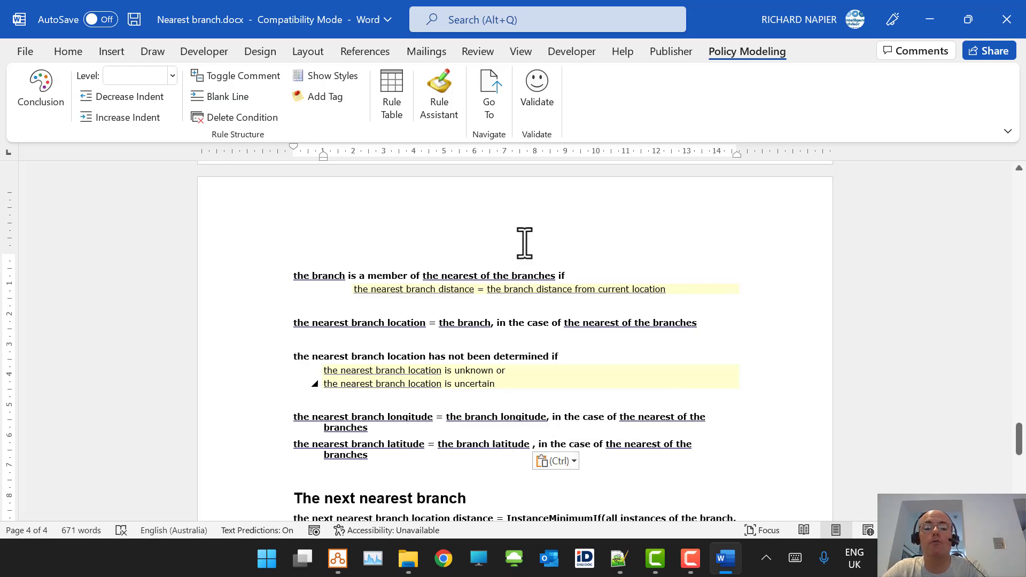
click(537, 88)
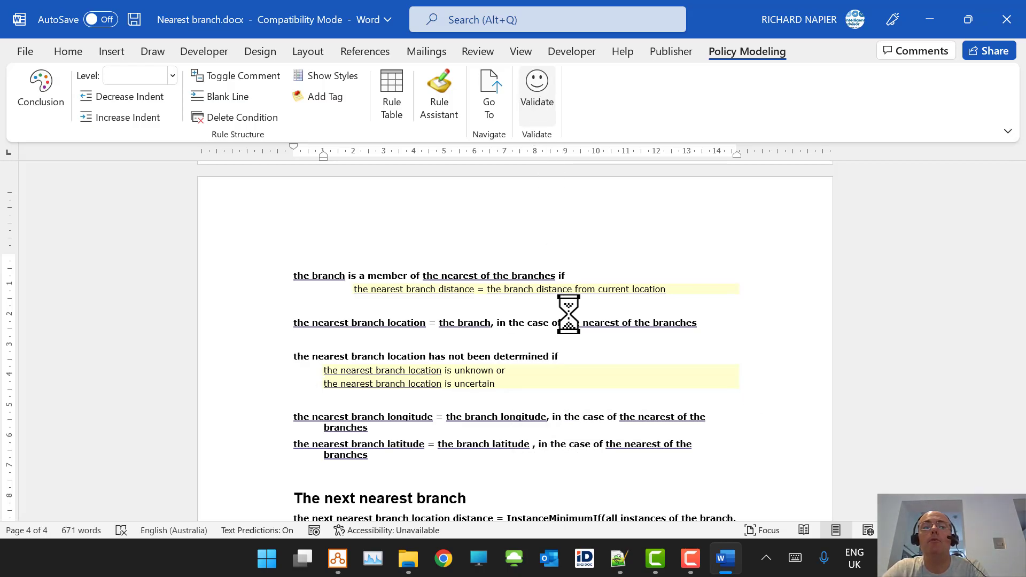
click(542, 337)
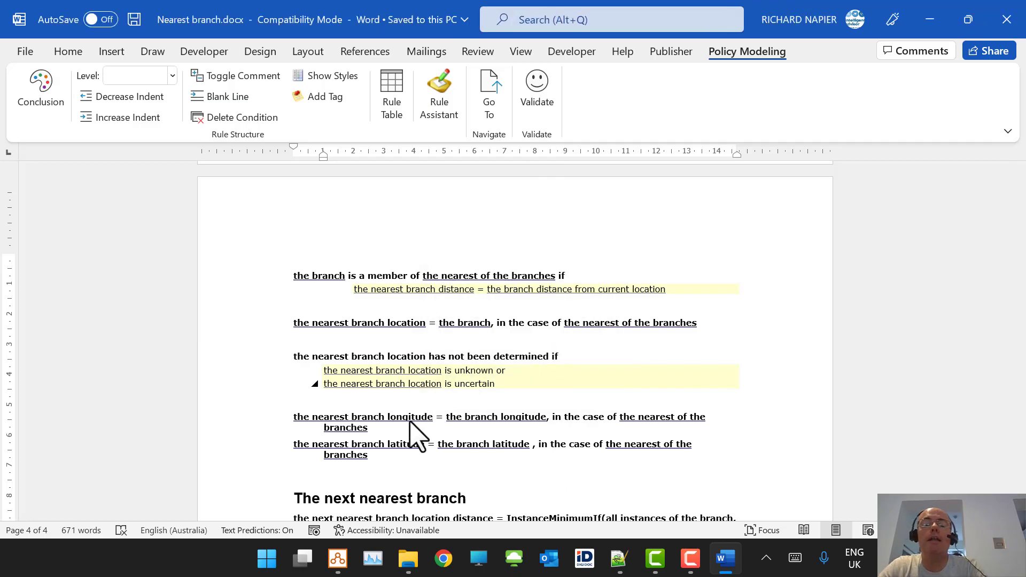
Step: Go to the attribute "the nearest branch longitude" in Policy Modeling, name it near_long, set its type to Number, and copy the name
click(491, 96)
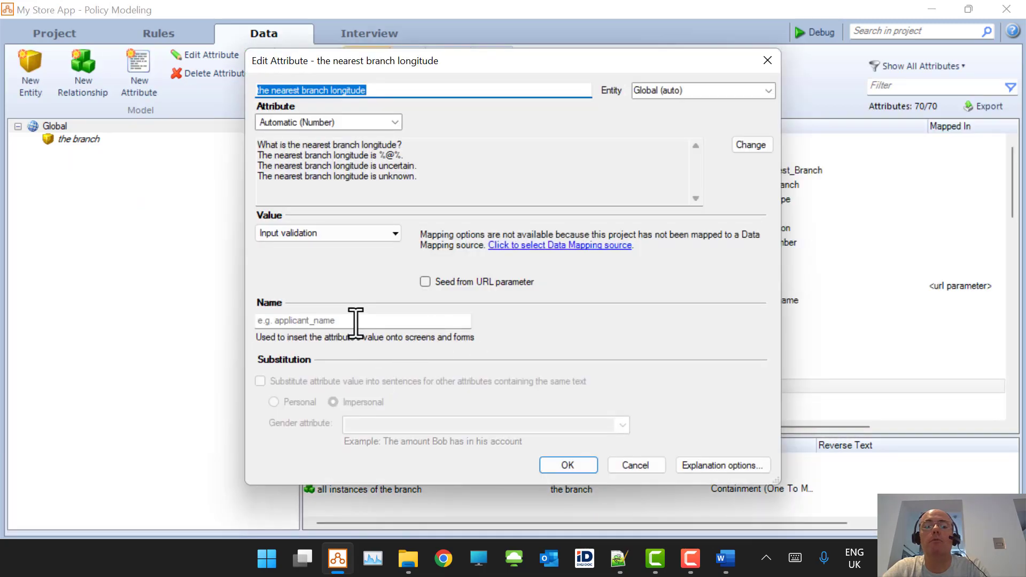
click(362, 320)
text(near_la)
key(BackSpace)
text(ong)
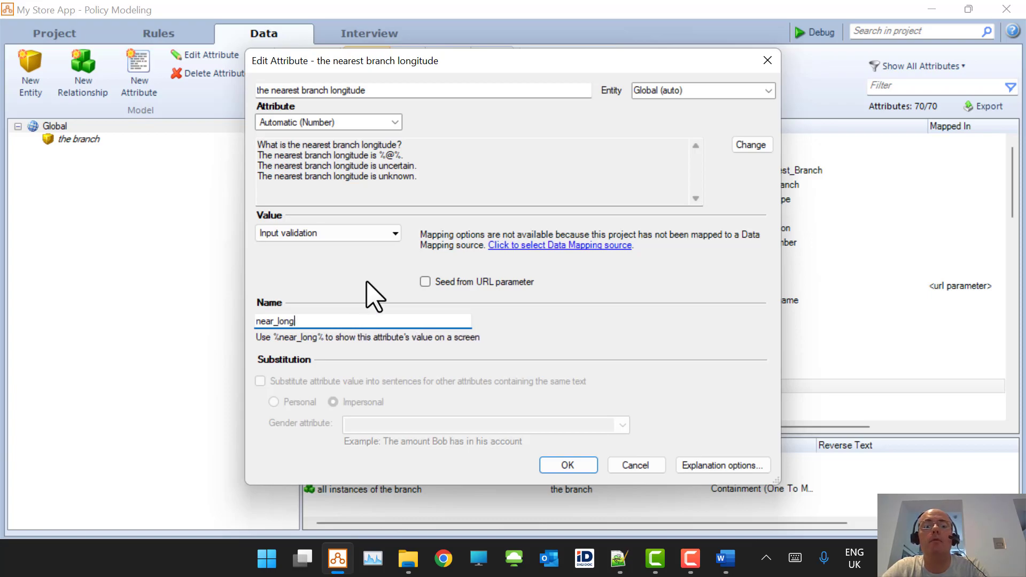
click(394, 122)
click(352, 149)
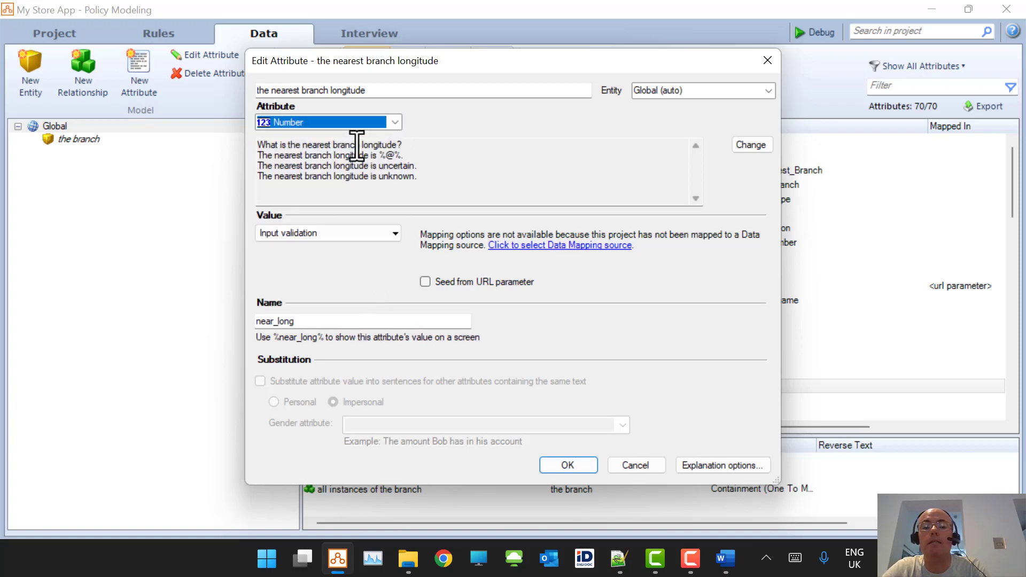
double_click(270, 321)
key(ctrl+c)
click(565, 466)
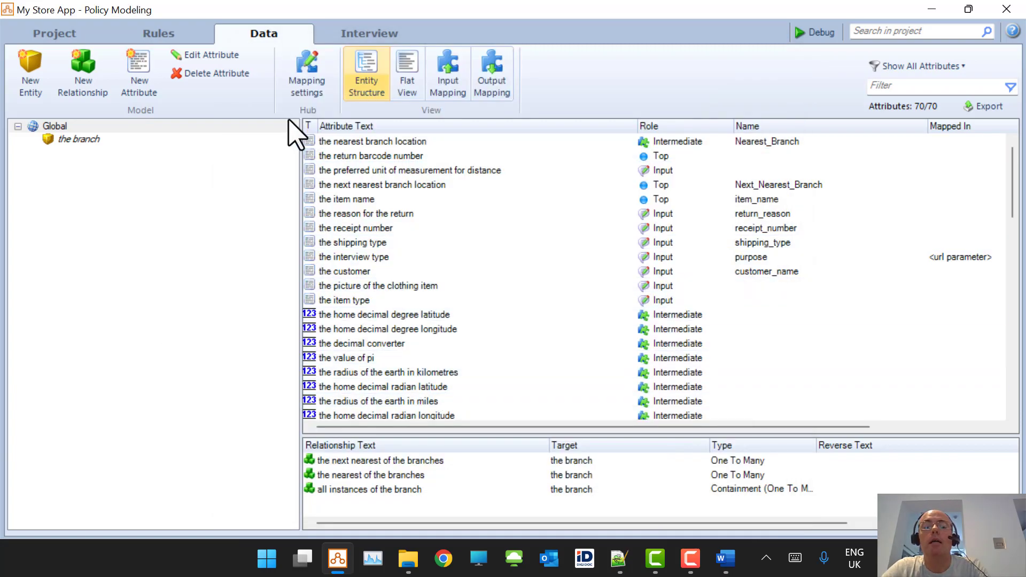
Step: Return to the Word rules, go to the attribute "the nearest branch latitude", set its type to Number and name it near_lat
key(alt+Tab)
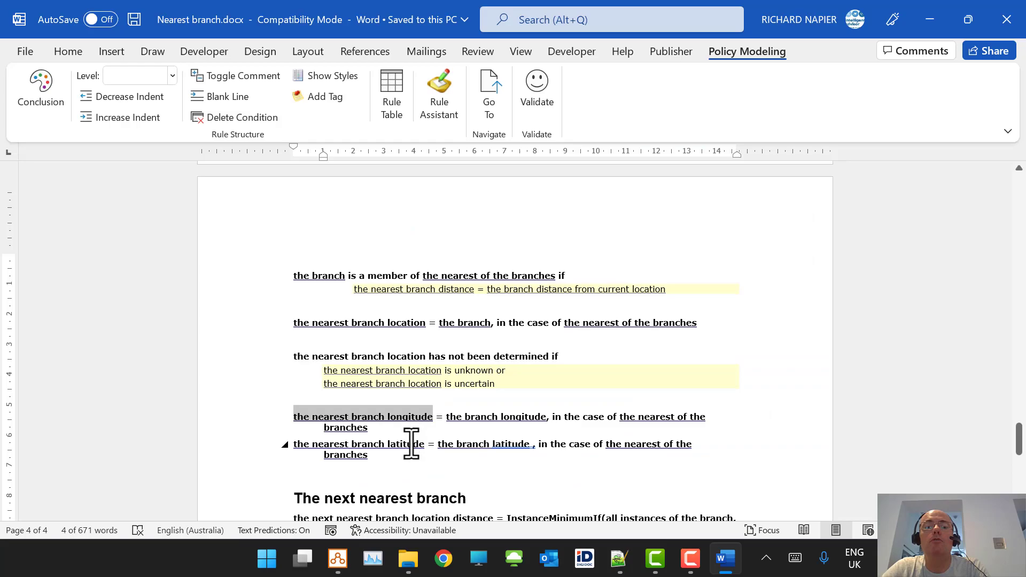
click(358, 445)
click(484, 109)
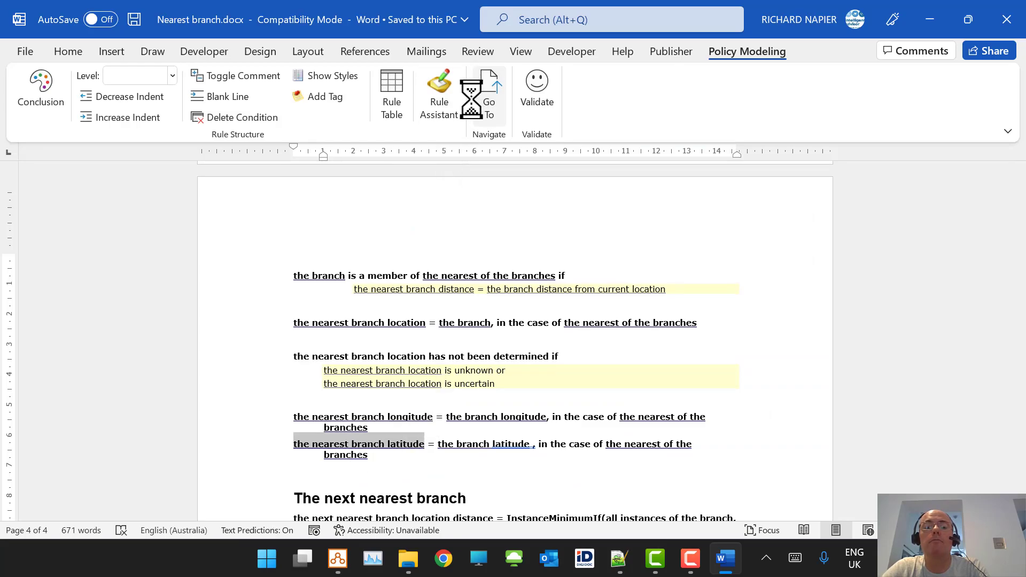
click(537, 403)
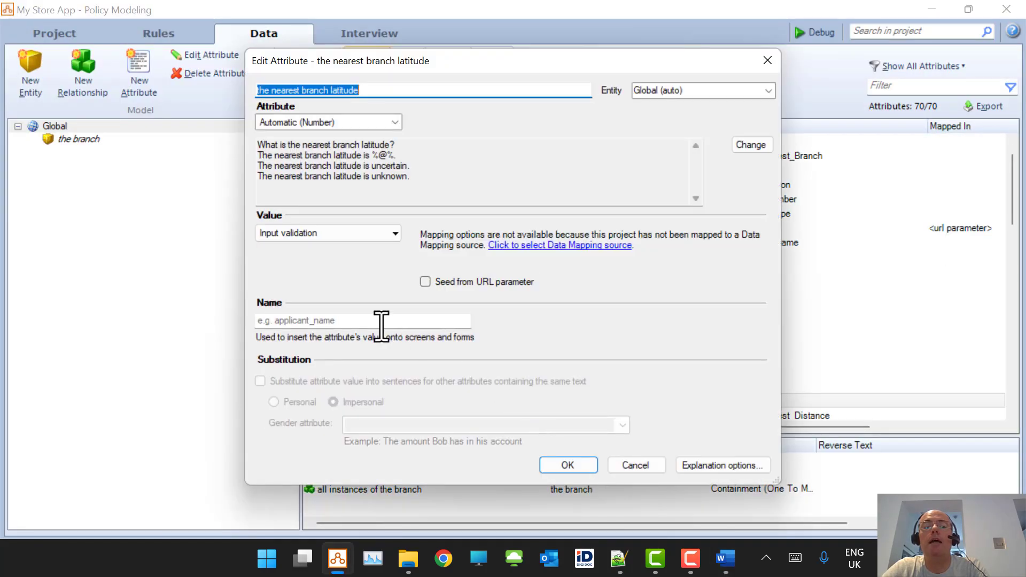
click(395, 121)
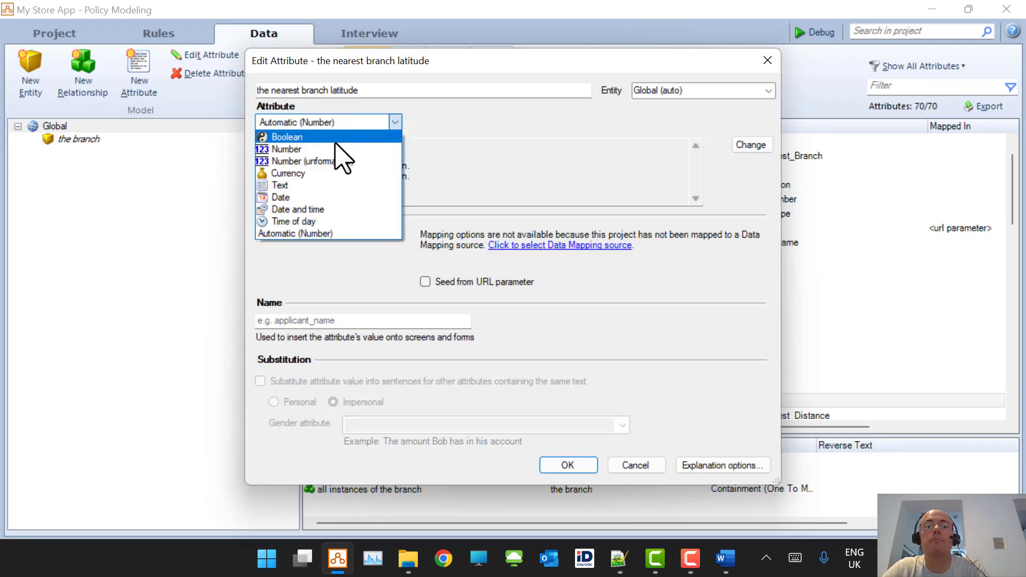
click(337, 150)
click(309, 321)
key(ctrl+v)
key(BackSpace)
key(BackSpace)
key(BackSpace)
key(BackSpace)
text(lat)
key(Return)
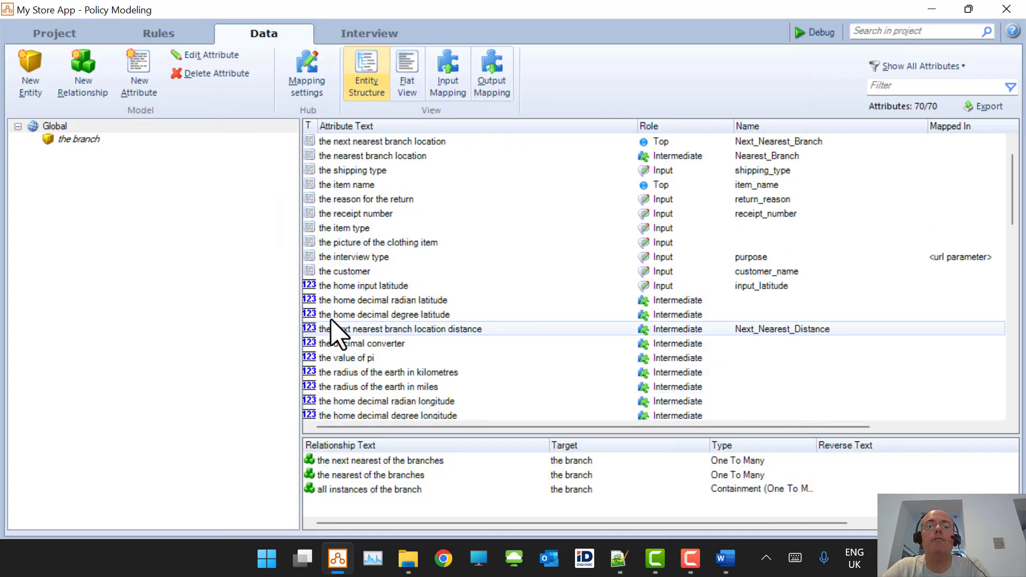
Step: Add a label at the start of the Nearest Store interview screen containing %near_lat% %near_long%
click(369, 33)
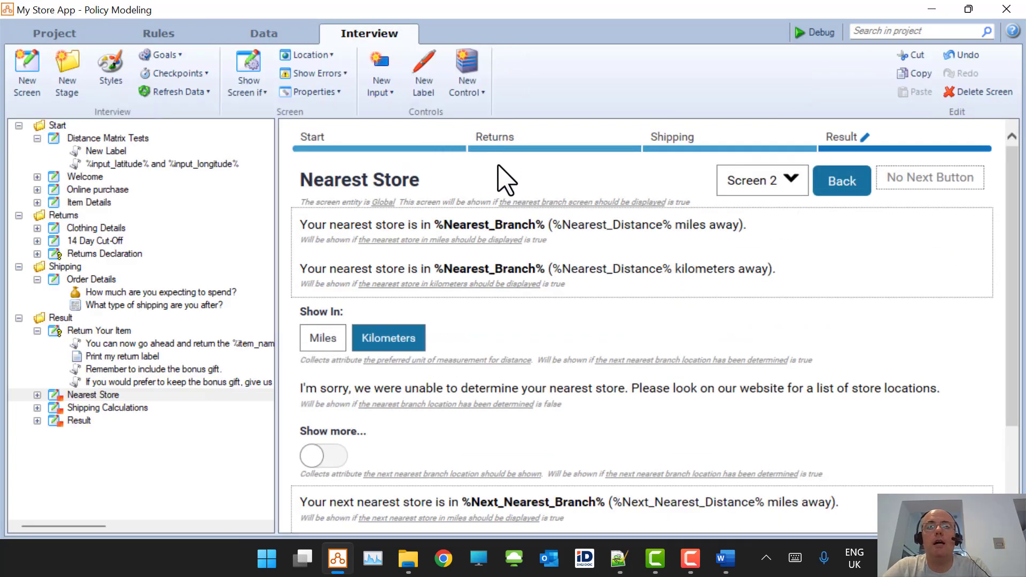
scroll(503, 288, down, 3)
scroll(508, 283, up, 3)
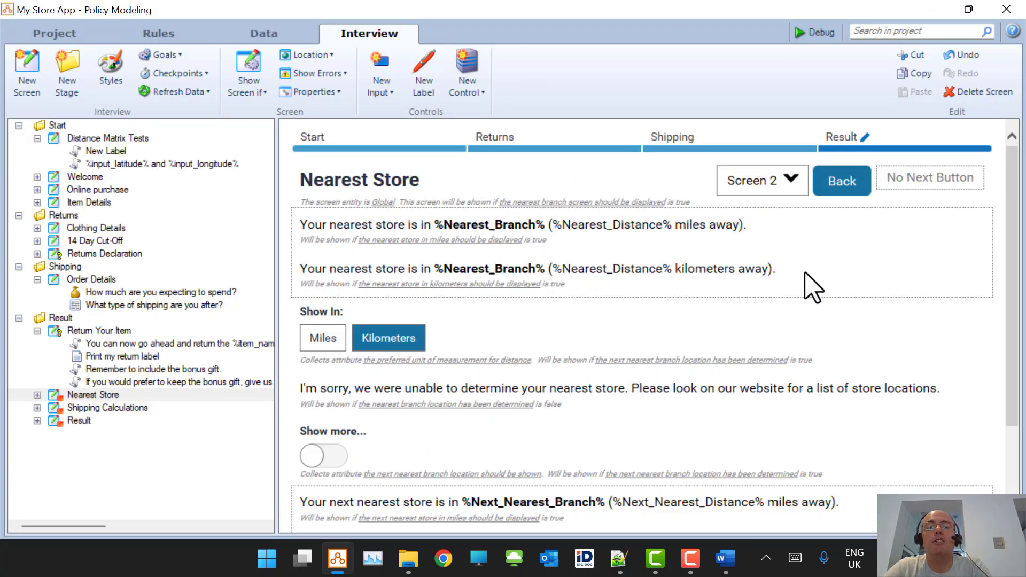
click(813, 289)
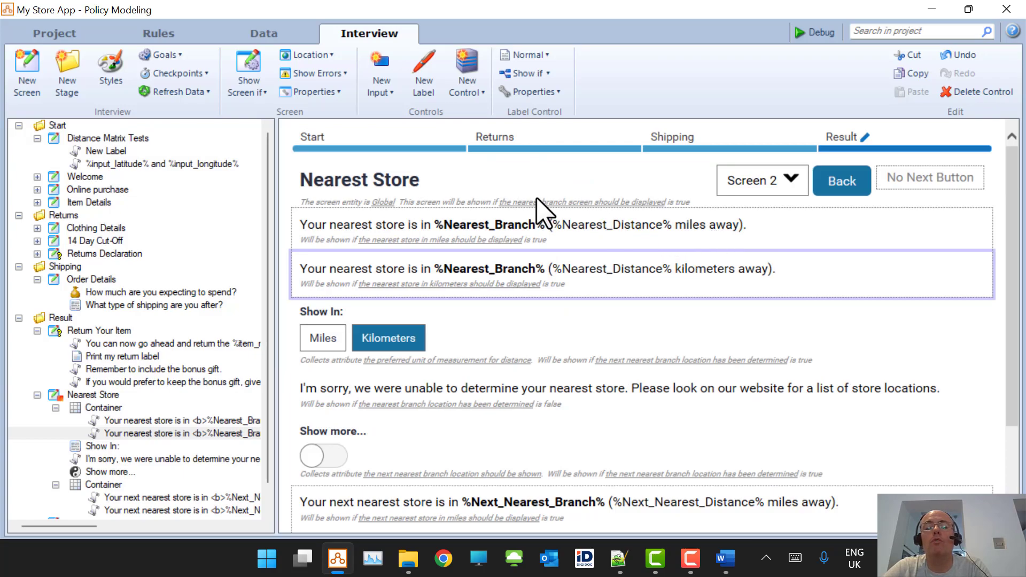
click(357, 211)
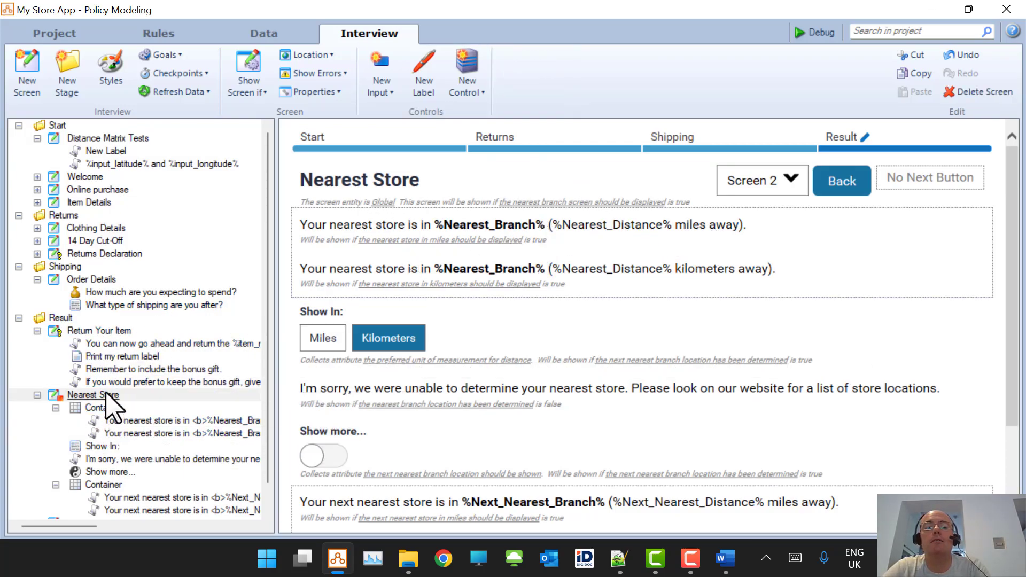
click(422, 88)
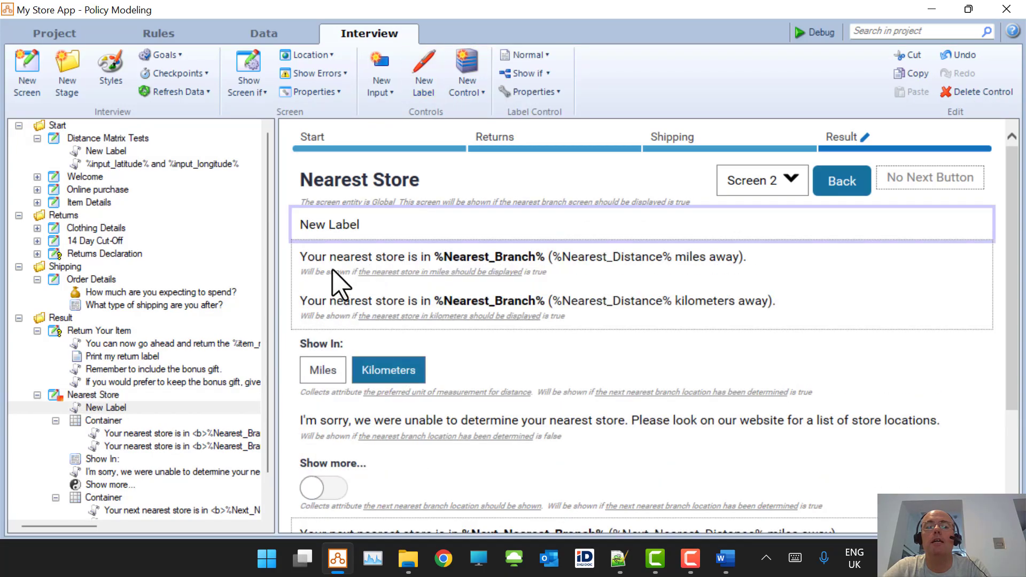
double_click(326, 222)
text(%near%)
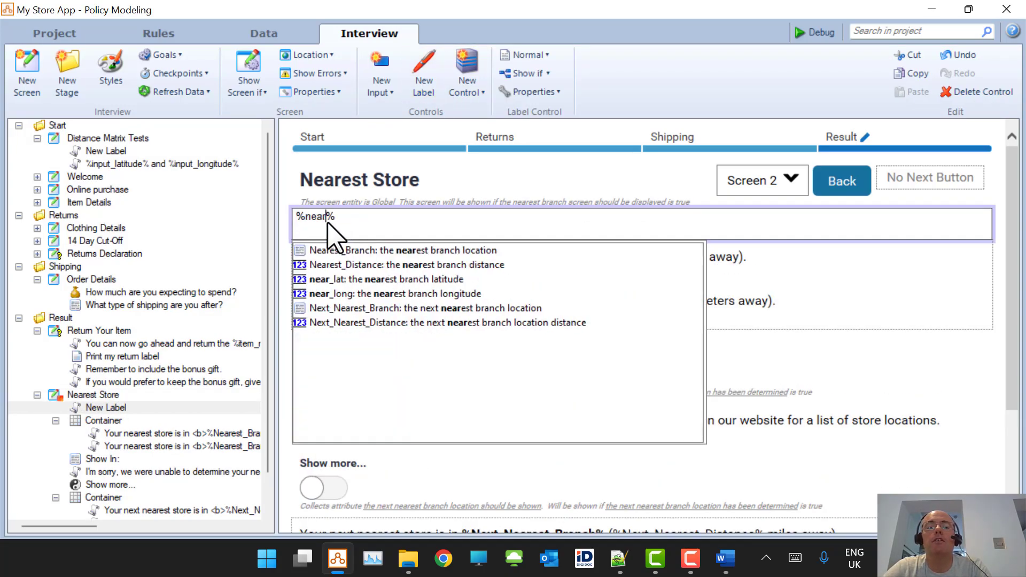
click(368, 278)
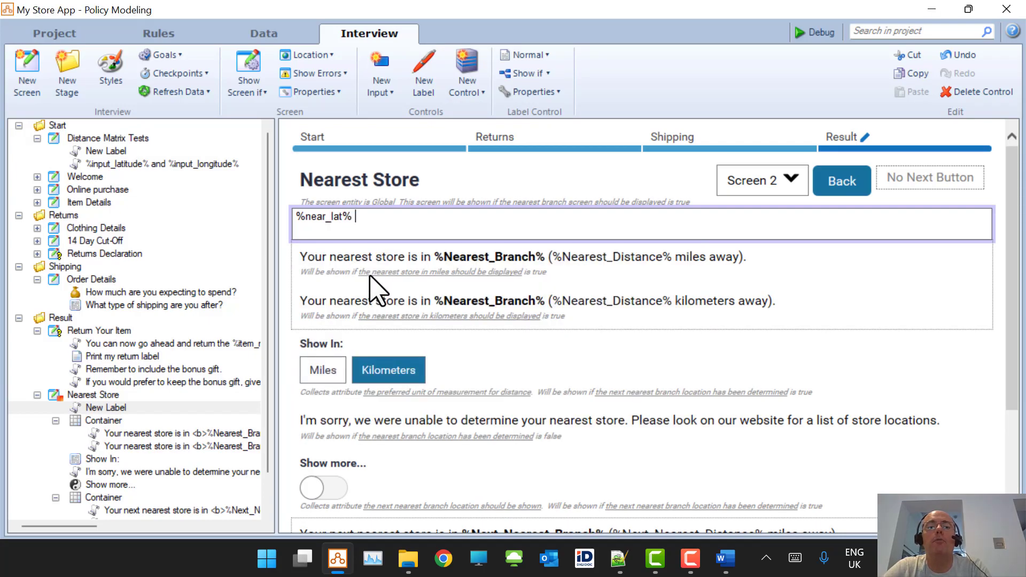
text(%near%)
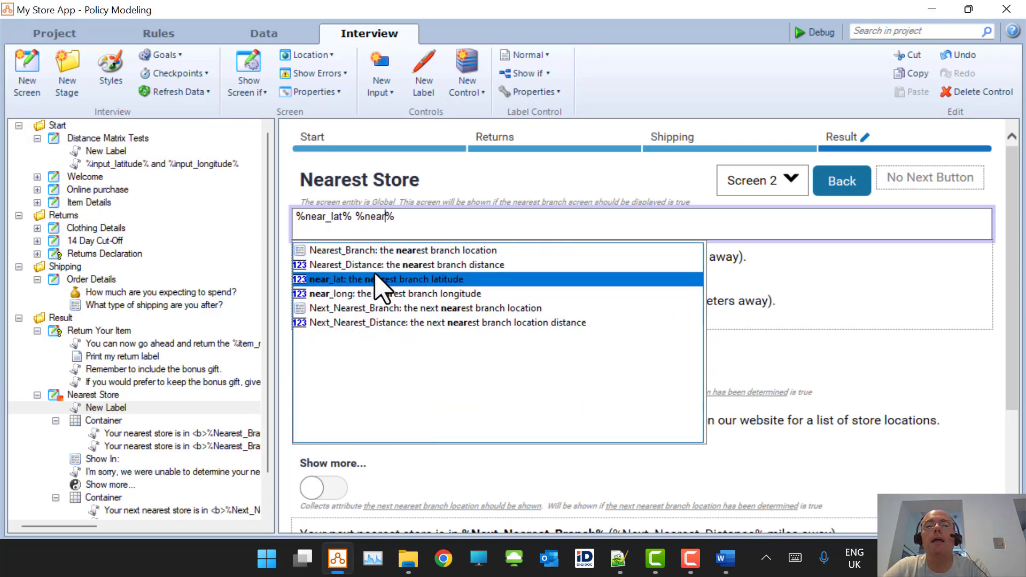
click(422, 293)
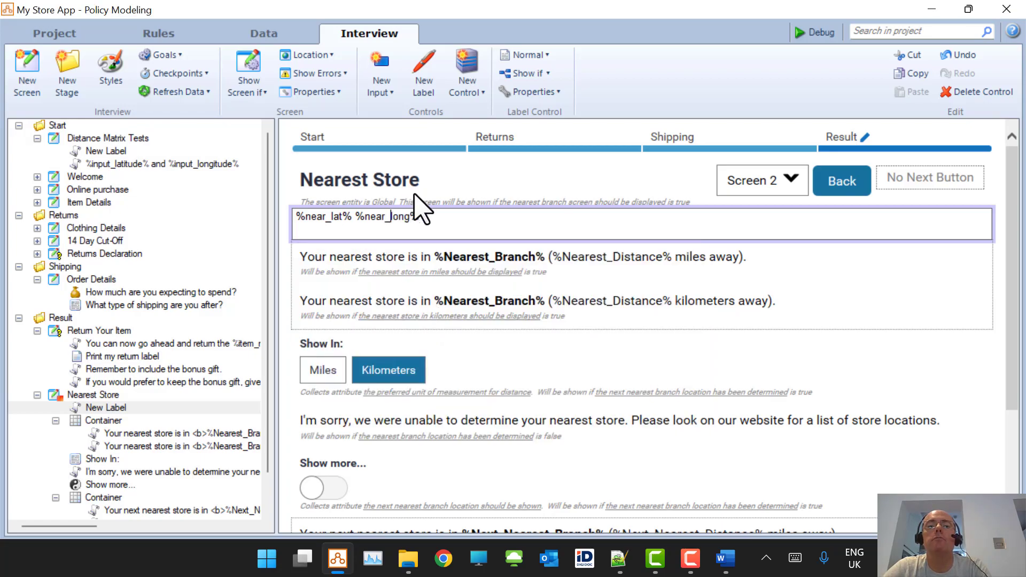
Step: Prefix the new label's two values with the text "Nearest Branch Lat / Long :"
text(Nearest )
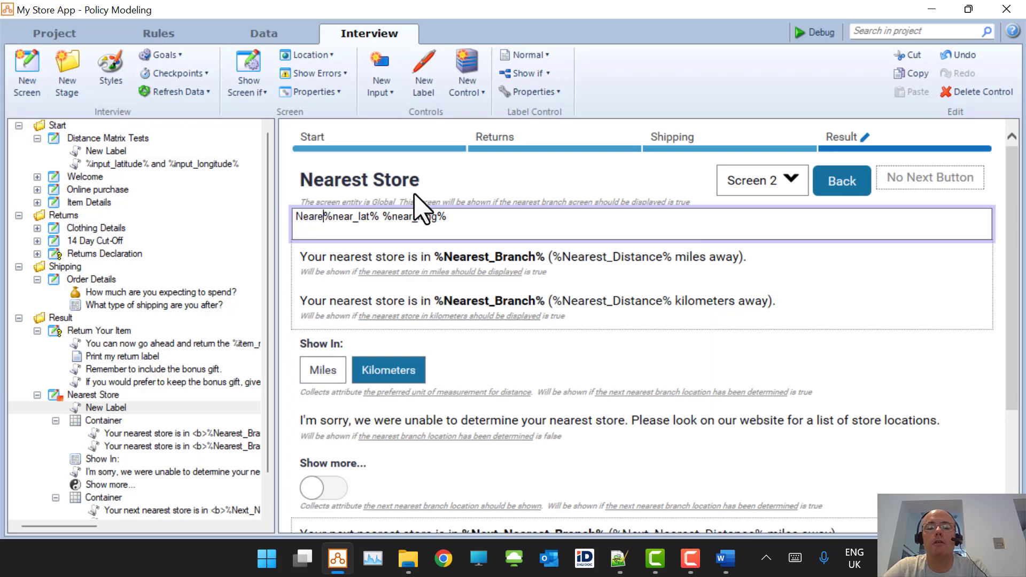
text(Branc)
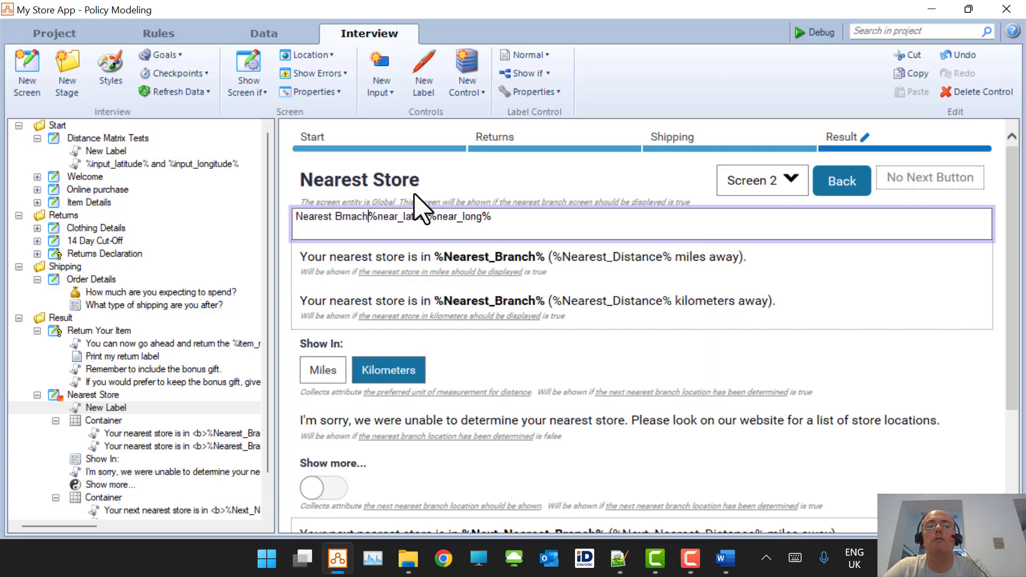
text(h Lat / Long)
key(Return)
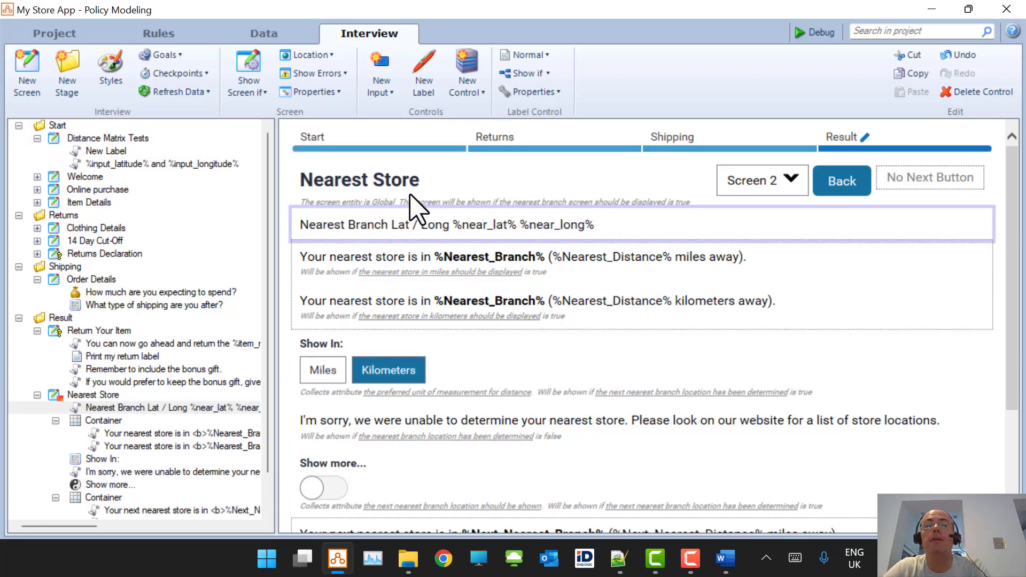
click(444, 221)
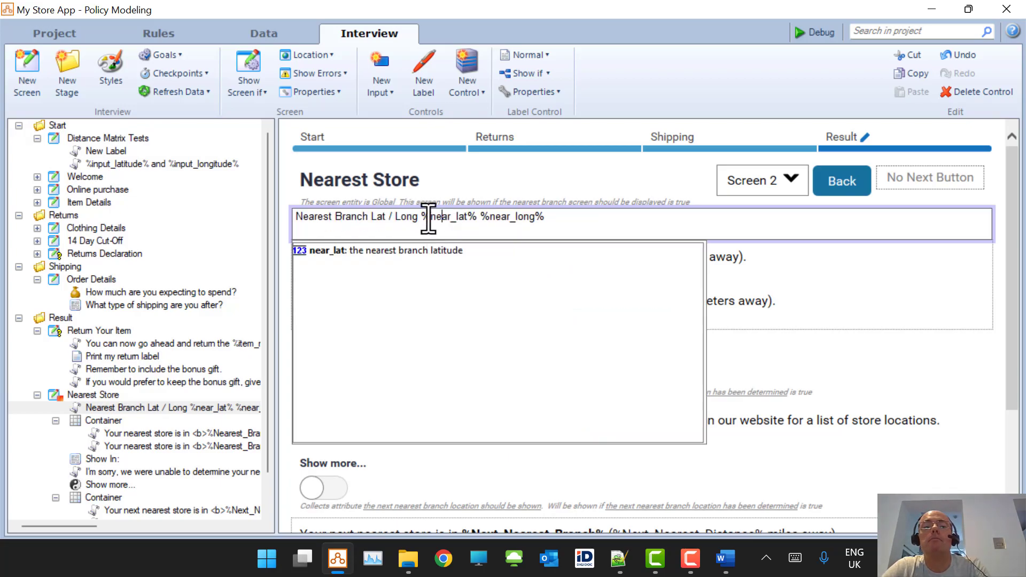
double_click(429, 219)
text(:)
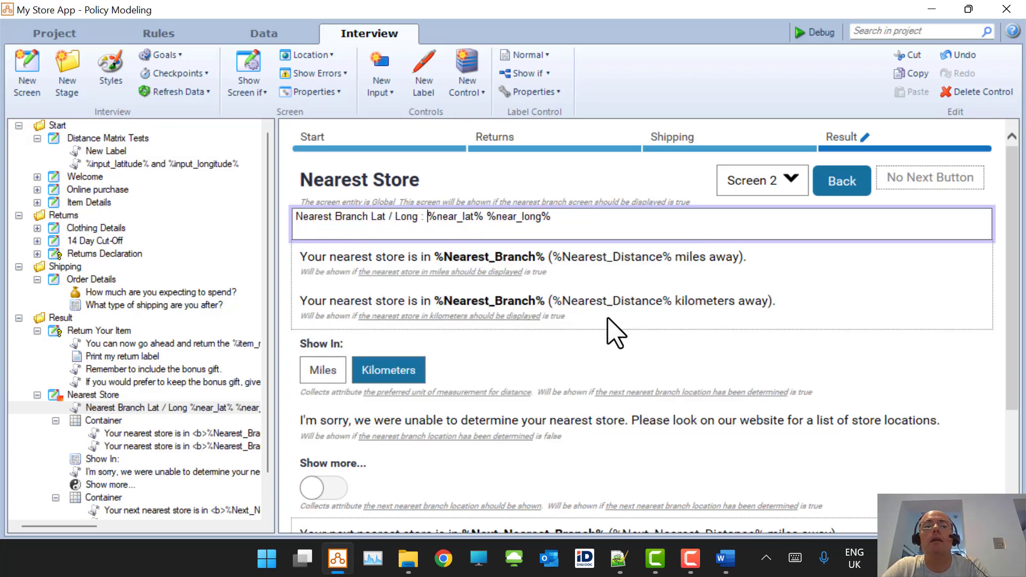
click(295, 140)
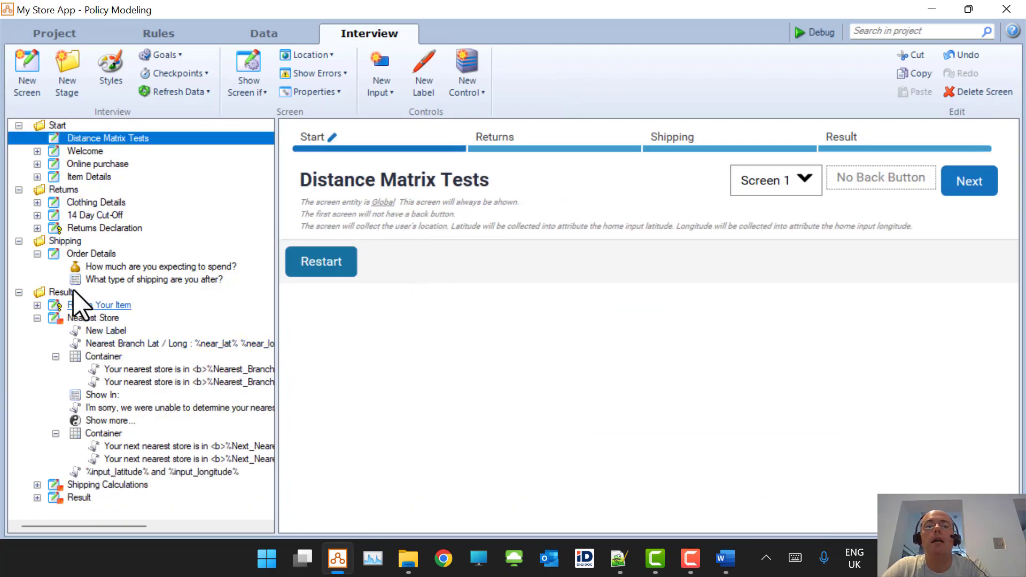
Step: Add a label reading "Collecting Latitude and Longitude :)" to the Distance Matrix Tests screen, then show the Nearest Store screen
click(426, 79)
text(Co)
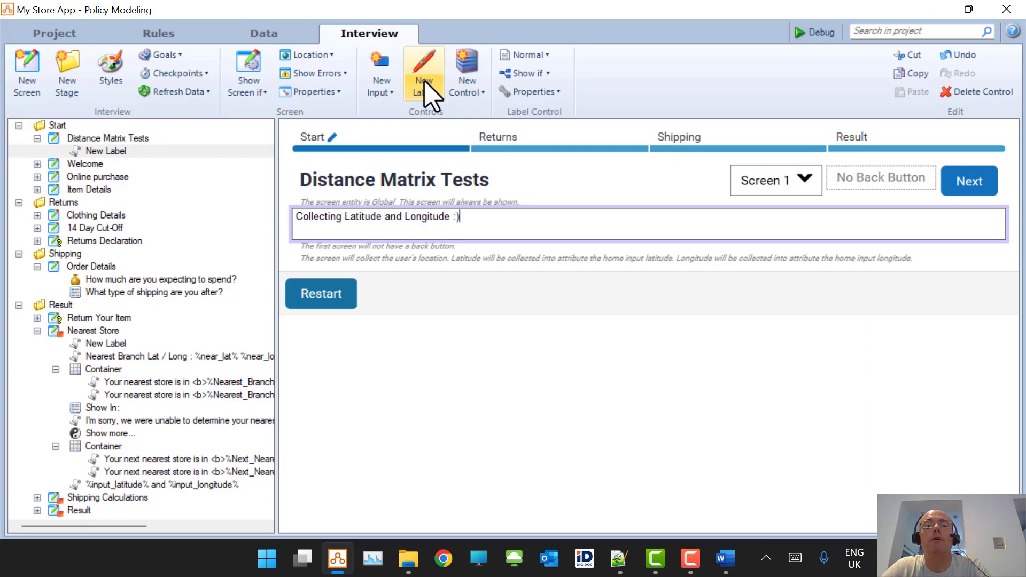
key(Return)
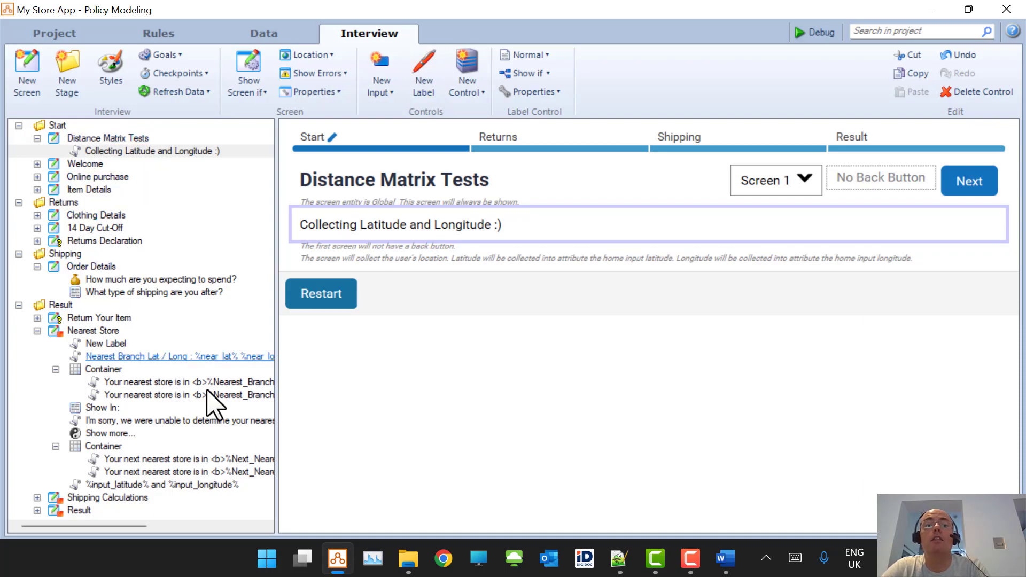
click(80, 331)
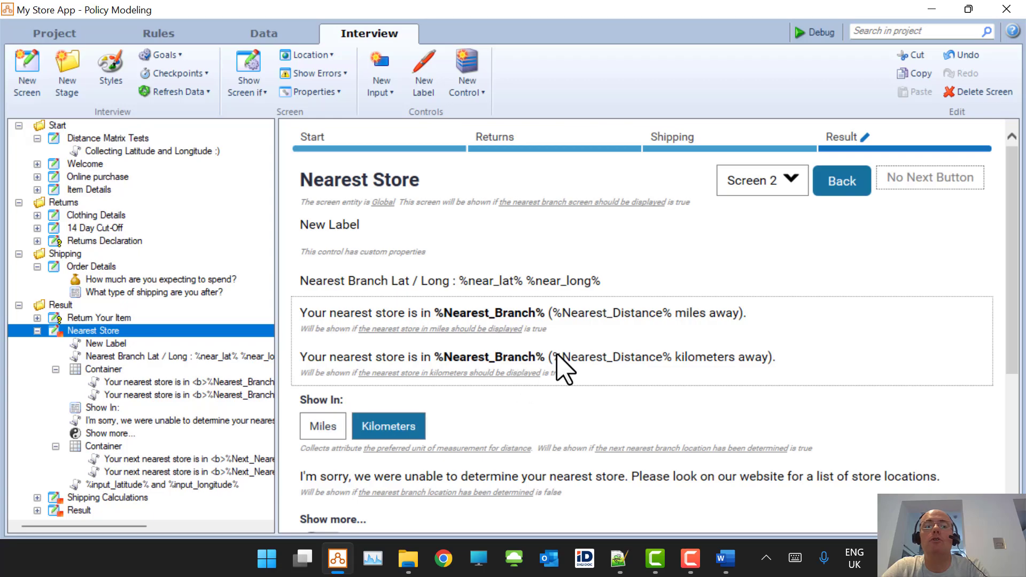
Step: In control_2.js in Notepad++, duplicate the latmap and longmap declarations inside initMap, below the origin1 line
click(620, 562)
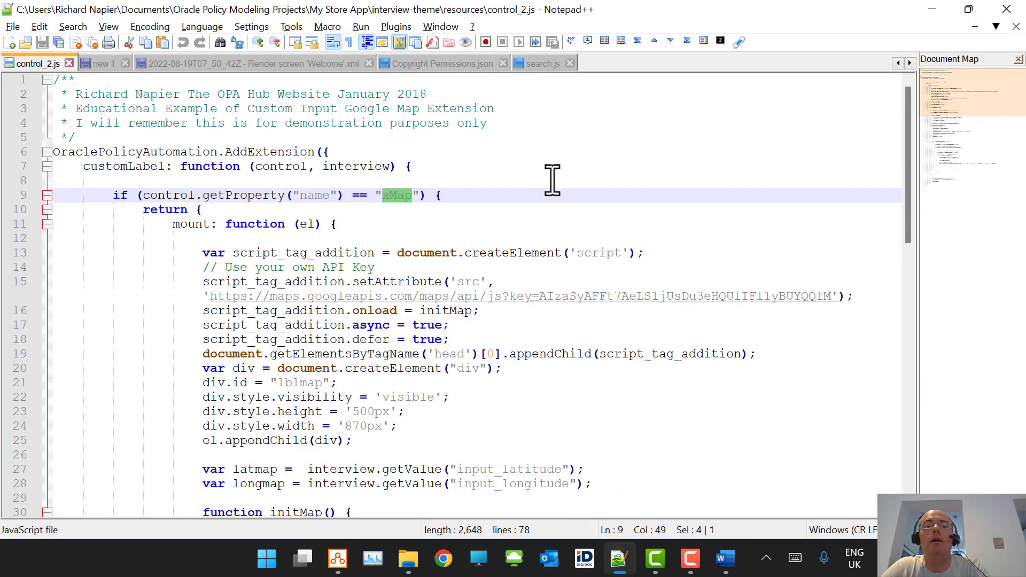
scroll(505, 320, down, 3)
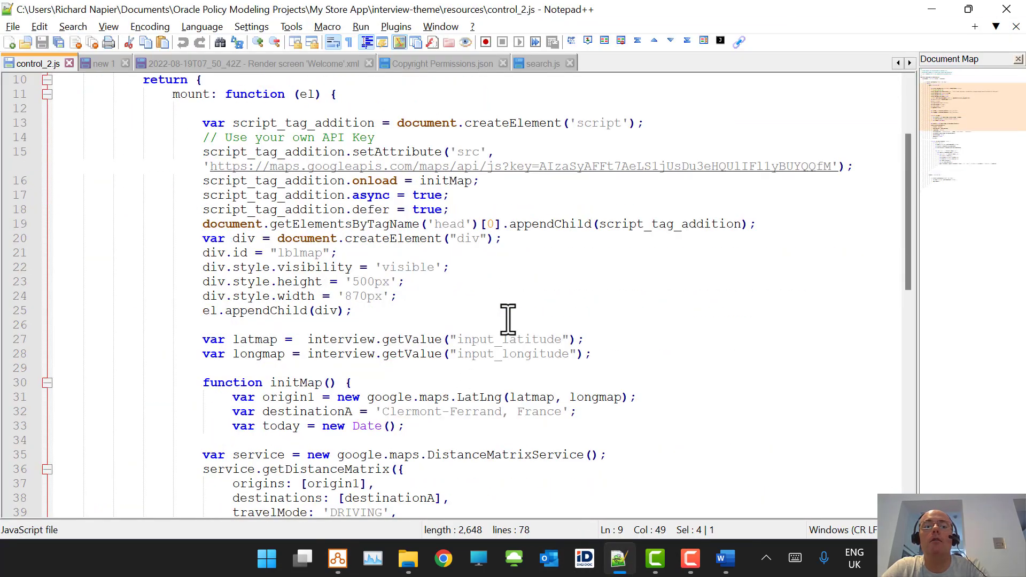
drag(203, 340, 661, 350)
key(ctrl+c)
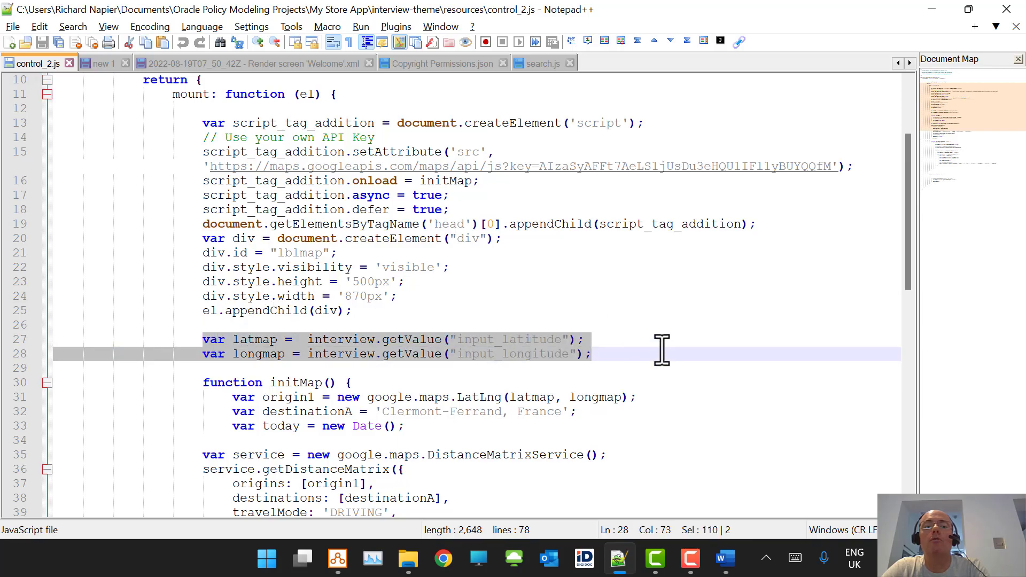
click(390, 383)
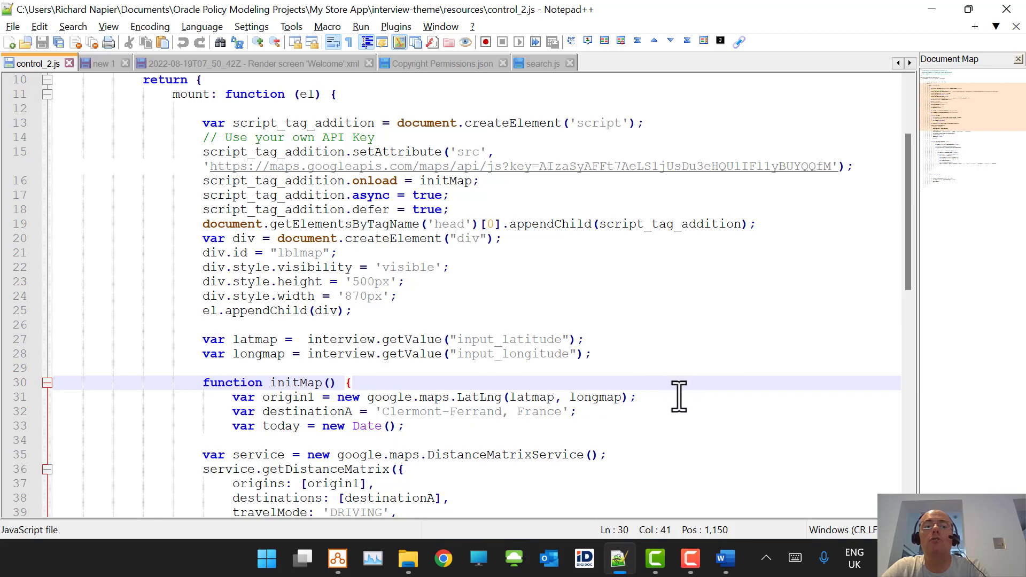
key(Down)
key(End)
key(Return)
key(ctrl+v)
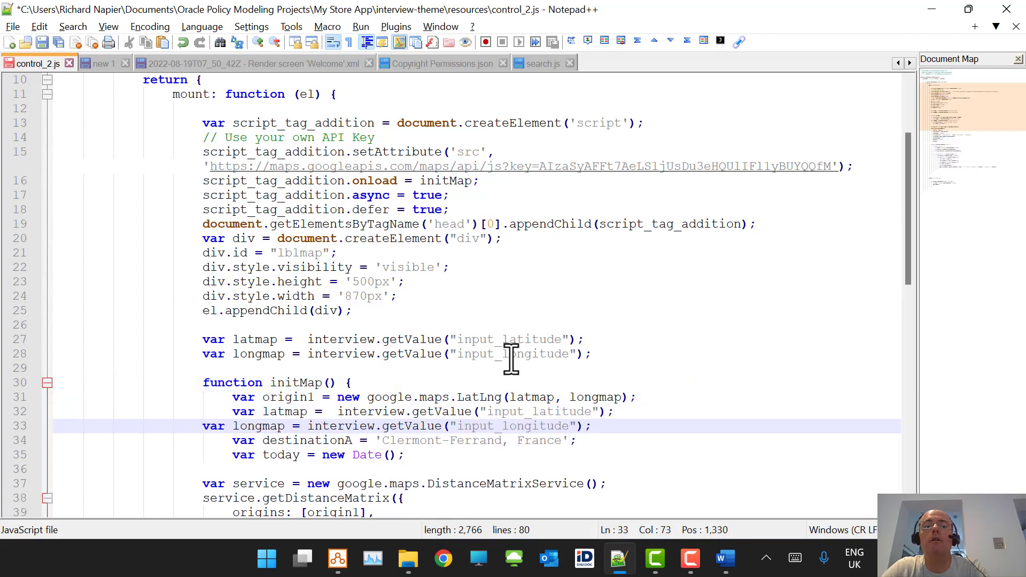
Step: Rename the two duplicated variables inside initMap to latstore and longstore
double_click(284, 412)
text(latstore)
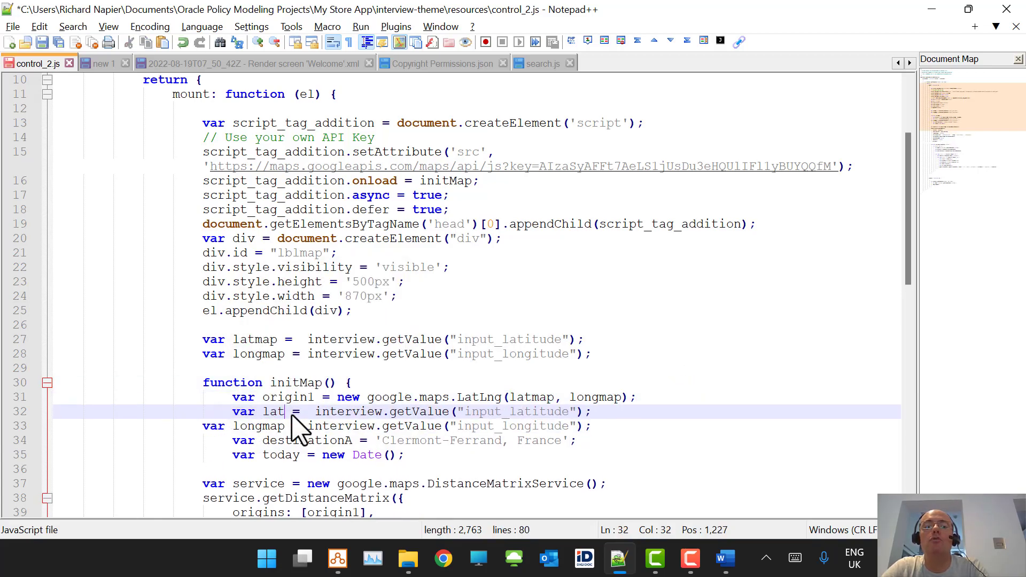
double_click(302, 412)
key(ctrl+c)
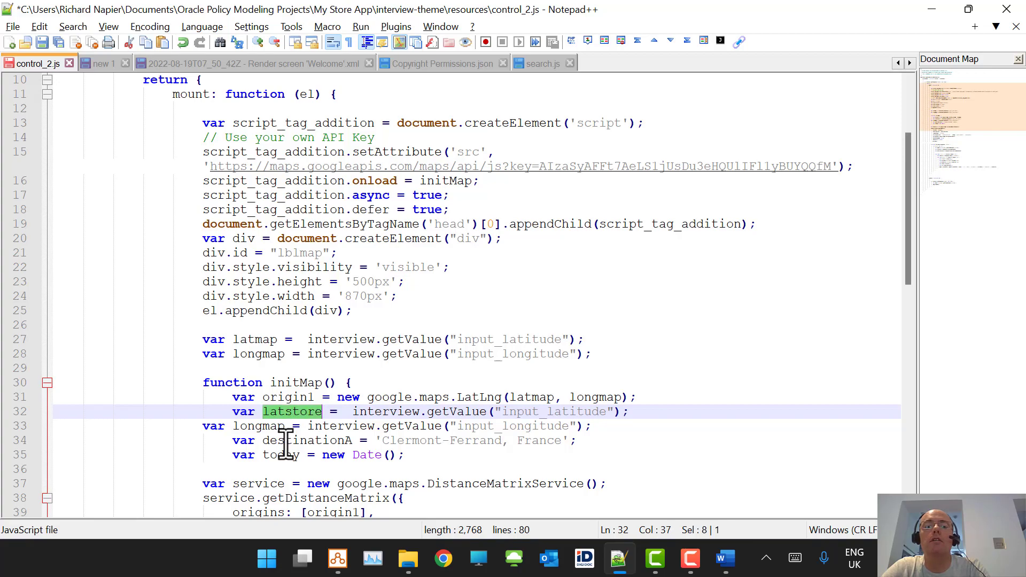
double_click(244, 427)
key(ctrl+v)
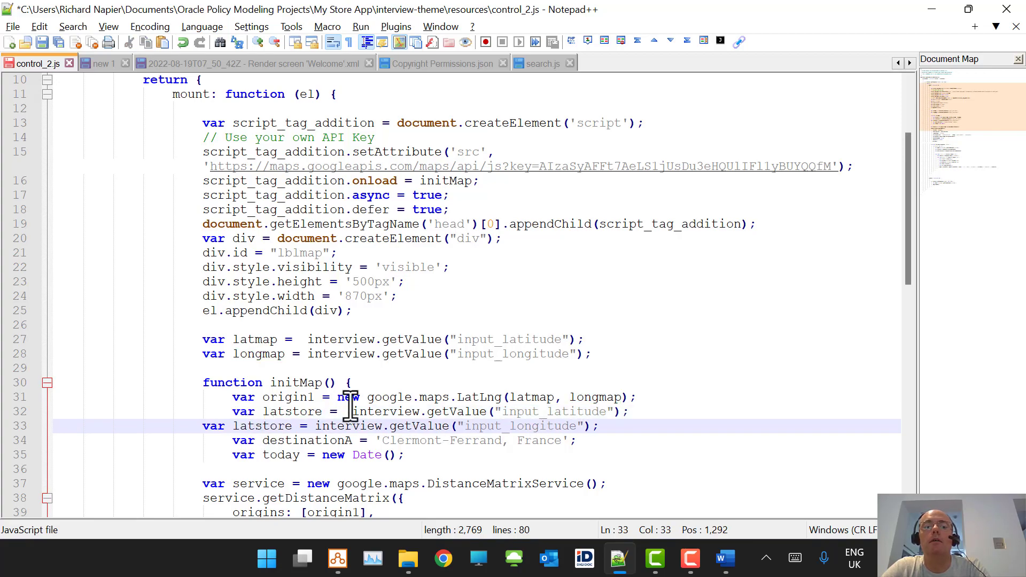
key(BackSpace)
key(BackSpace)
key(BackSpace)
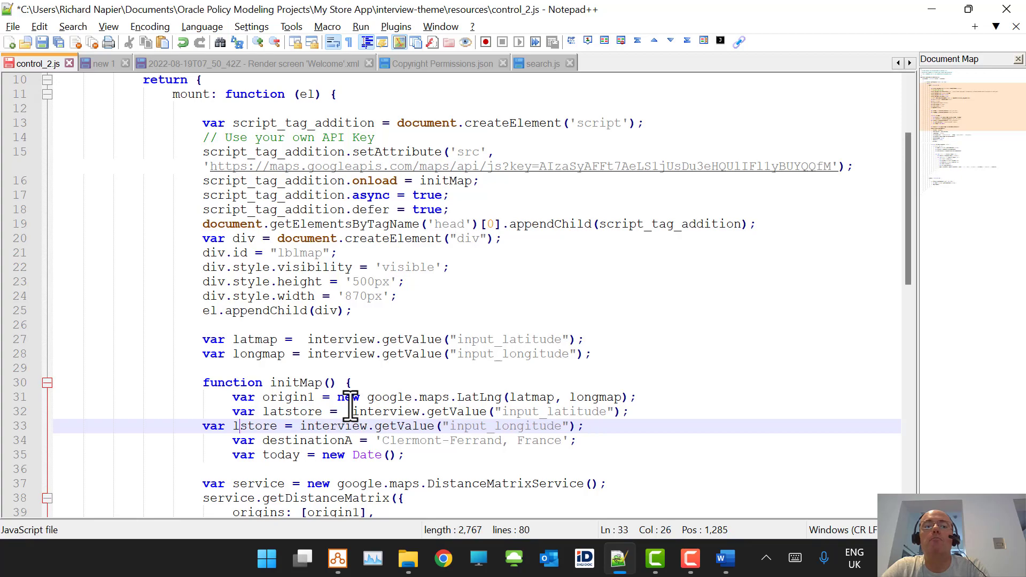
text(long)
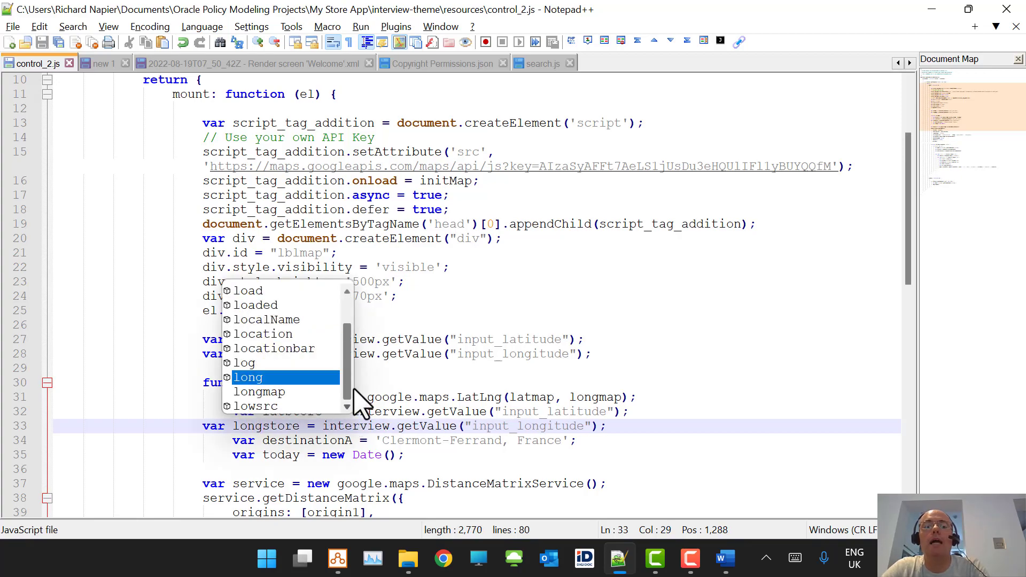
key(Escape)
Step: Make latstore read the interview value near_lat and longstore read near_long
double_click(525, 411)
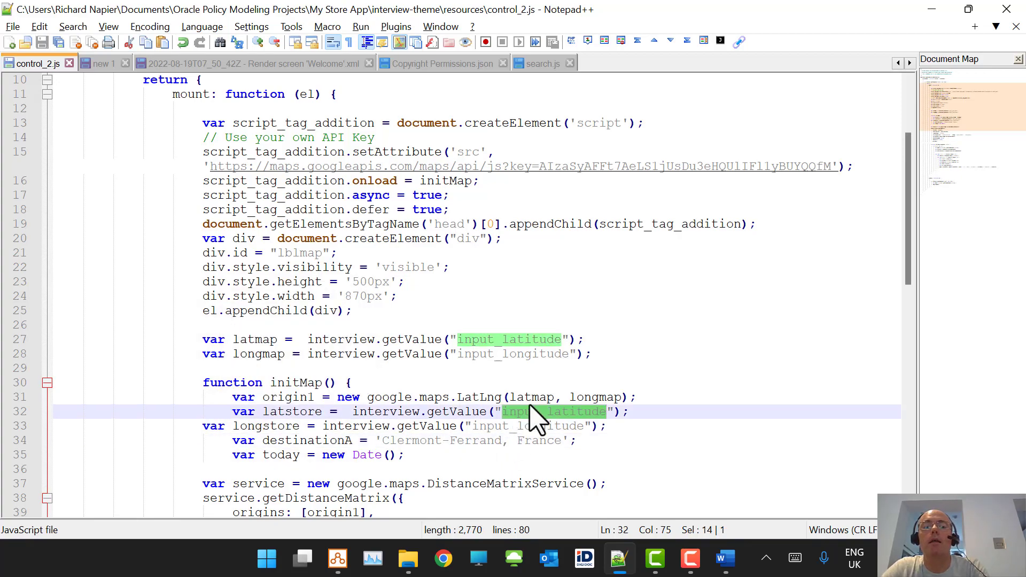
text(near)
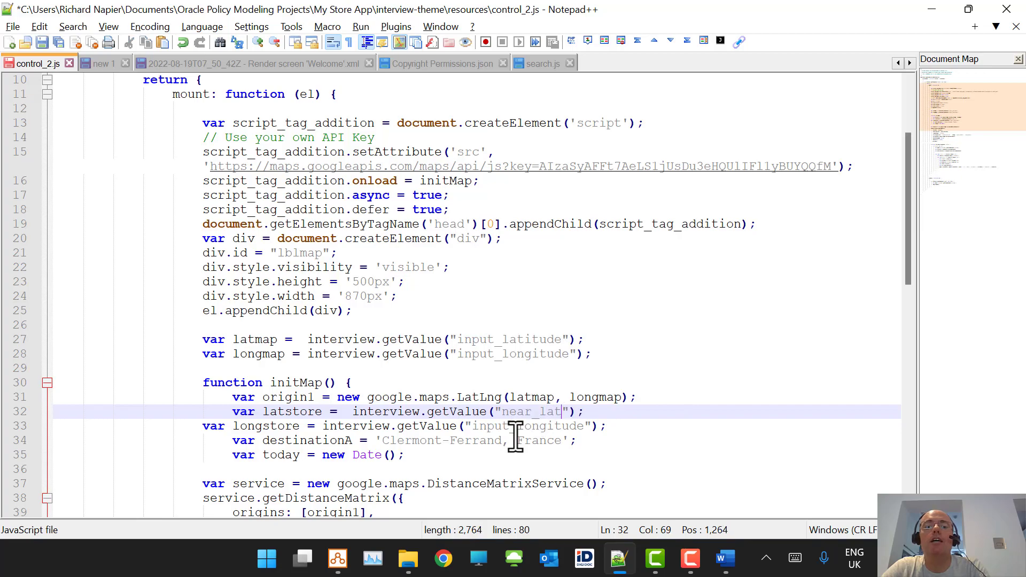
double_click(543, 426)
text(ne)
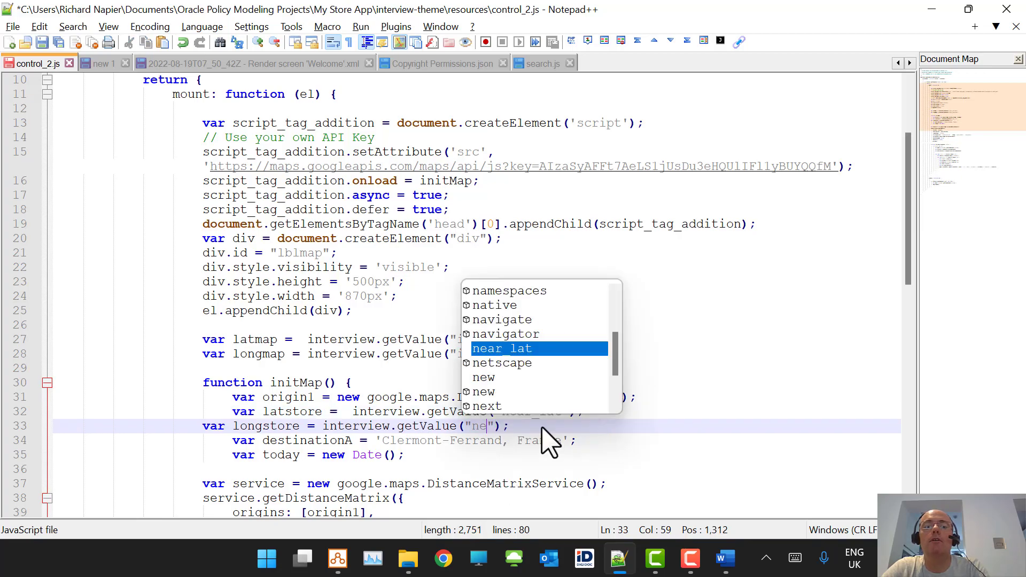
text(ar_long)
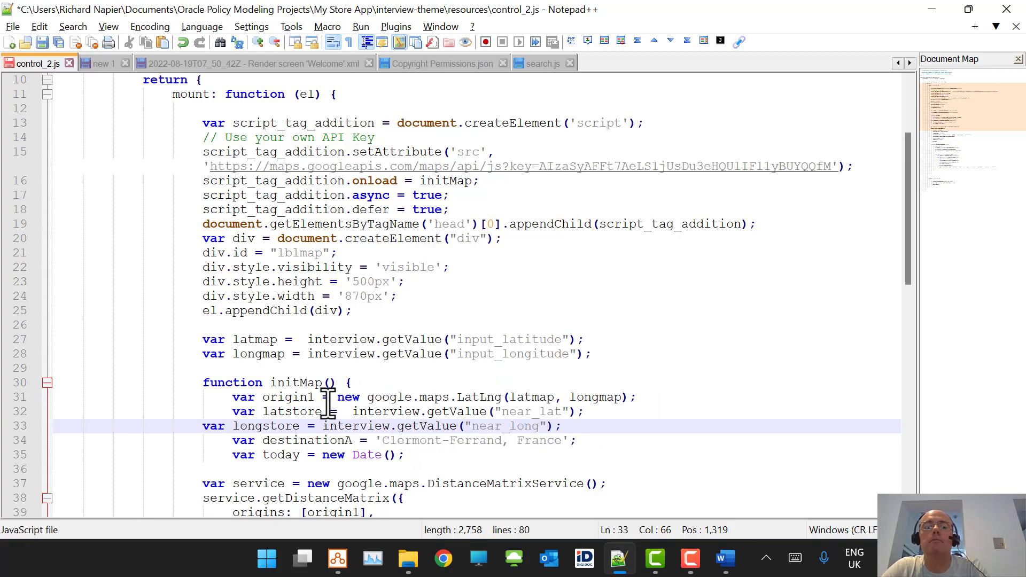
Step: Replace destinationA's 'Clermont-Ferrand, France' text with a copy of origin1's new google.maps.LatLng(latmap, longmap) expression
drag(338, 397, 658, 398)
key(ctrl+c)
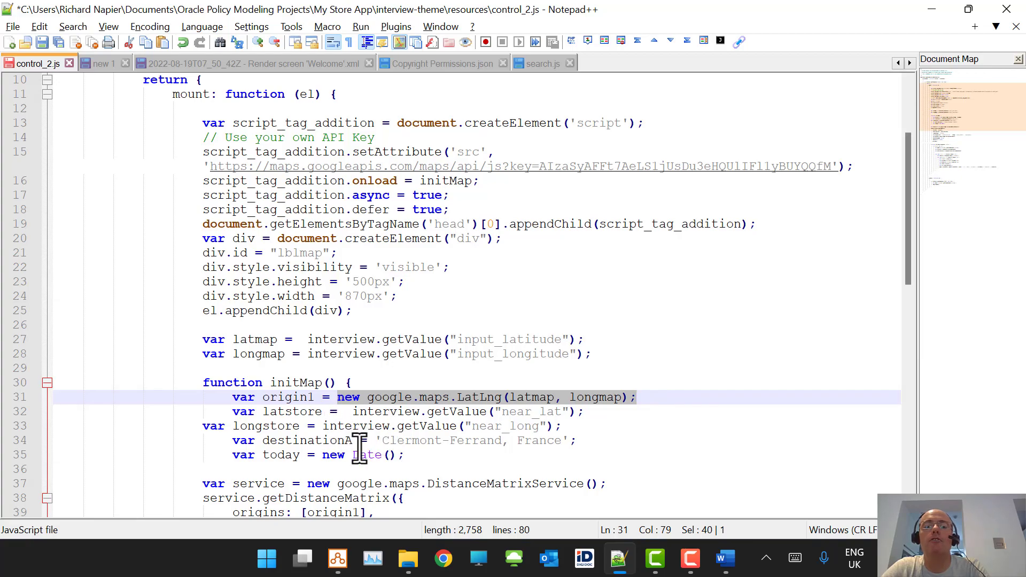
drag(379, 440, 568, 443)
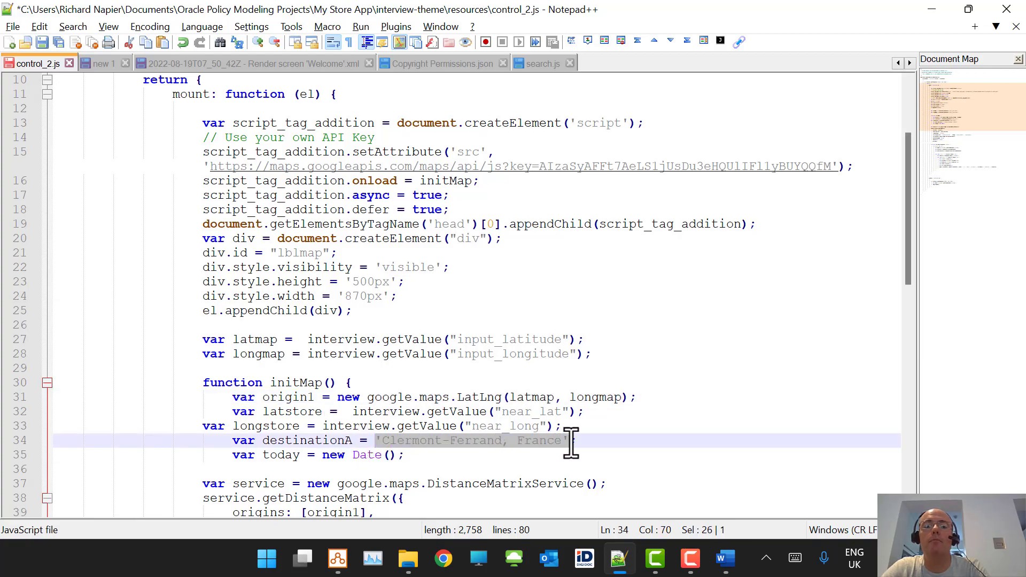
key(ctrl+v)
Step: Change destinationA's LatLng arguments to latstore and longstore, and save the script
double_click(258, 427)
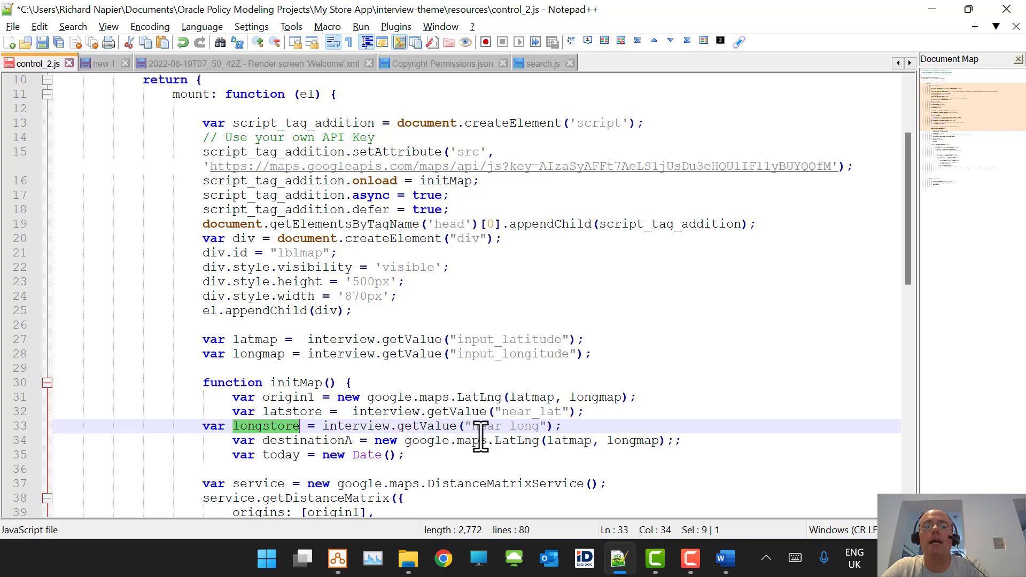
key(ctrl+c)
double_click(636, 440)
key(ctrl+v)
double_click(570, 442)
key(ctrl+v)
click(578, 440)
key(BackSpace)
key(BackSpace)
key(BackSpace)
key(BackSpace)
text(lat)
key(ctrl+s)
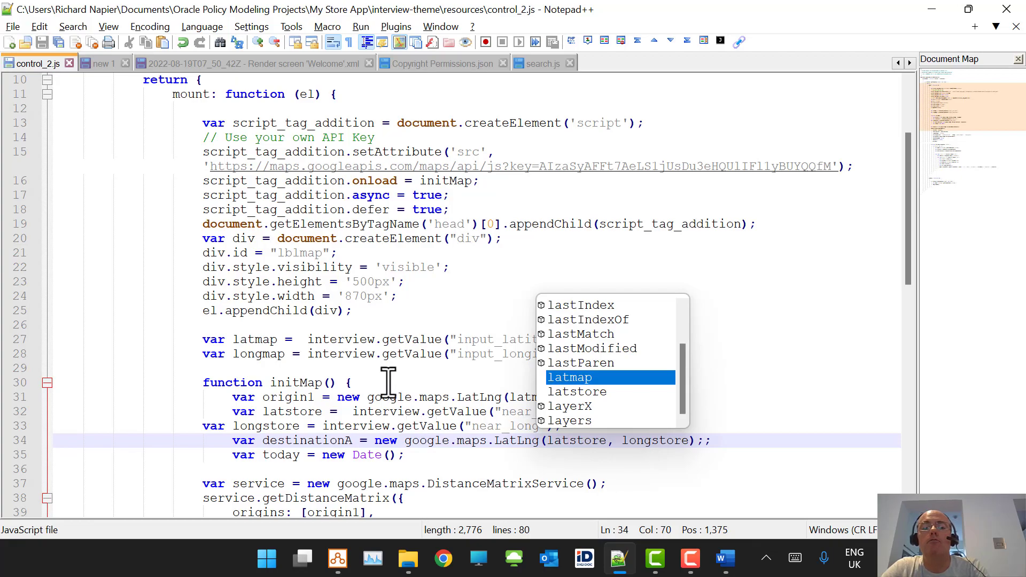
click(386, 380)
Step: Review the getDistanceMatrix request options and the callback function further down the script
scroll(408, 384, down, 2)
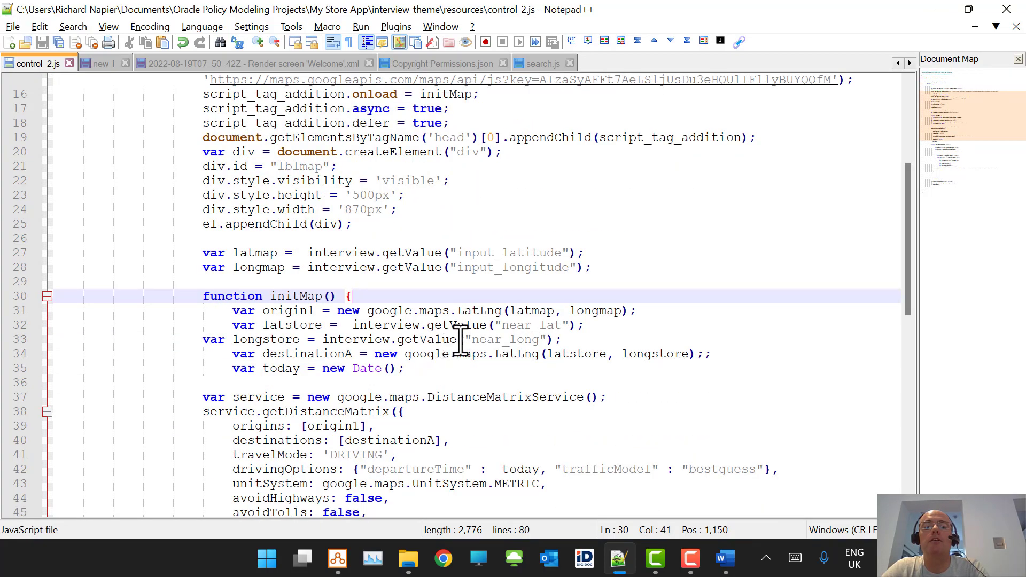
scroll(460, 338, down, 1)
scroll(460, 338, down, 1)
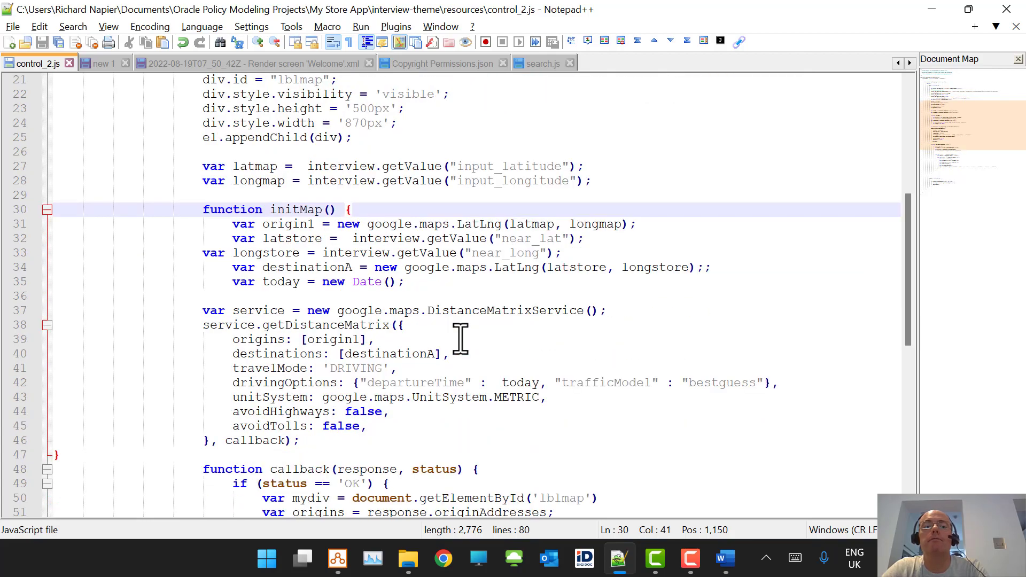
scroll(461, 339, down, 5)
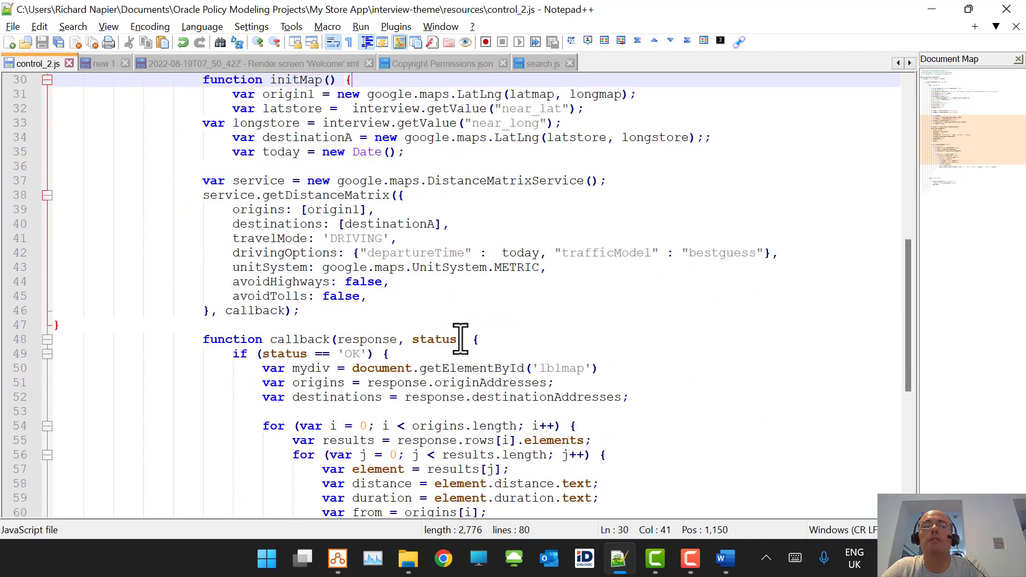
scroll(461, 338, down, 1)
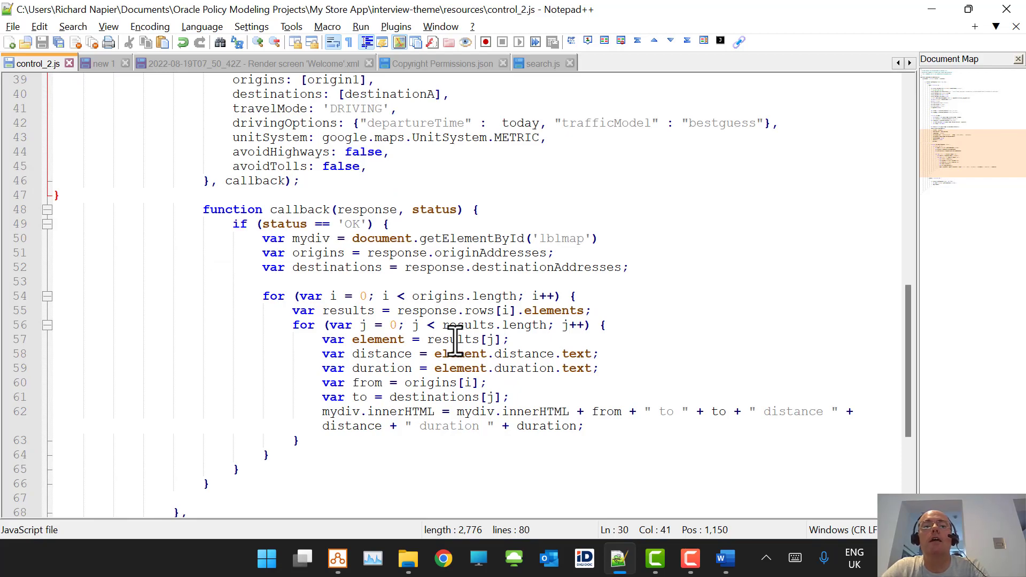
Step: Switch to Policy Modeling and move the %input_latitude% and %input_longitude% label directly below the Nearest Branch Lat / Long label
key(alt+Tab)
click(526, 287)
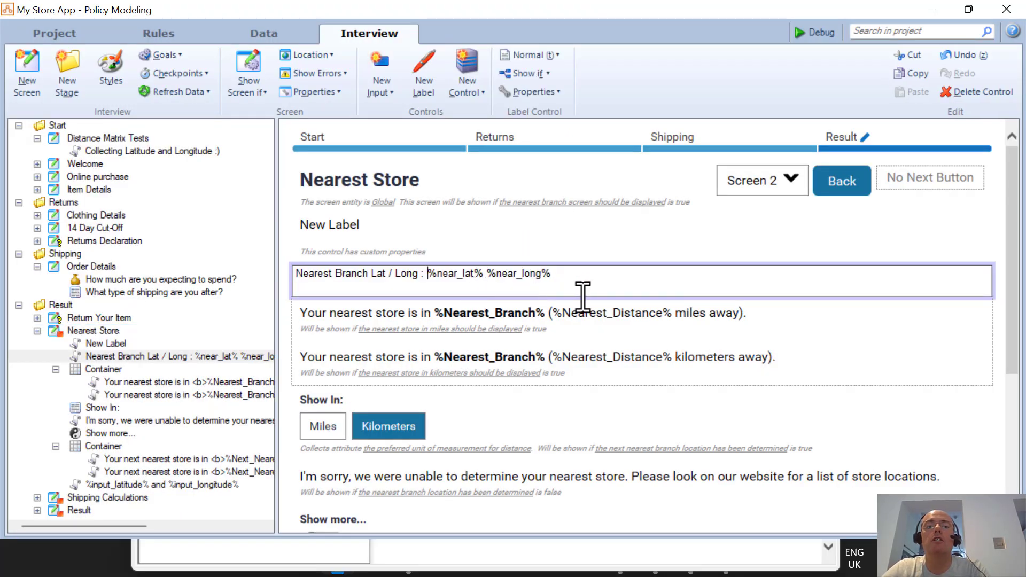
scroll(569, 383, down, 5)
drag(445, 456, 449, 160)
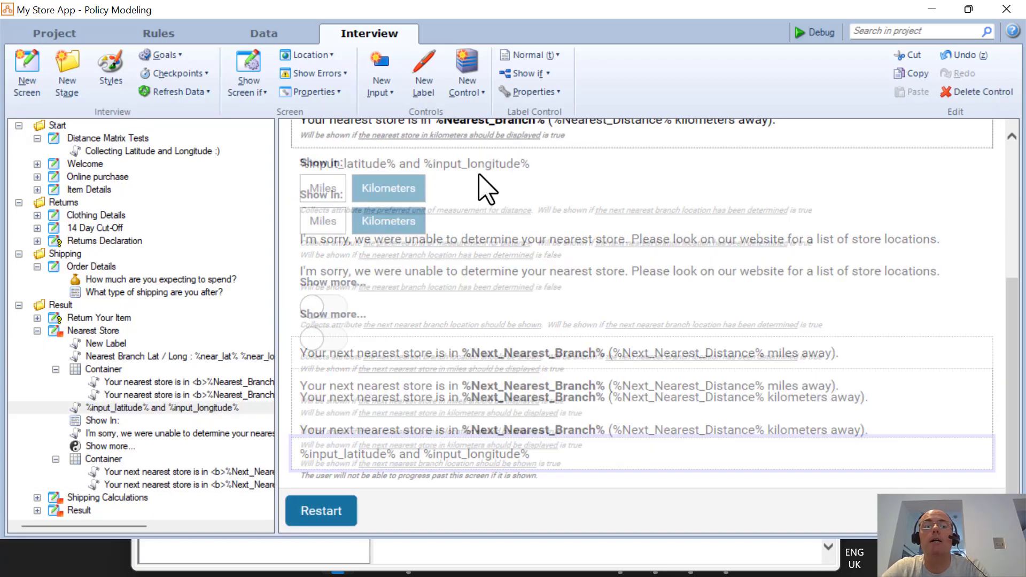
drag(506, 402, 454, 312)
Step: Prefix the moved latitude and longitude label with the text "Your Location : "
double_click(307, 320)
click(299, 308)
text(Your :pca)
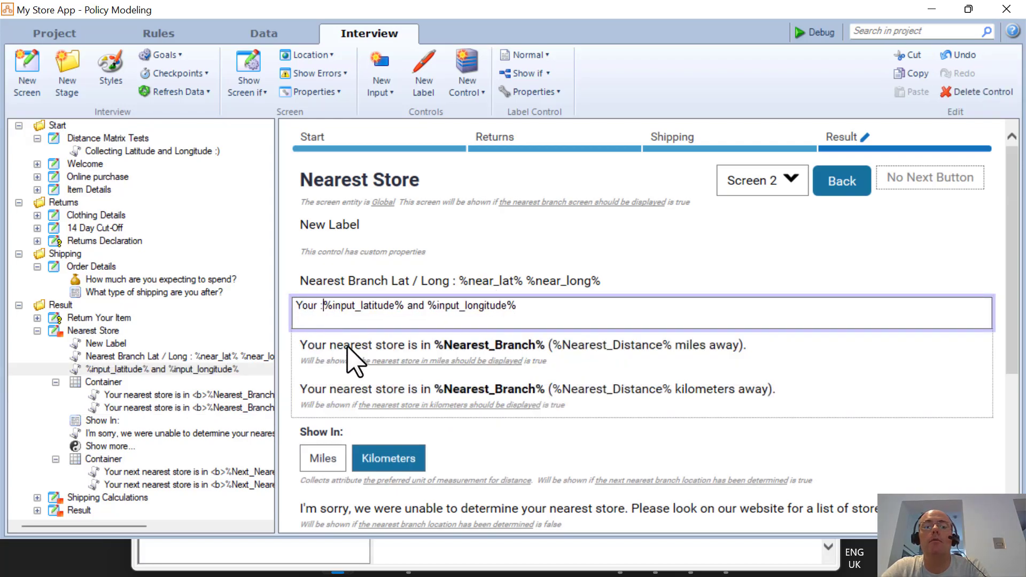
key(BackSpace)
key(BackSpace)
key(BackSpace)
key(BackSpace)
text(L)
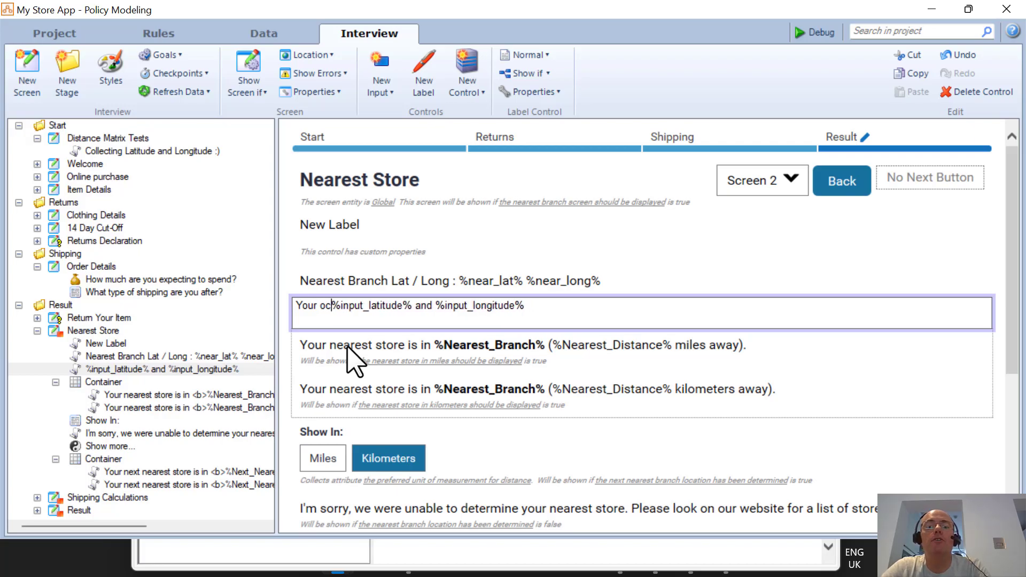
text(ocation :)
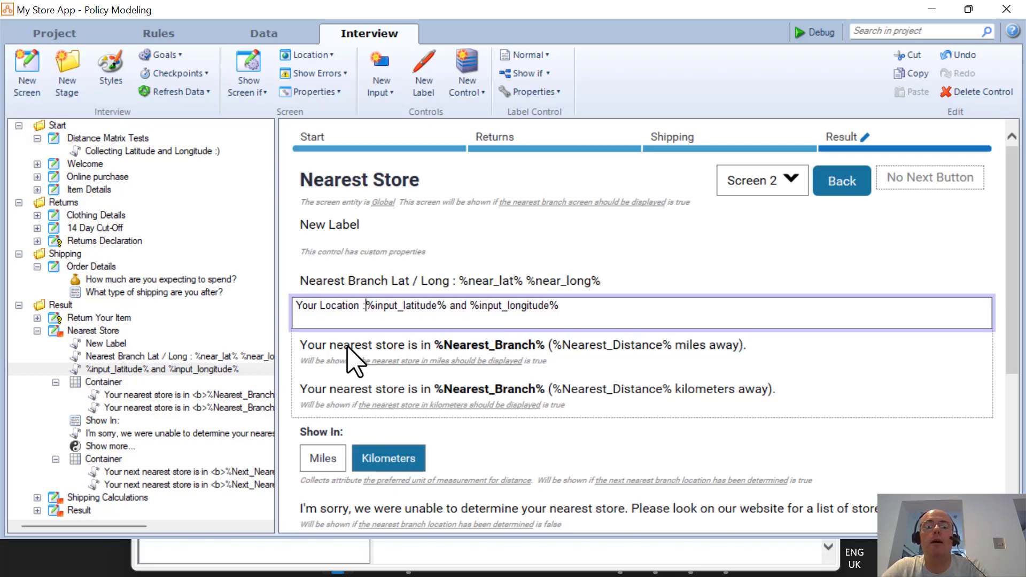
click(455, 256)
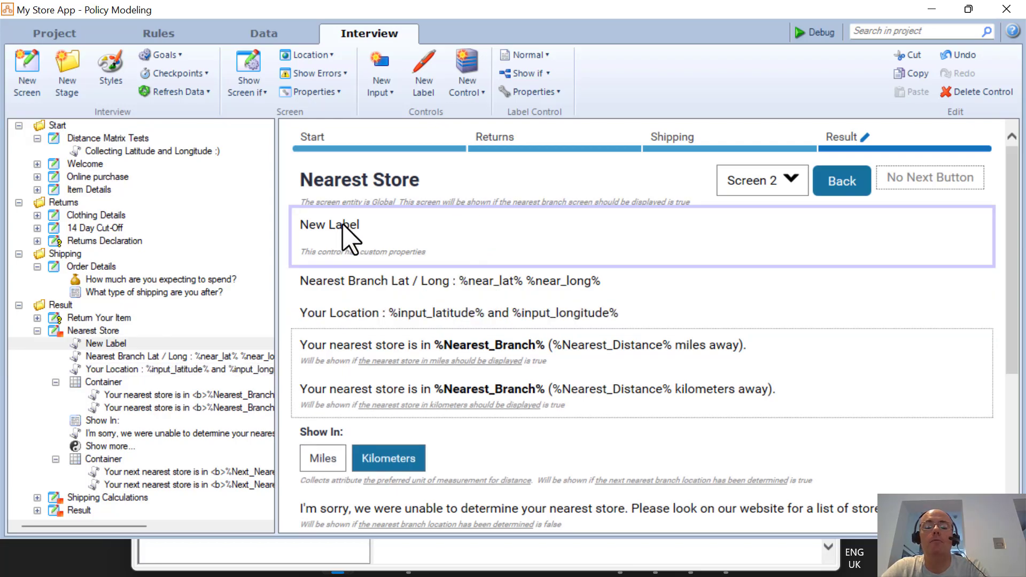
Step: Switch to control_2.js in Notepad++ and insert the text "Starting at " before the from variable in the callback's mydiv.innerHTML line
key(alt+Tab)
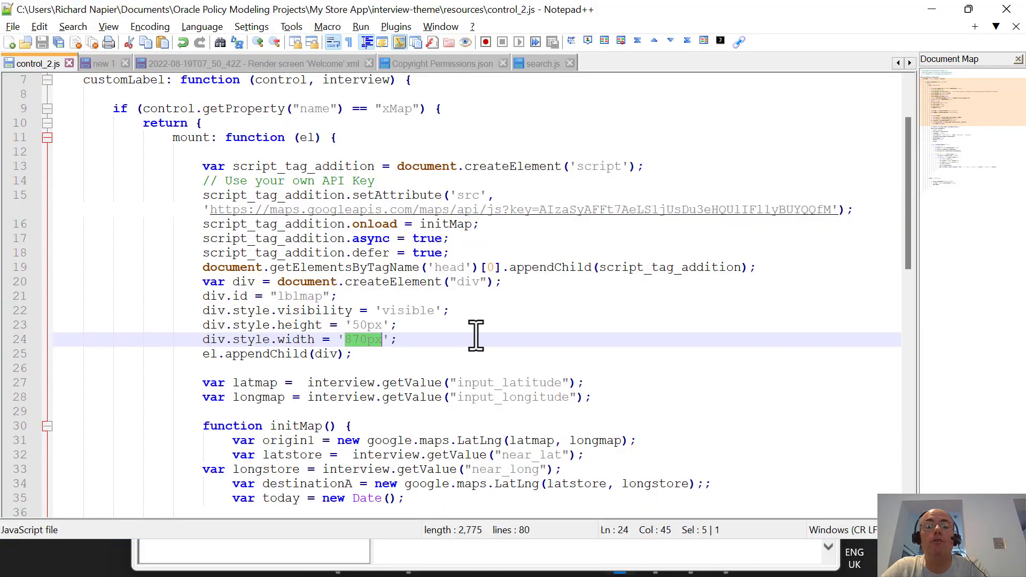
scroll(473, 337, down, 4)
scroll(478, 334, down, 7)
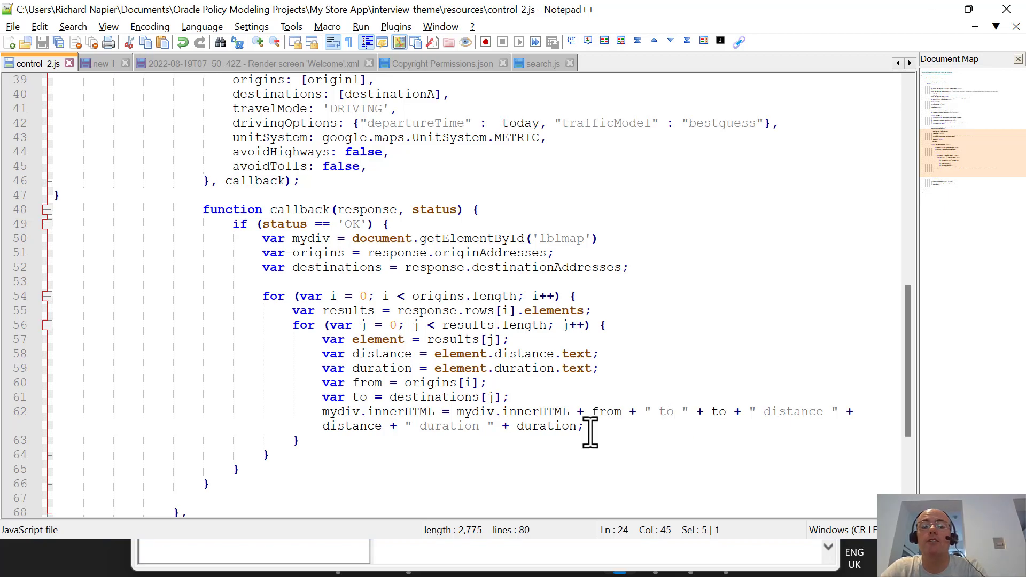
click(592, 412)
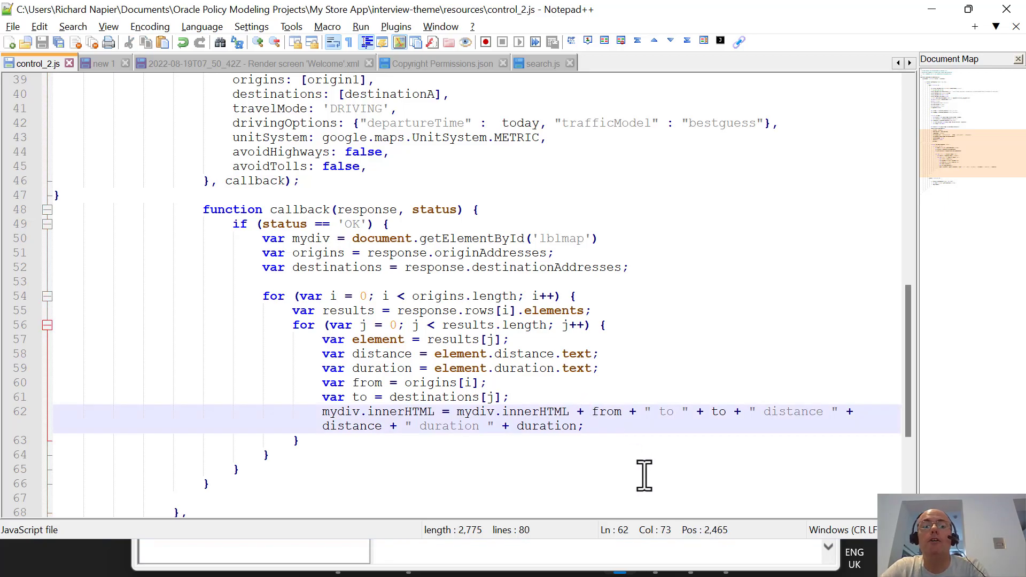
text(")
text(Starting )
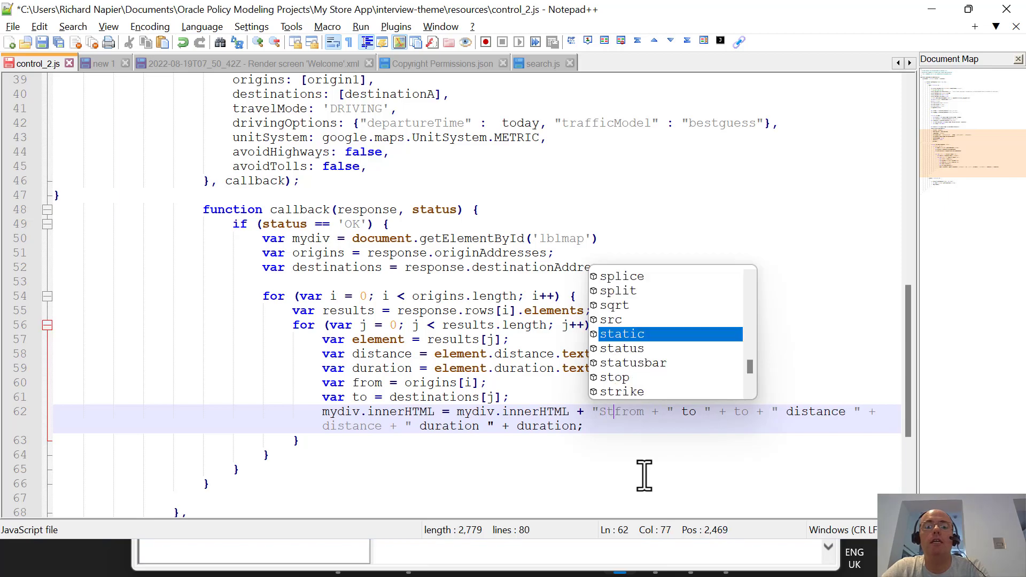
text(at " )
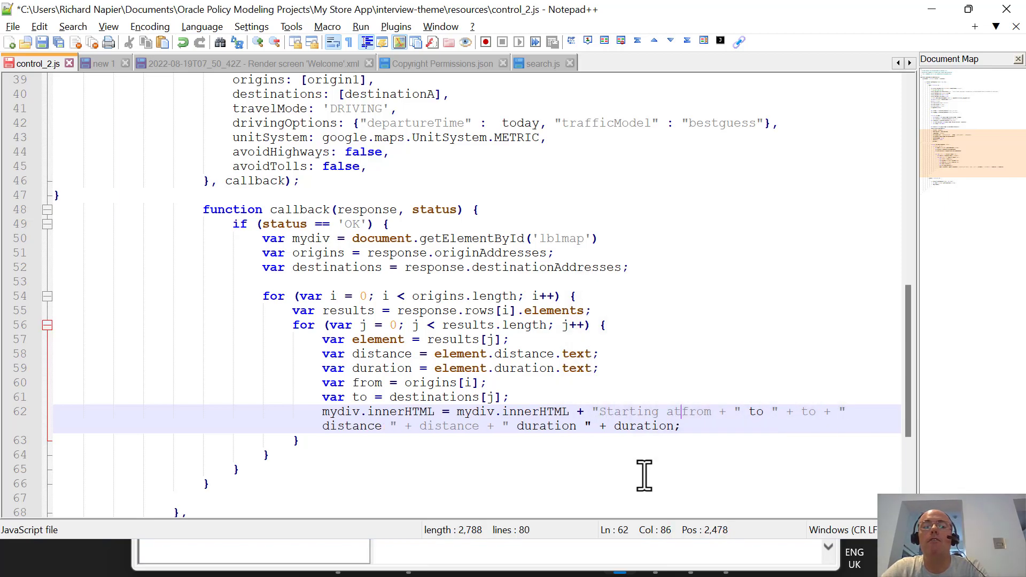
text(+)
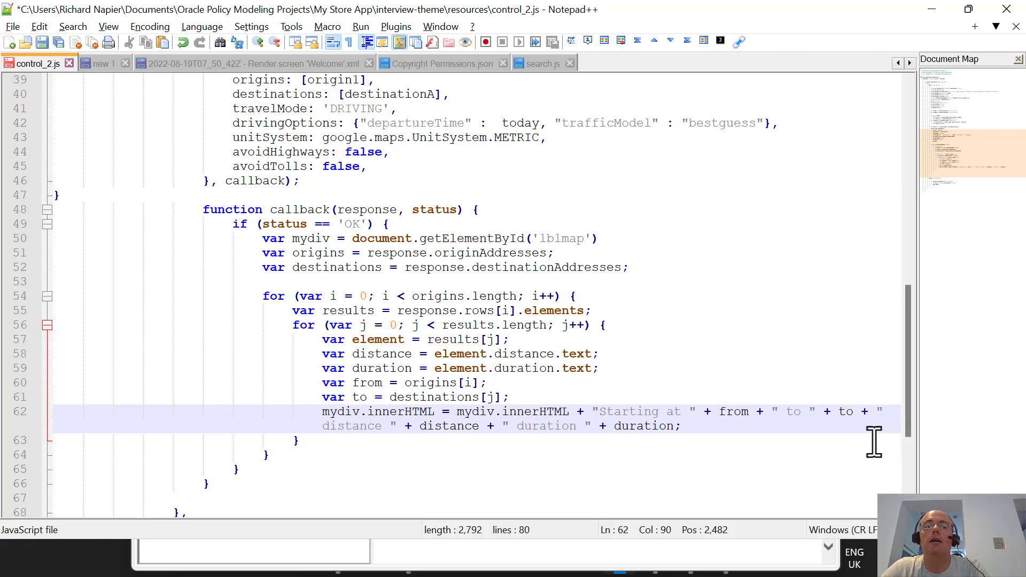
Step: Extend the distance text in the innerHTML line to " distance in Kilometres is " and save the script, checking it against the METRIC unitSystem
click(390, 426)
text(in Kilome)
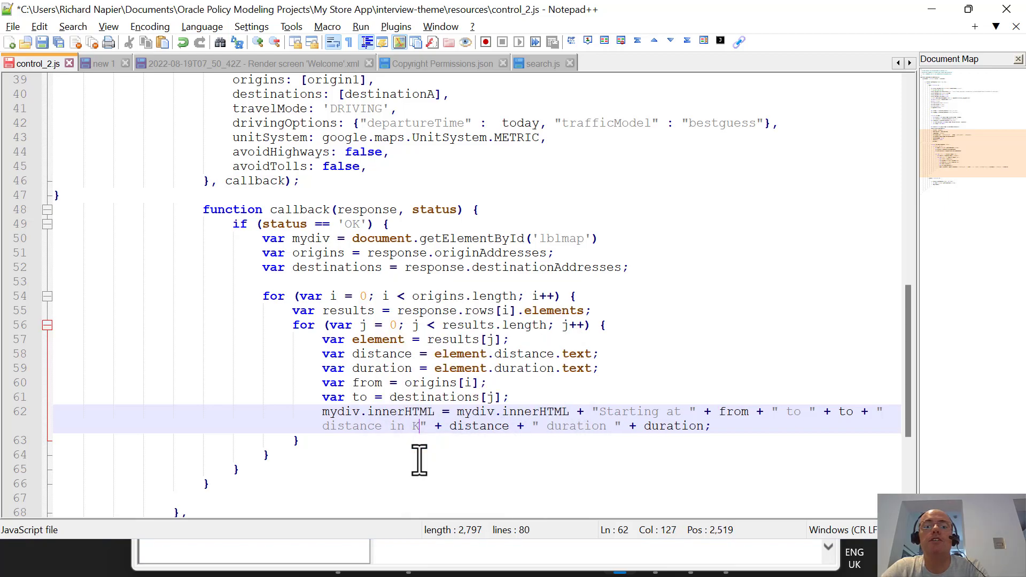
text(tres)
key(ctrl+s)
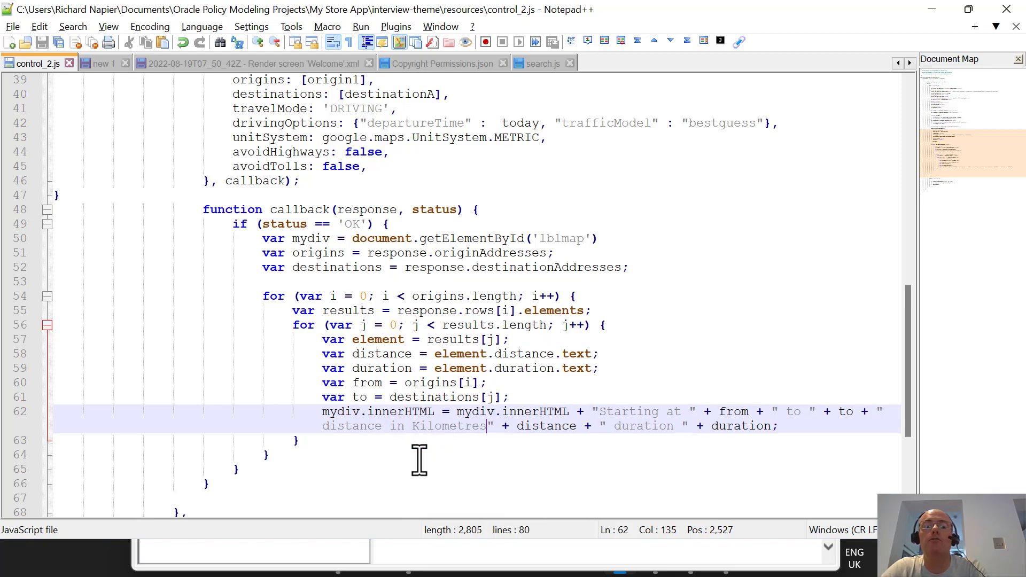
double_click(516, 137)
Step: Switch to Policy Modeling and review the Nearest Branch Lat / Long label and the kilometers distance label on the Nearest Store screen
key(alt+Tab)
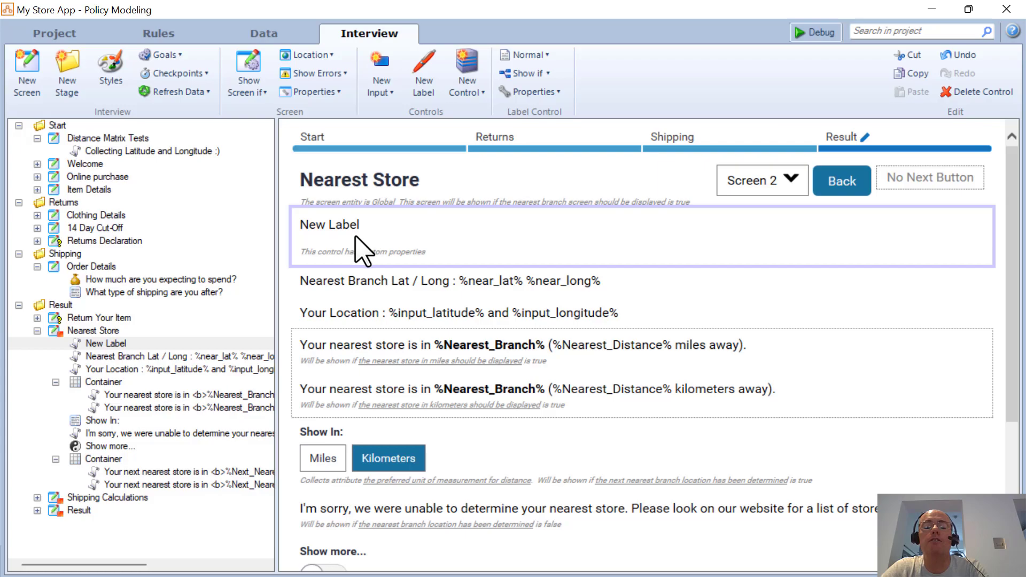
double_click(390, 281)
click(372, 282)
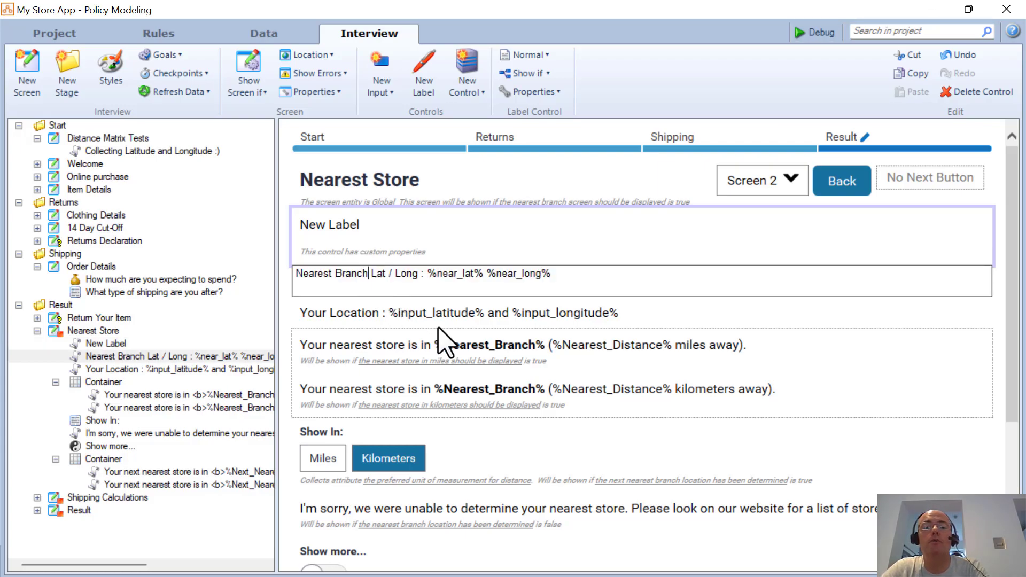
key(BackSpace)
key(Return)
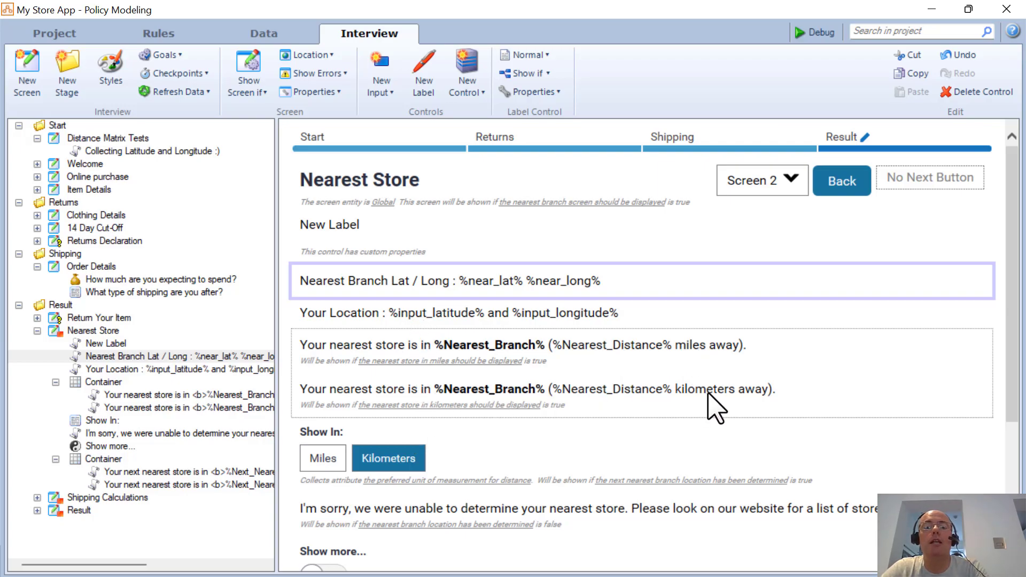
click(716, 408)
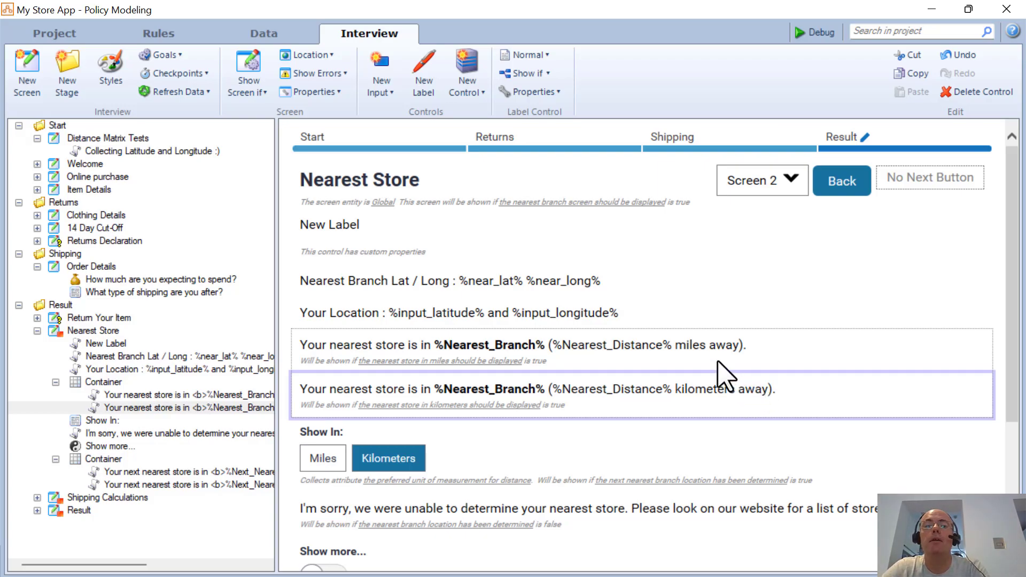
Step: Debug the interview and go through to the Nearest Store screen with the option "I'd like to find my nearest store"
click(814, 32)
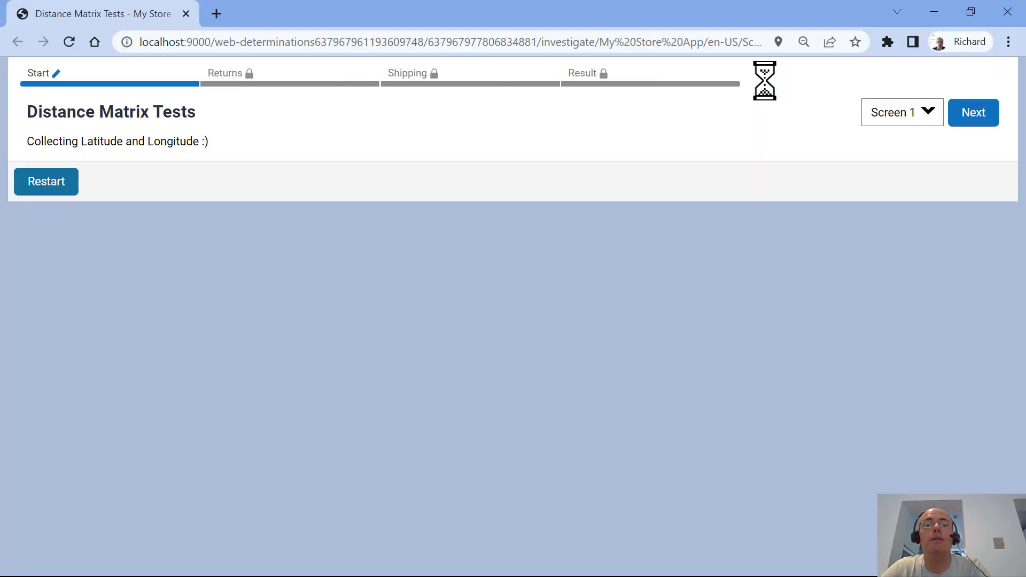
click(992, 140)
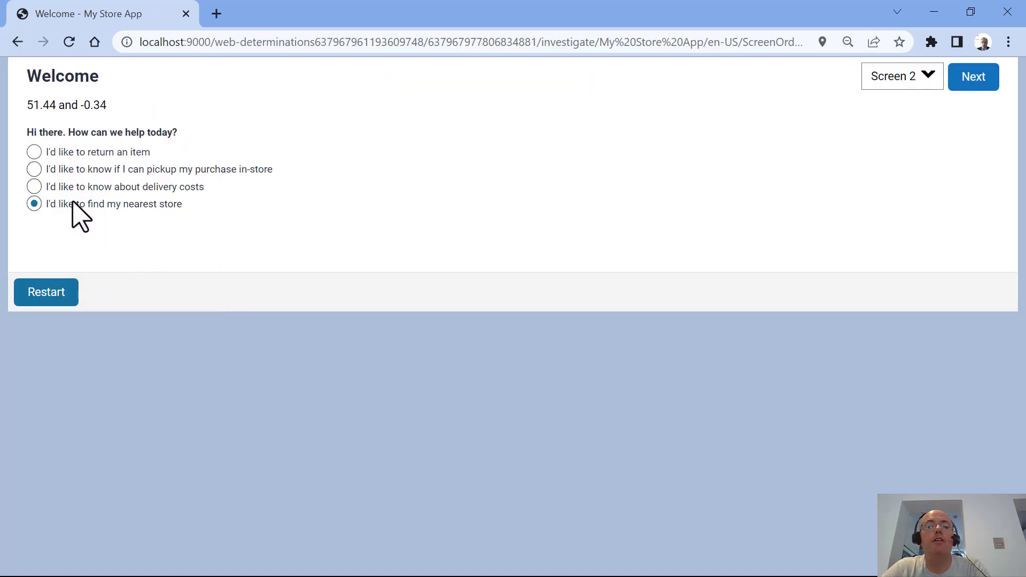
click(974, 77)
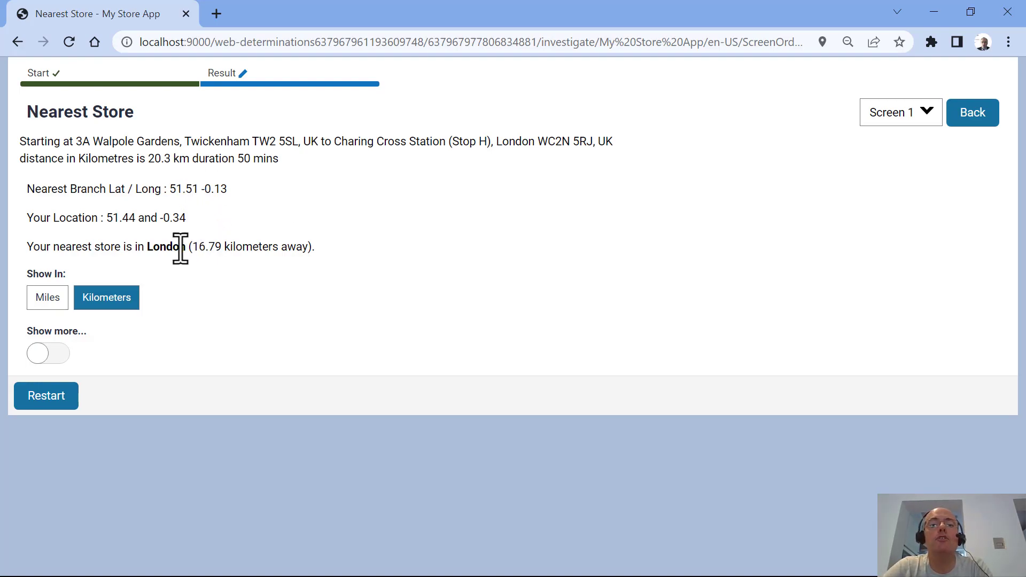
Step: Compare the nearest-store sentence's kilometer distance with the Google distance matrix distance by highlighting each figure
drag(192, 247, 220, 248)
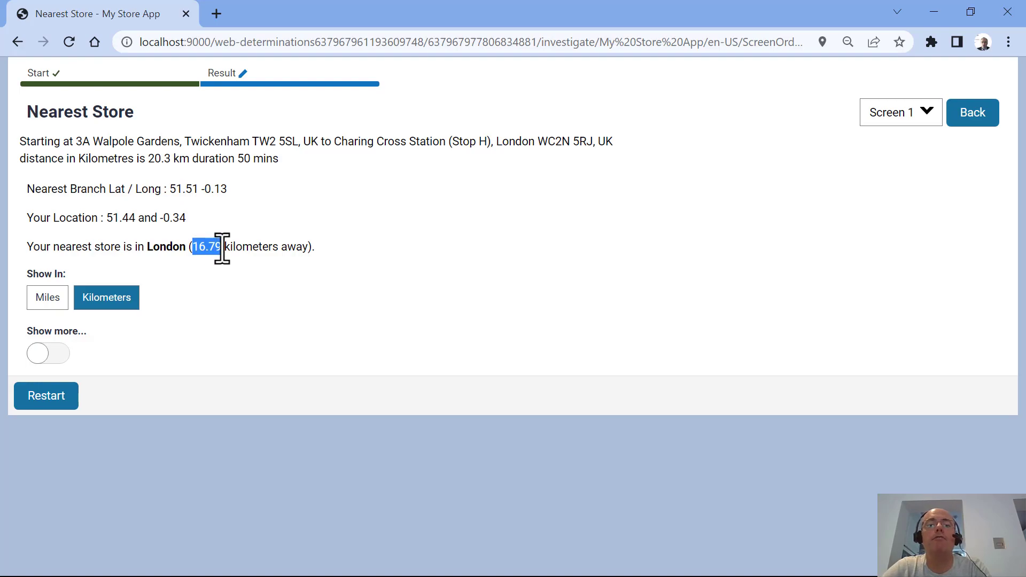
mouse_move(154, 160)
mouse_down()
mouse_move(168, 159)
mouse_move(150, 159)
mouse_up()
click(176, 161)
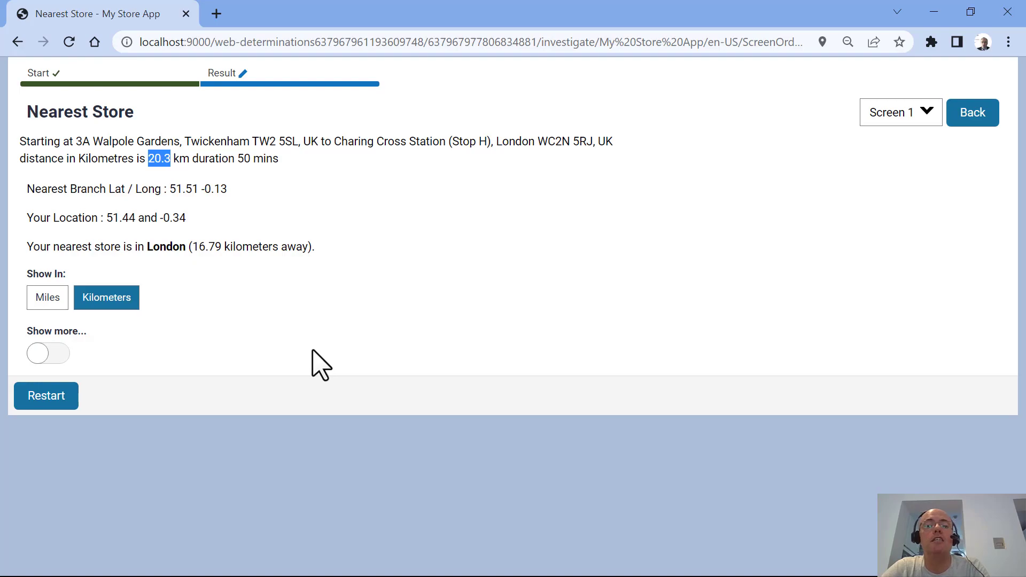